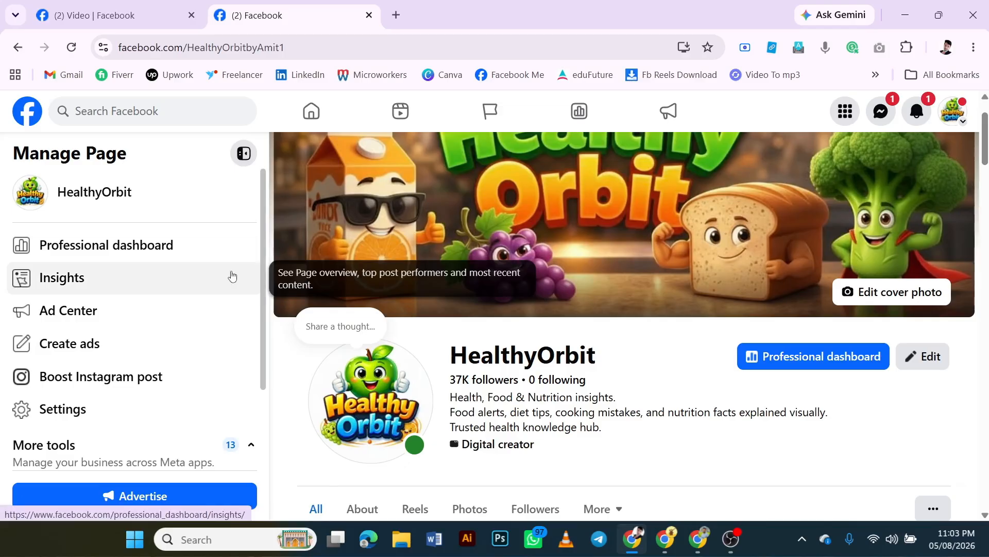
Review the InsideYou nose-hair video's engagement figures, play its opening seconds, and return playback to the start.
left_click(138, 13)
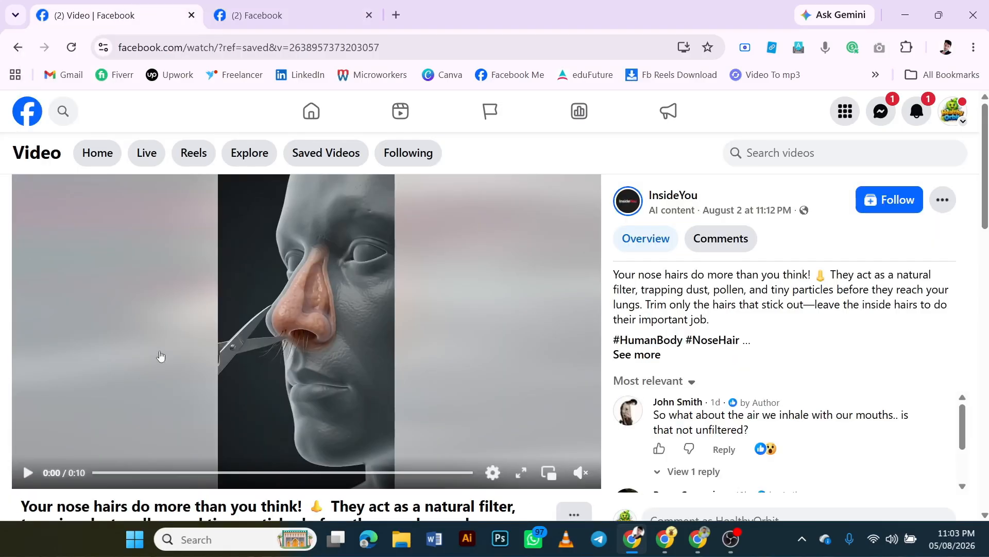
scroll(274, 360, "down", 1)
scroll(274, 359, "down", 1)
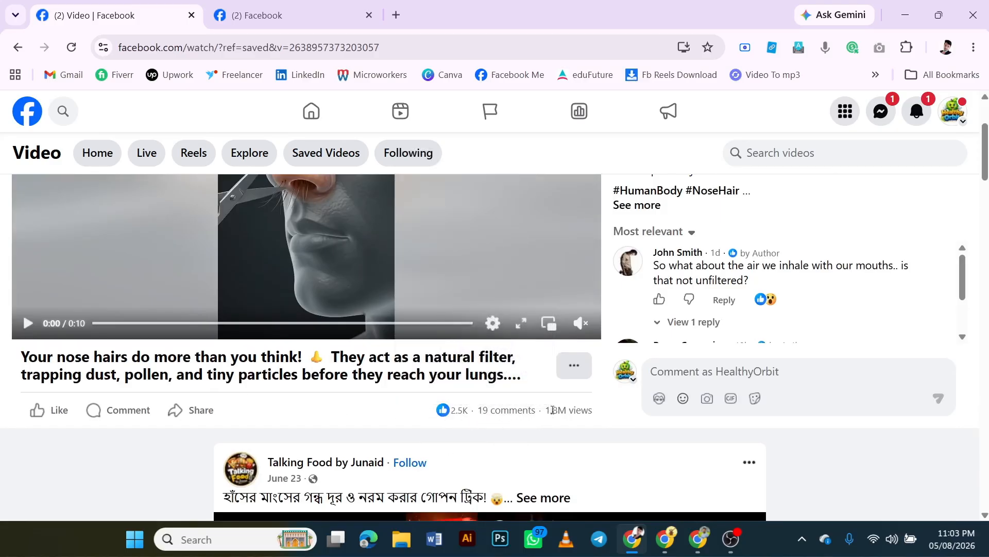
scroll(546, 401, "up", 3)
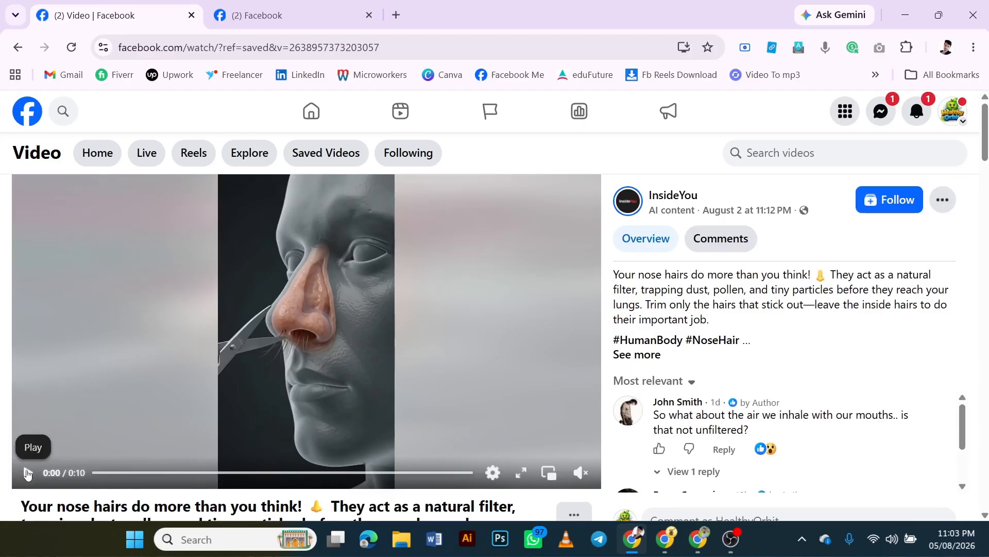
left_click(27, 472)
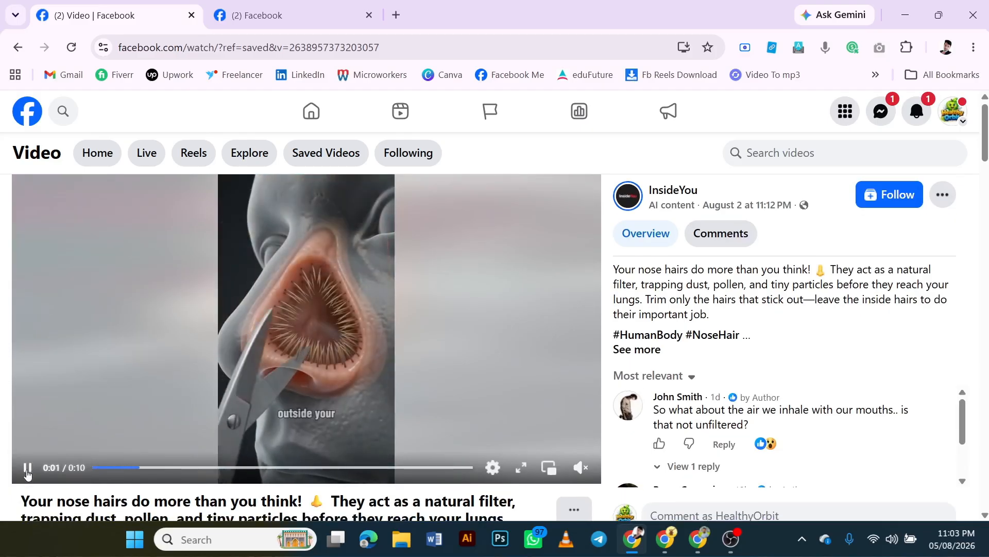
left_click(27, 472)
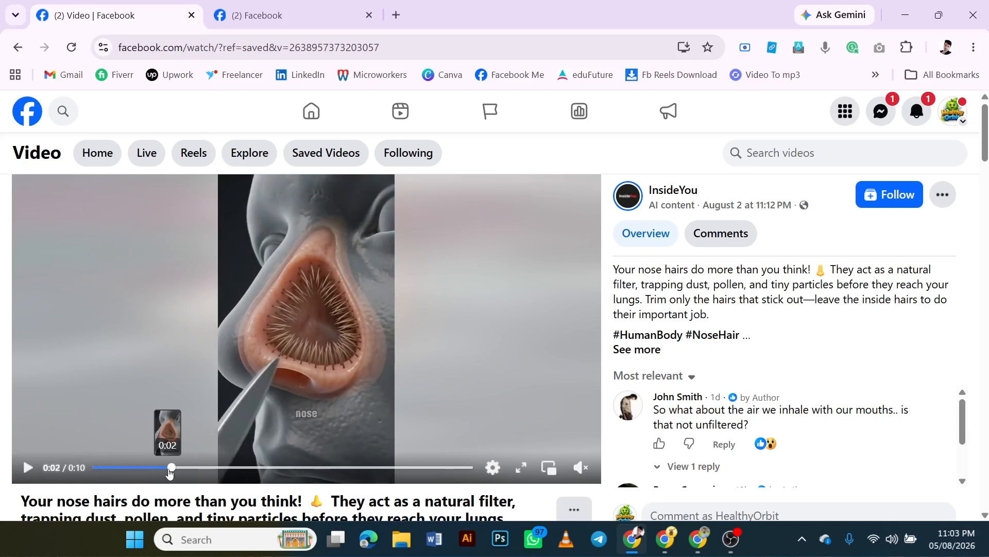
left_click_drag(169, 472, 93, 470)
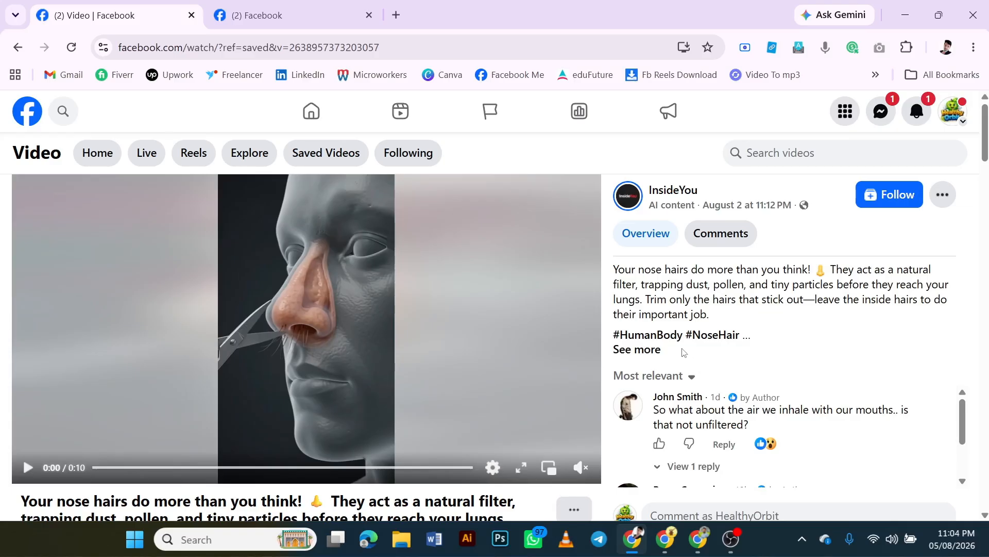
Expand the nose-hair video's description and highlight its full caption, including all the hashtags.
left_click(658, 351)
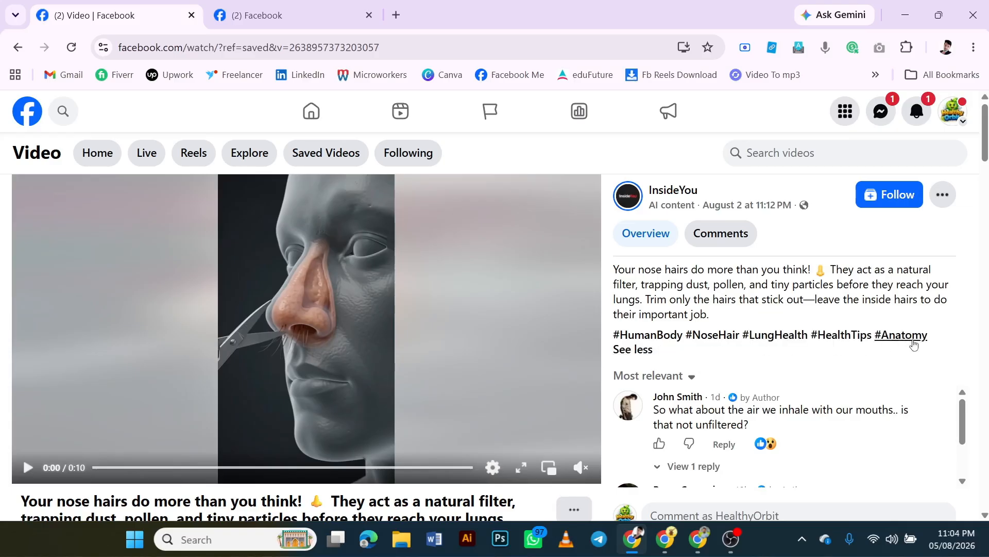
left_click_drag(935, 338, 609, 272)
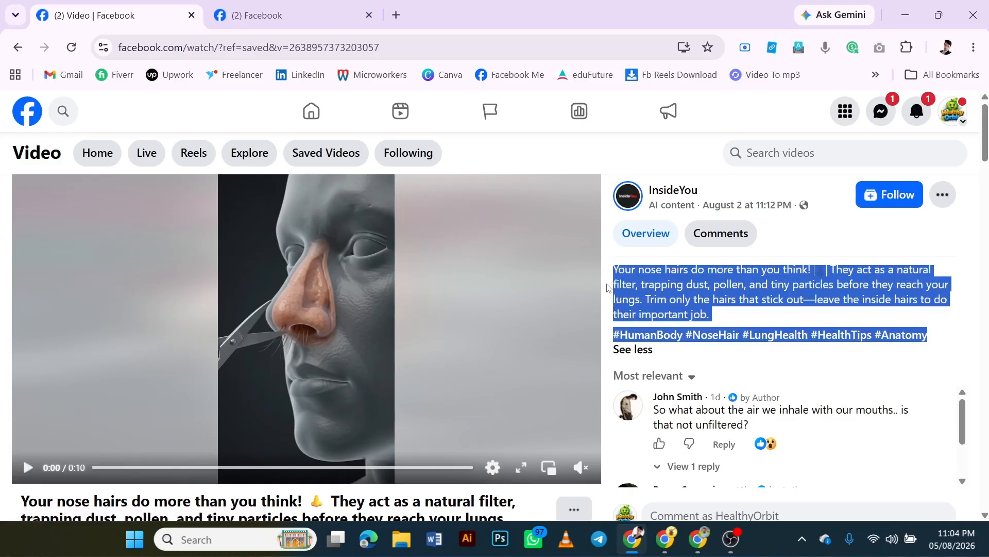
left_click(764, 368)
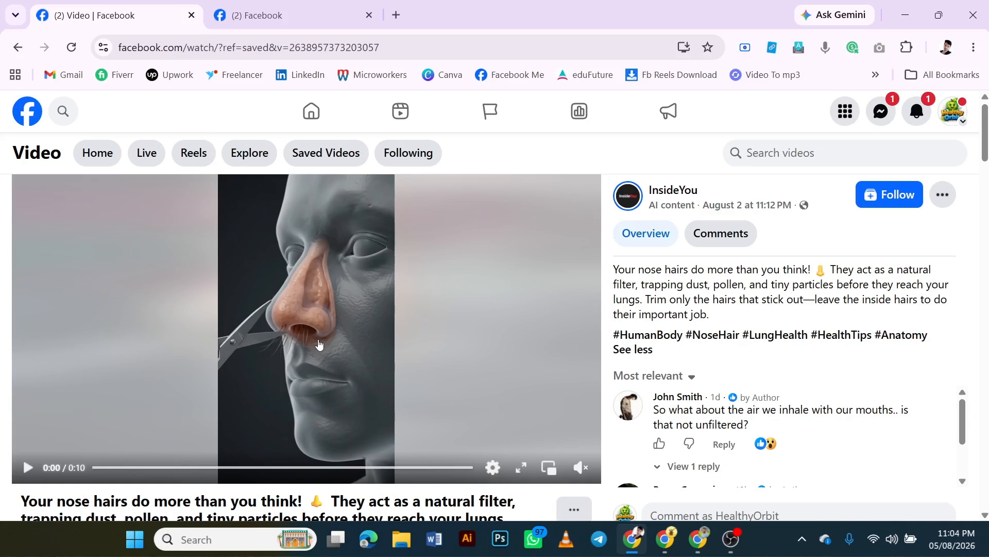
Copy the share link of the InsideYou nose-hair video.
scroll(352, 341, "down", 2)
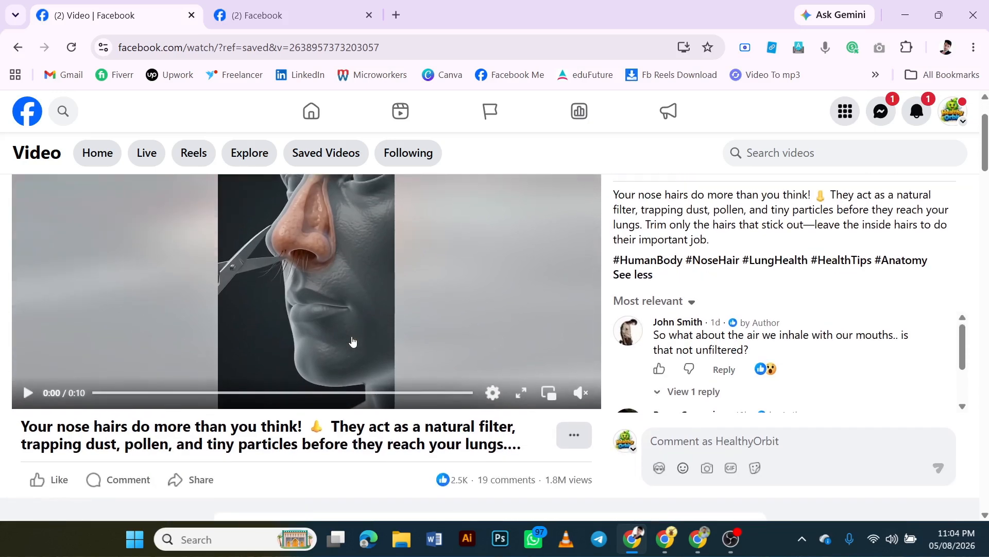
left_click(191, 479)
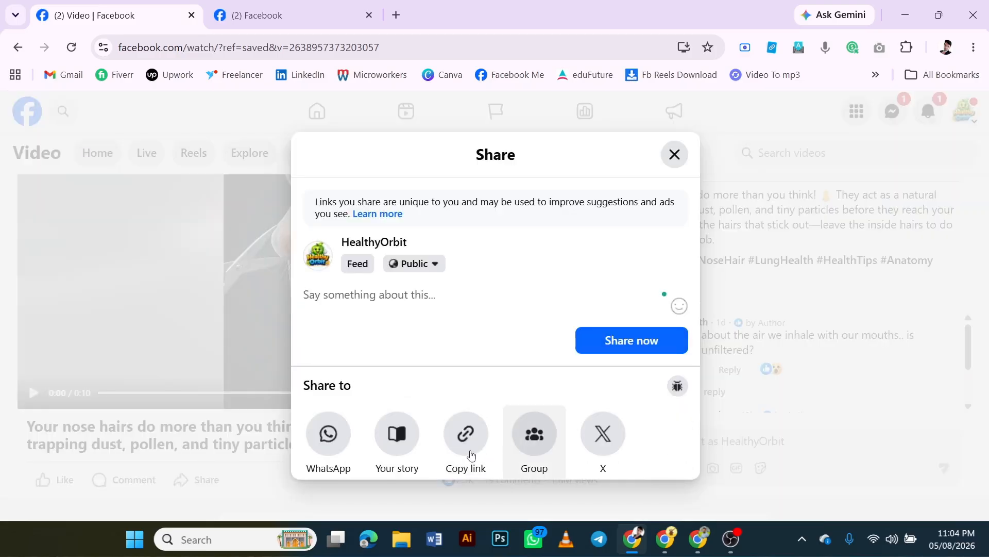
left_click(475, 438)
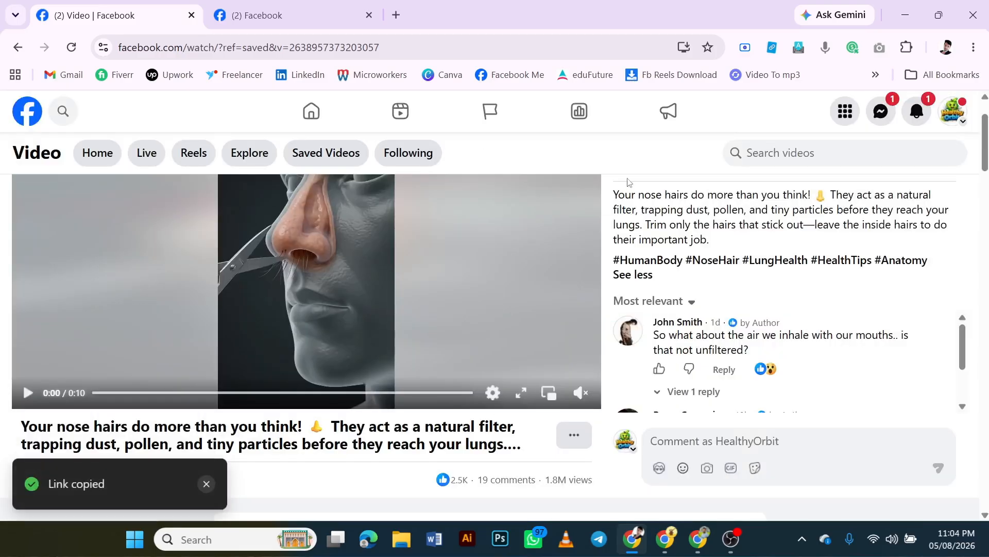
Search Google for "fb reels video downloader" in a new browser tab.
left_click(396, 15)
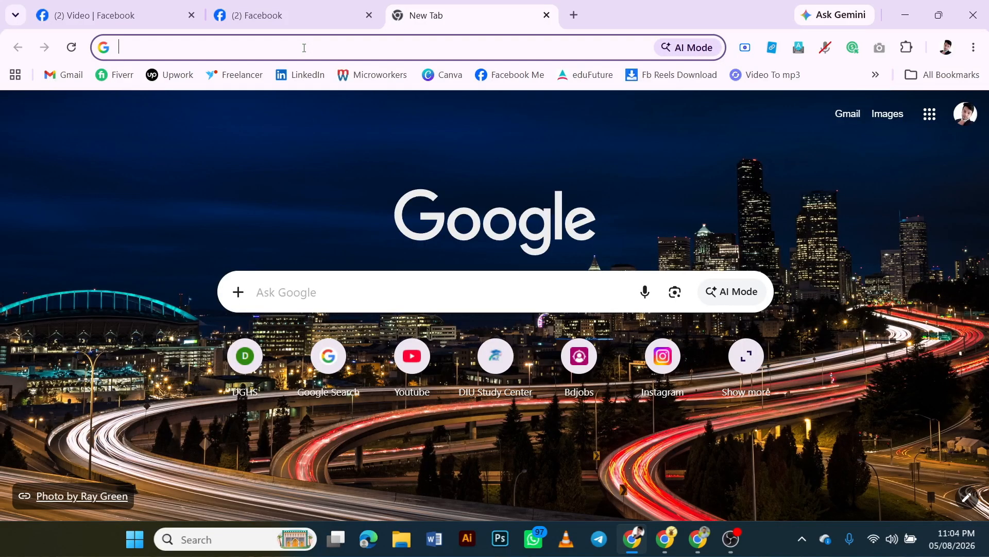
type("fb re")
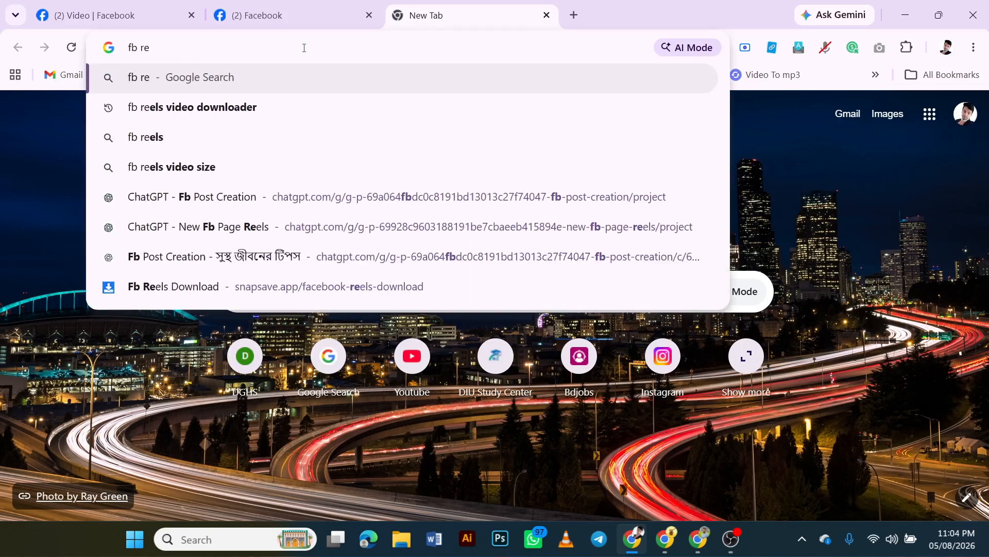
left_click(190, 113)
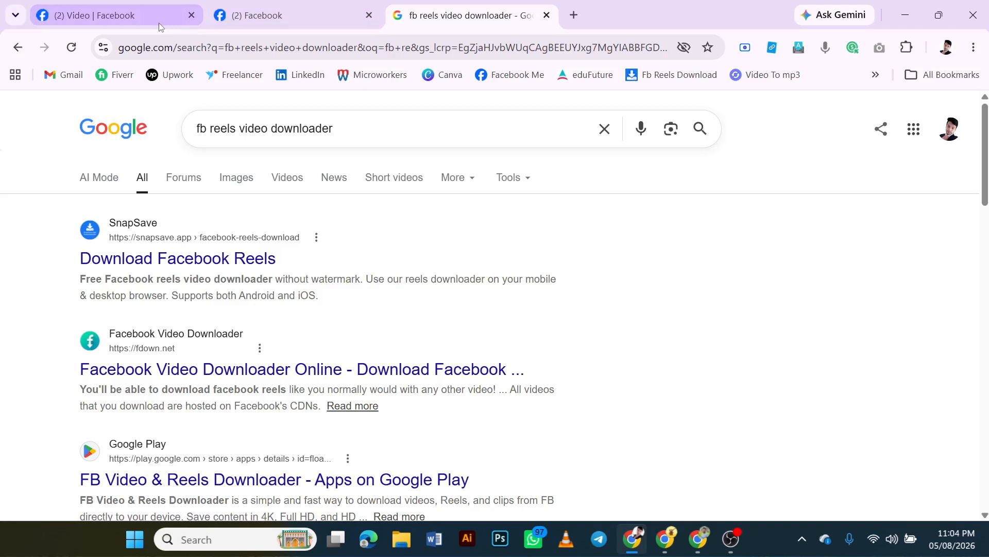
left_click(728, 539)
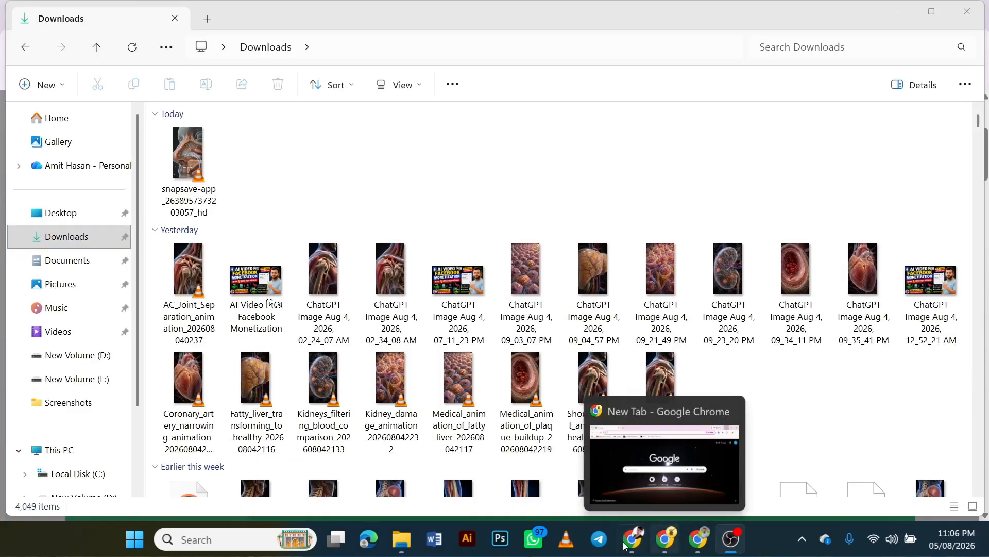
left_click(402, 539)
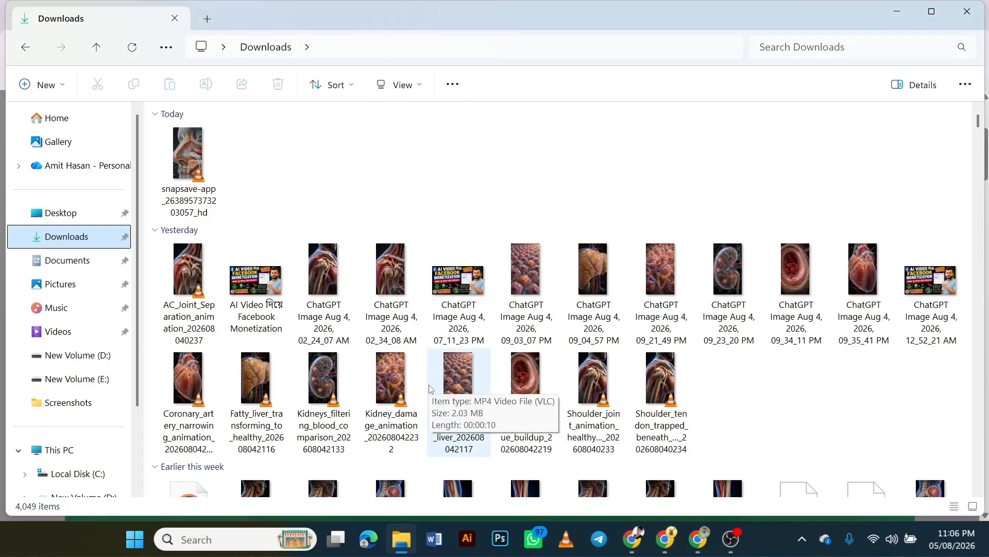
left_click(181, 163)
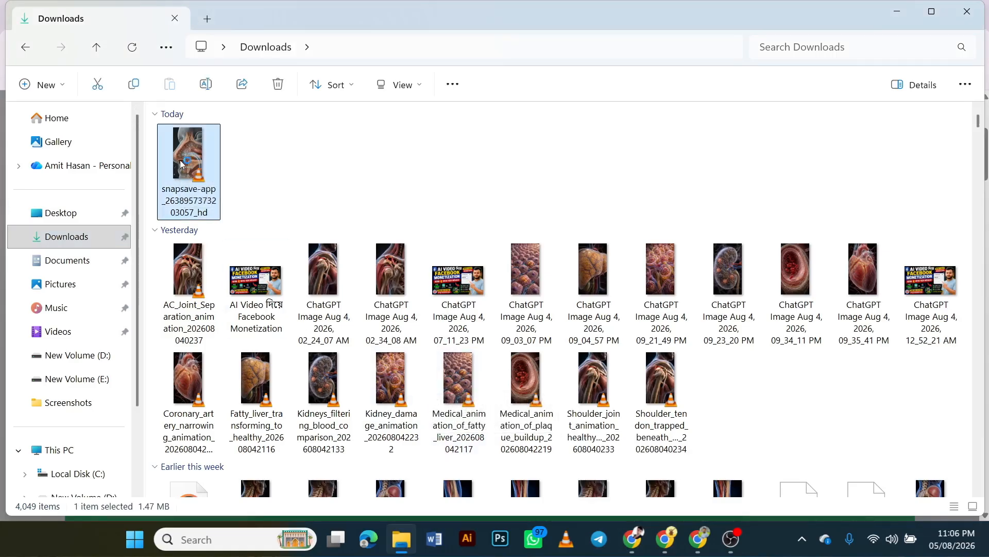
double_click(180, 160)
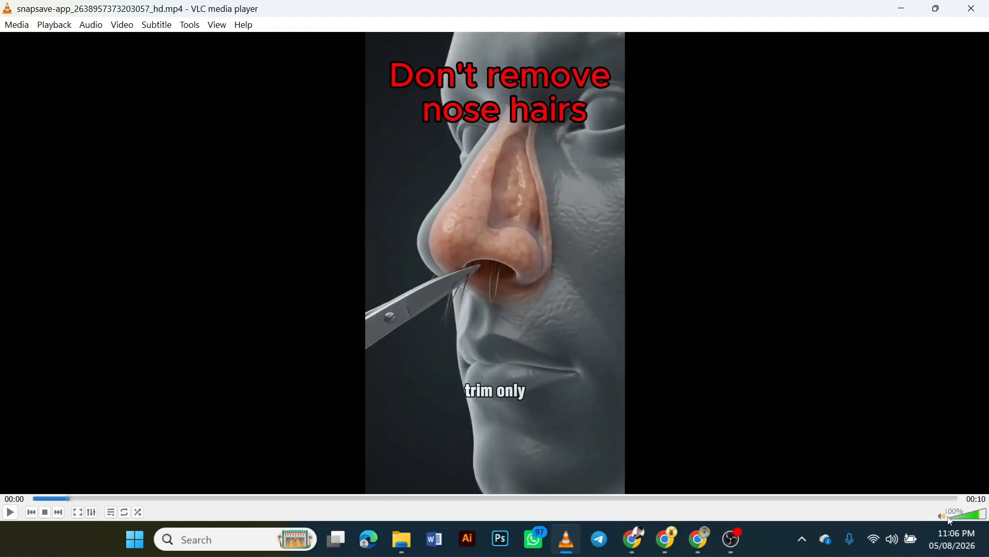
Lower the VLC volume to 35% and move the video back to its opening frame.
left_click_drag(979, 518, 962, 519)
left_click(63, 498)
left_click_drag(63, 498, 44, 506)
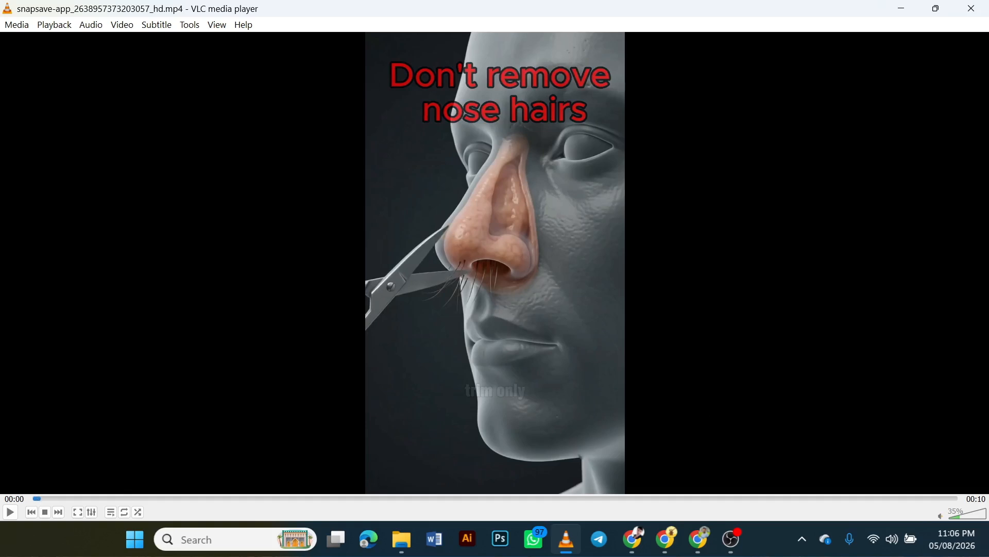
key("super+shift+s")
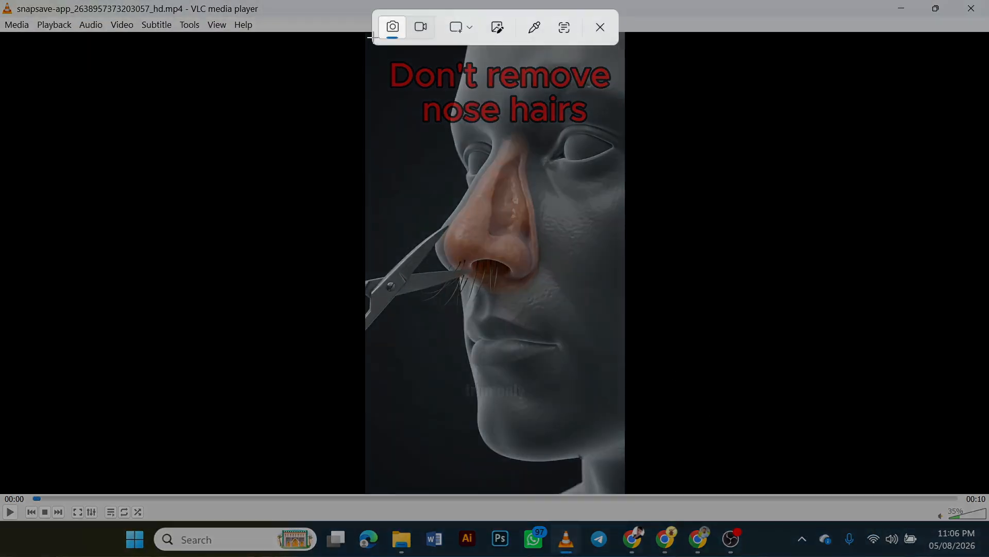
left_click_drag(550, 325, 1, 32)
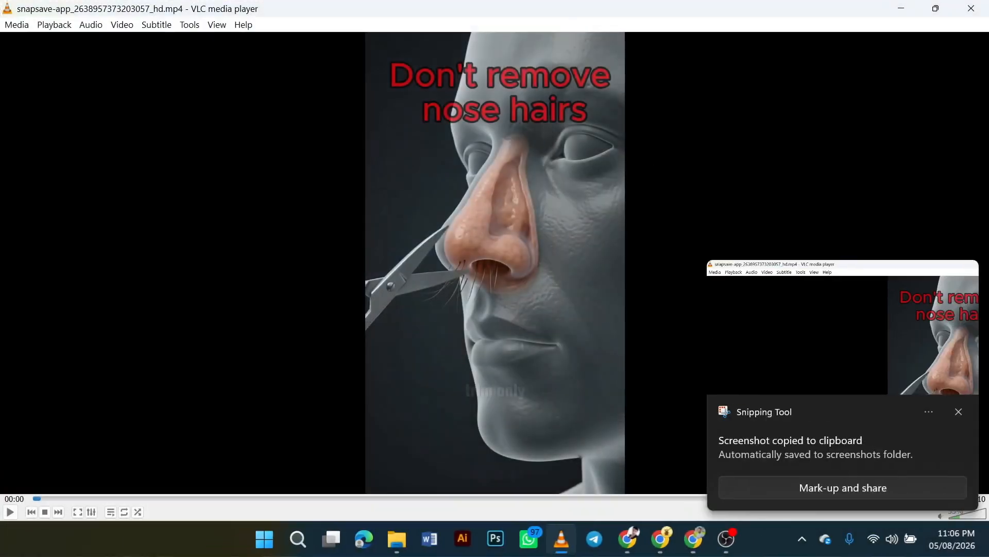
left_click(959, 411)
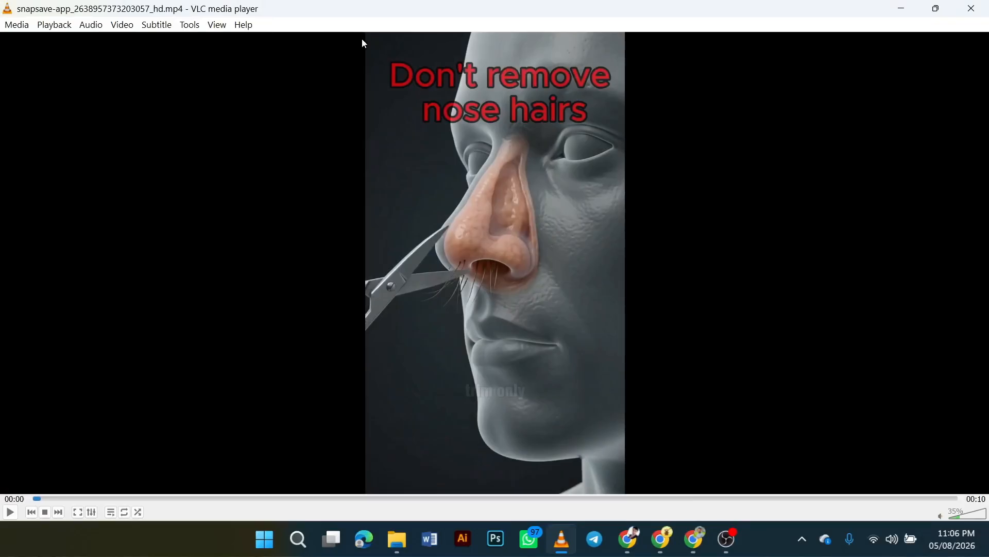
Capture screenshots of the full video picture at the opening frame and at the close-up of the scissors at the nostril with the "trim only" caption.
key("super+shift+s")
left_click_drag(362, 39, 620, 492)
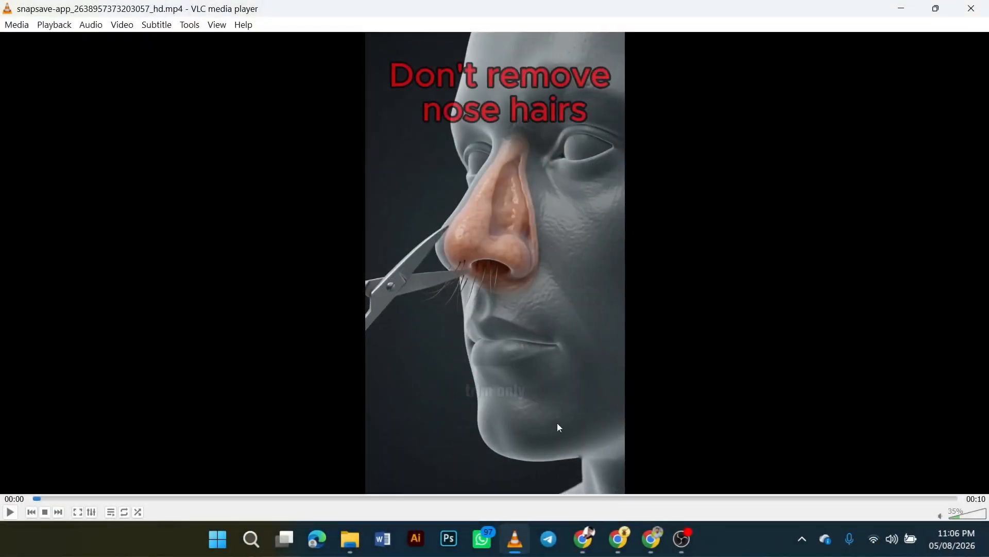
left_click(96, 497)
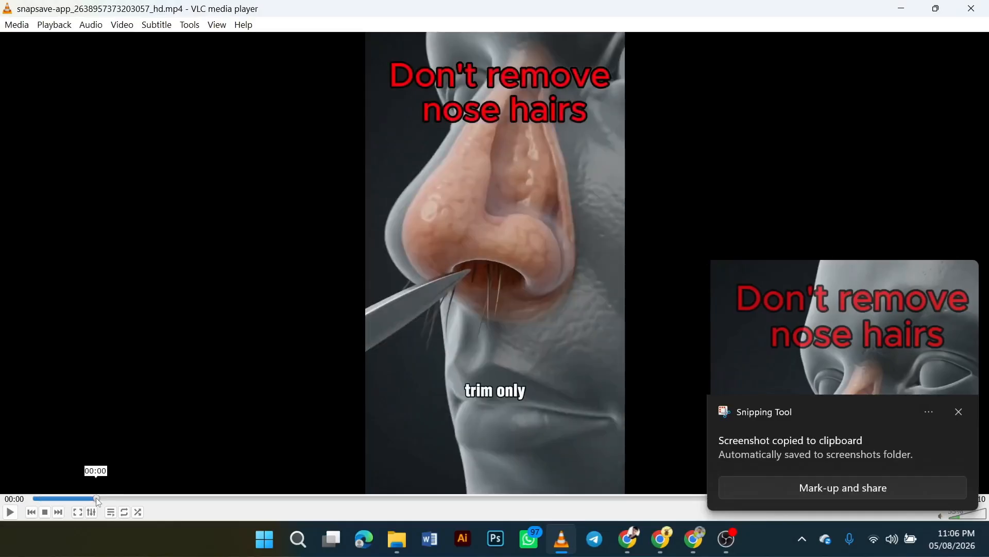
left_click(123, 498)
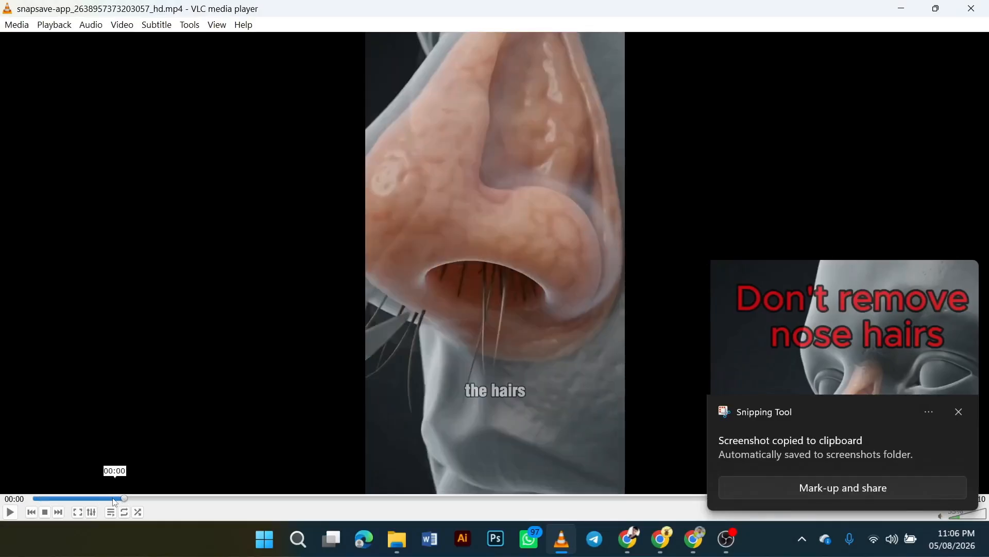
left_click(110, 498)
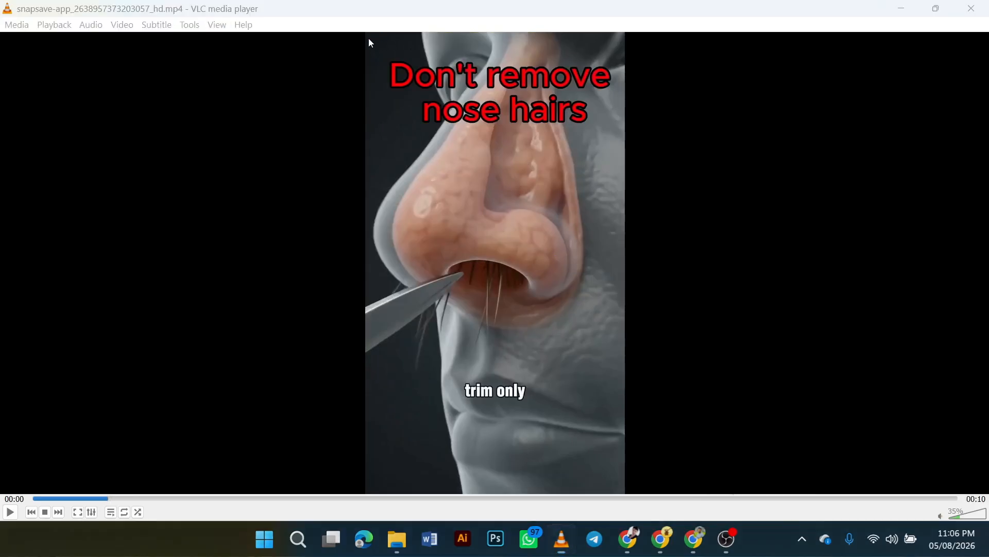
key("super+shift+s")
left_click_drag(367, 38, 618, 493)
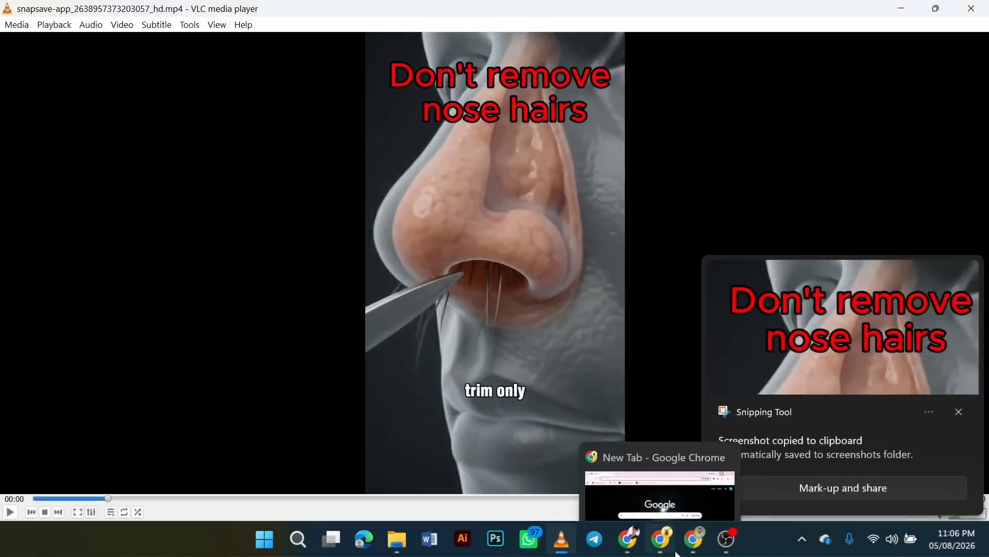
Switch to ChatGPT and attach the two captured video frames from the clipboard history to the message in the open chat.
left_click(690, 547)
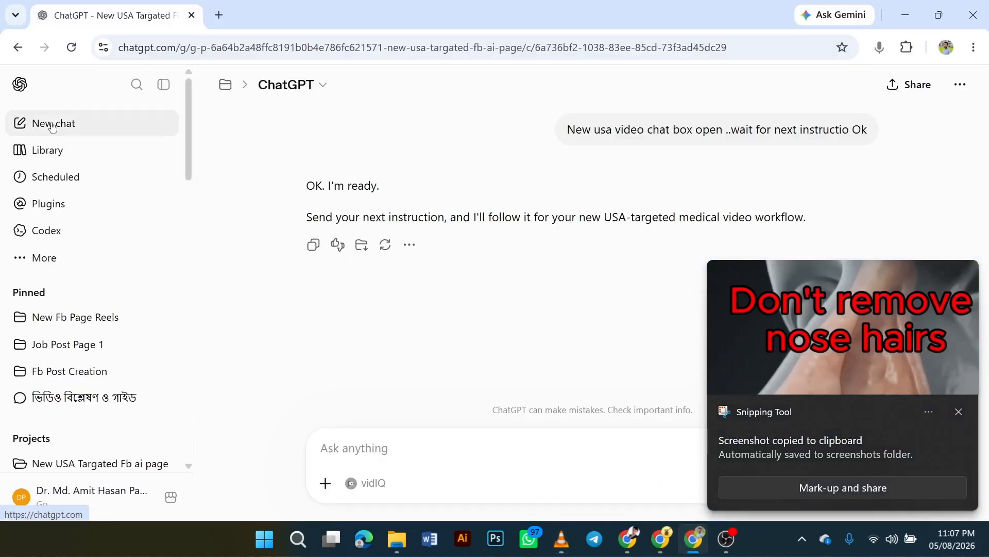
left_click(958, 415)
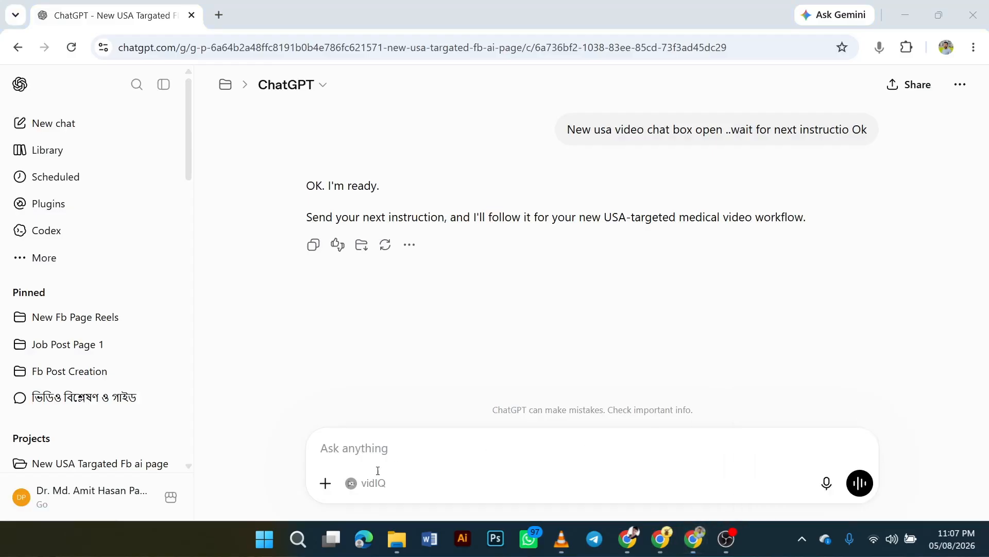
left_click(348, 449)
key("super+period")
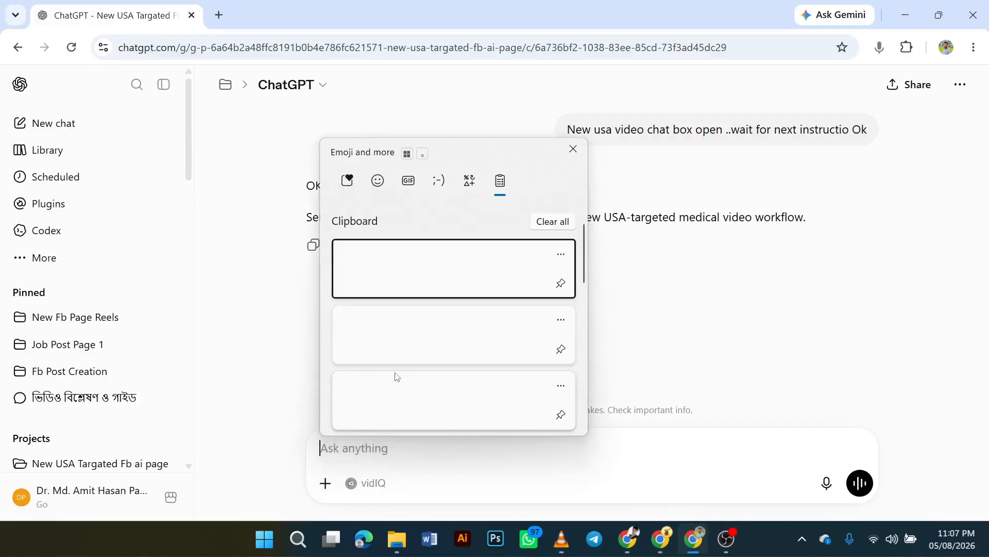
left_click(355, 395)
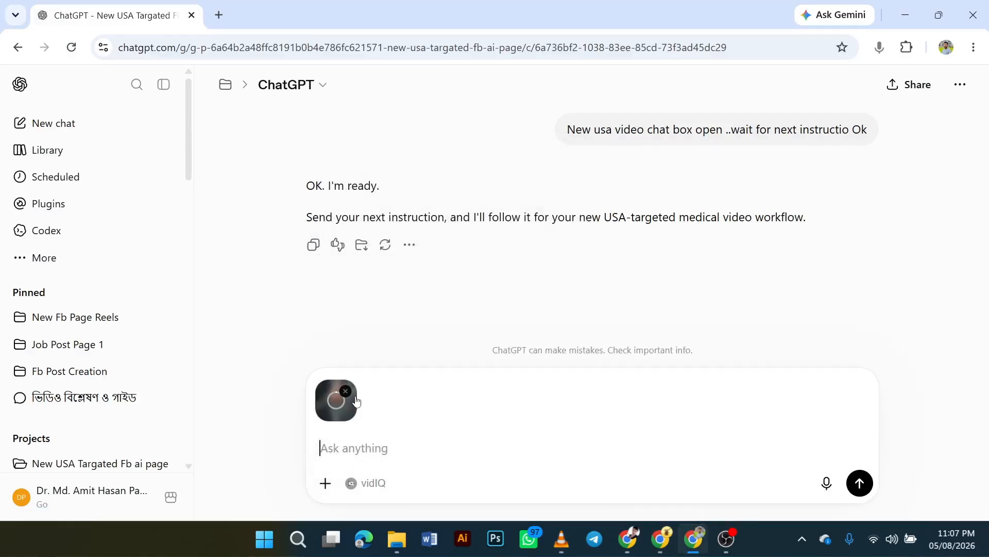
key("super+period")
left_click(521, 363)
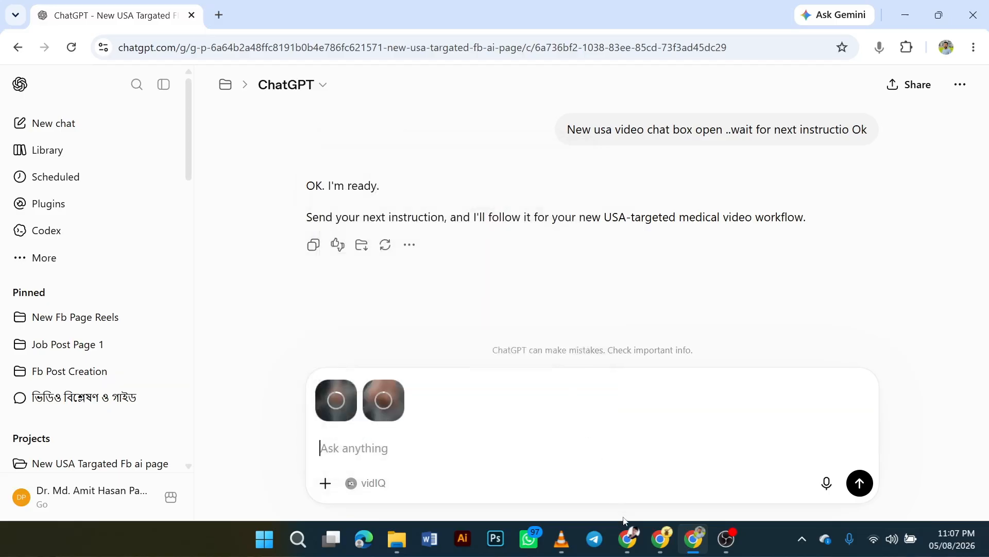
Switch to VLC and move the nose-hair video forward to the open nasal cavity view with the "nose" caption.
left_click(562, 539)
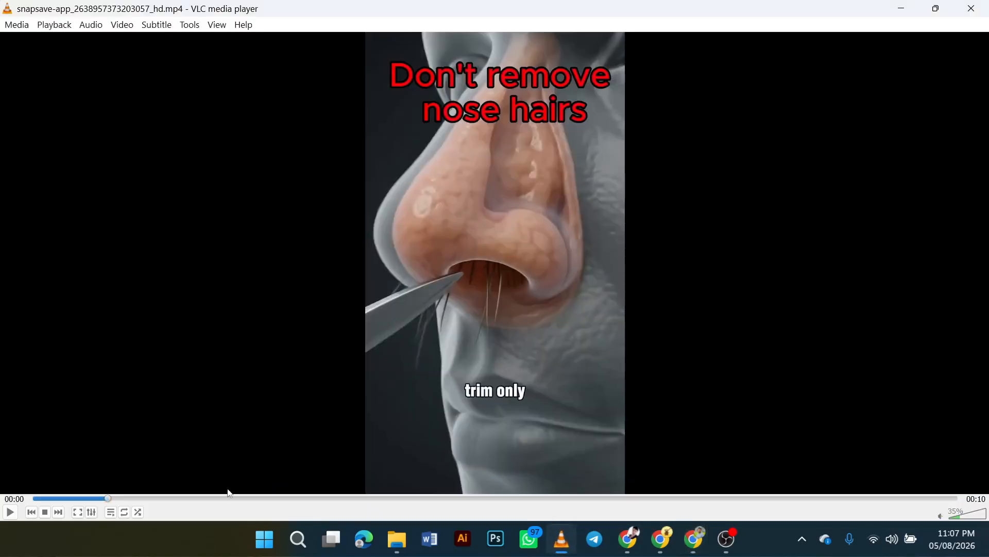
left_click_drag(108, 498, 268, 510)
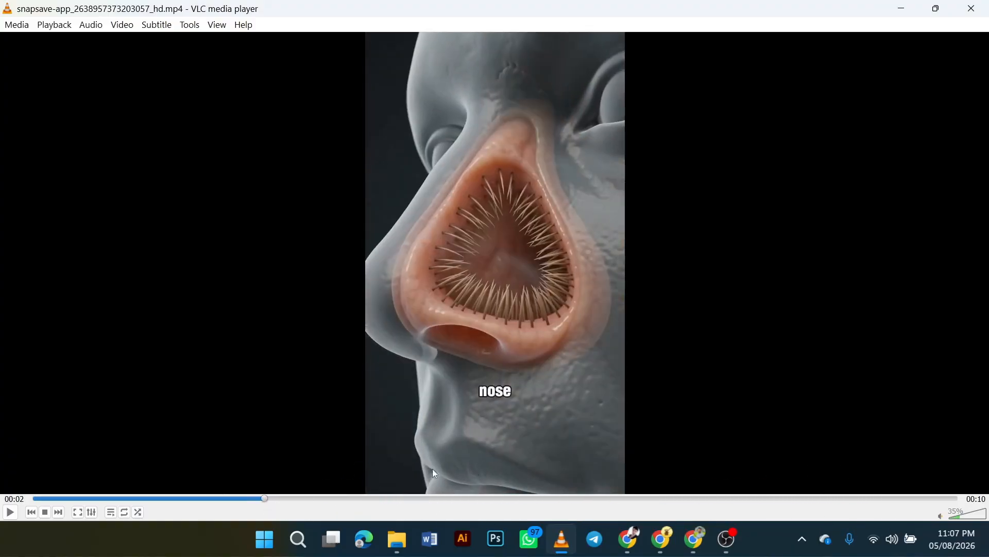
left_click(735, 543)
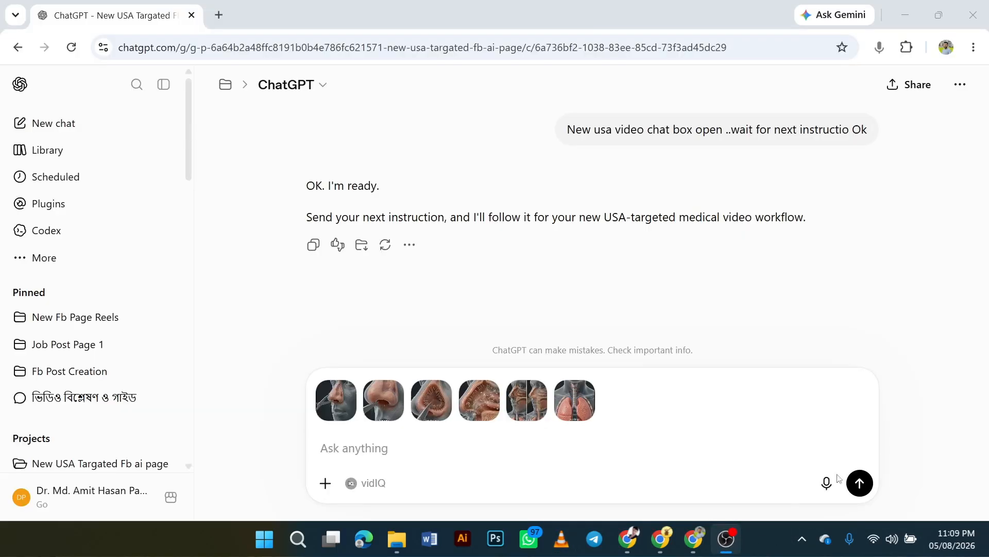
left_click(695, 540)
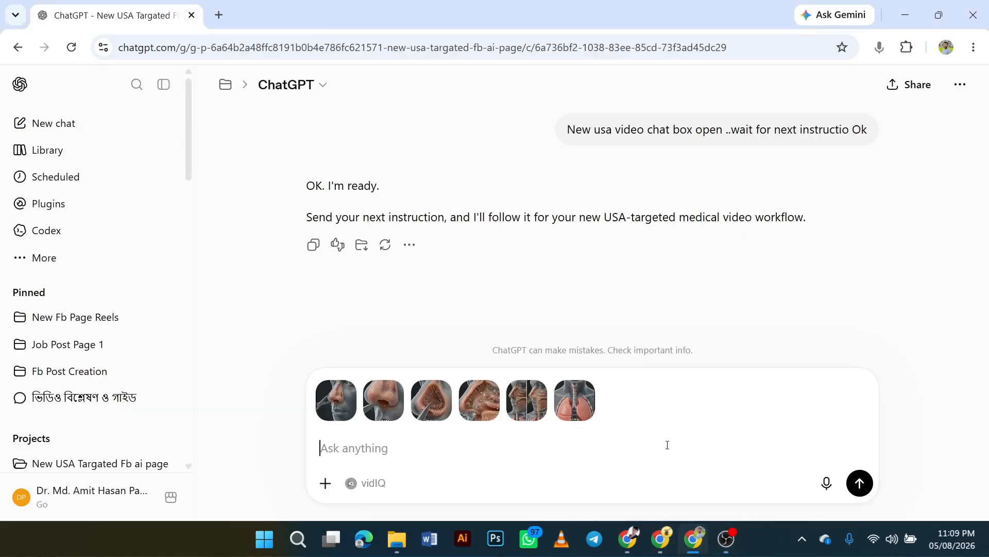
mouse_move(351, 409)
mouse_move(541, 409)
left_click(326, 483)
left_click(377, 127)
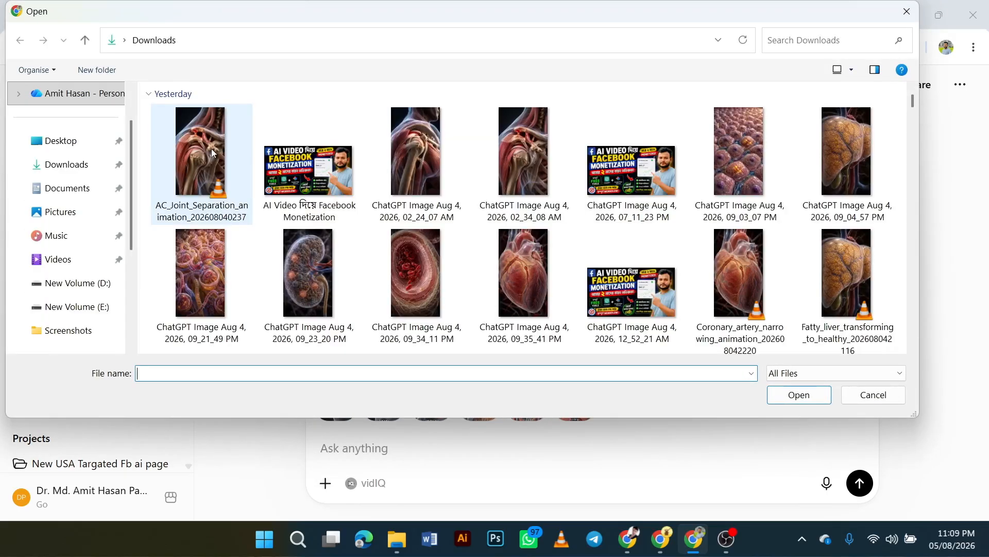
double_click(212, 151)
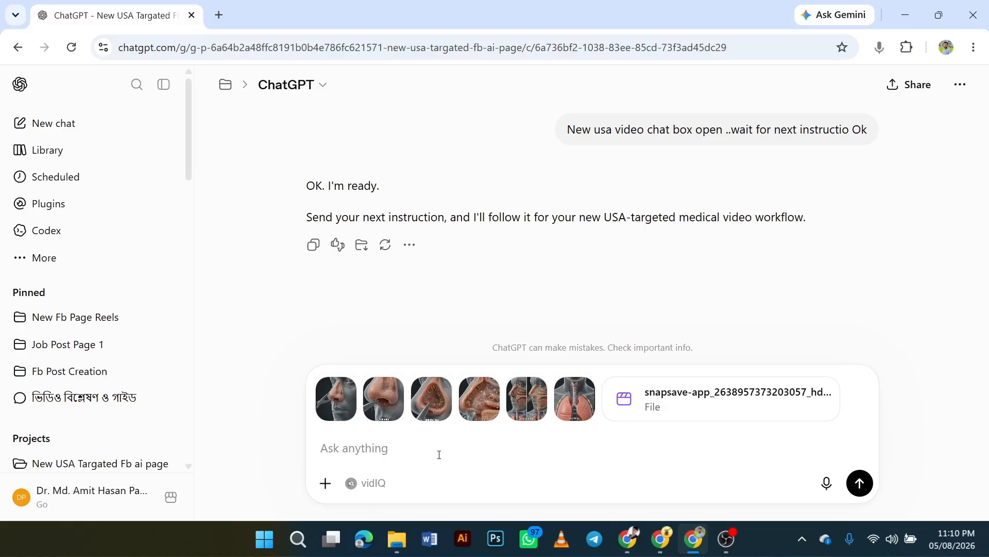
left_click(717, 541)
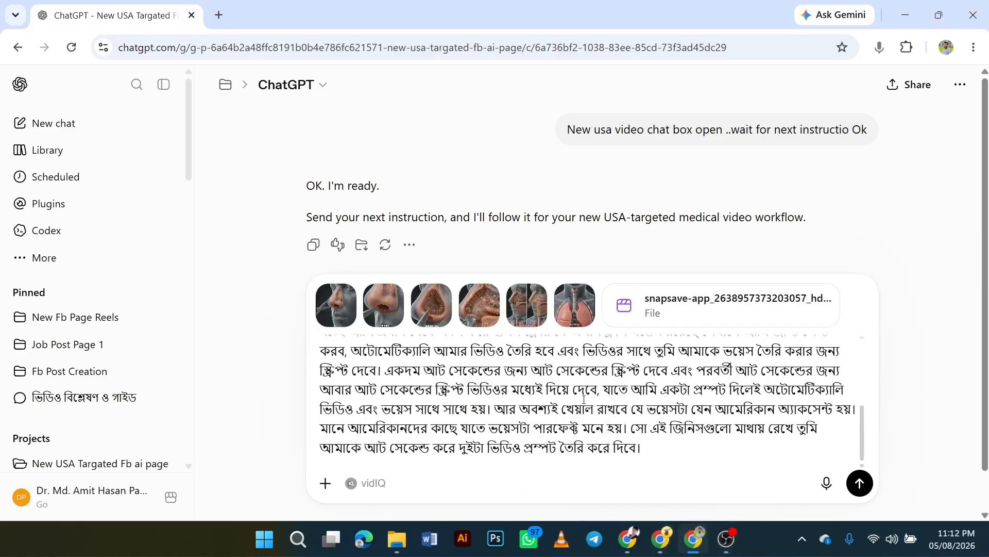
Review the Bengali message requesting a style analysis and two 8-second video prompts with American-accent voiceover scripts.
scroll(584, 398, "up", 5)
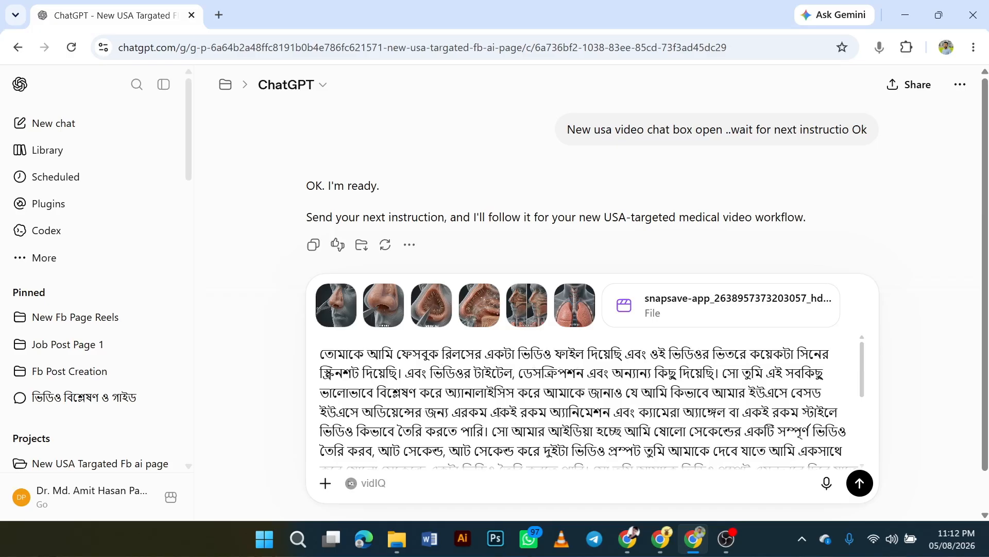
scroll(693, 420, "down", 2)
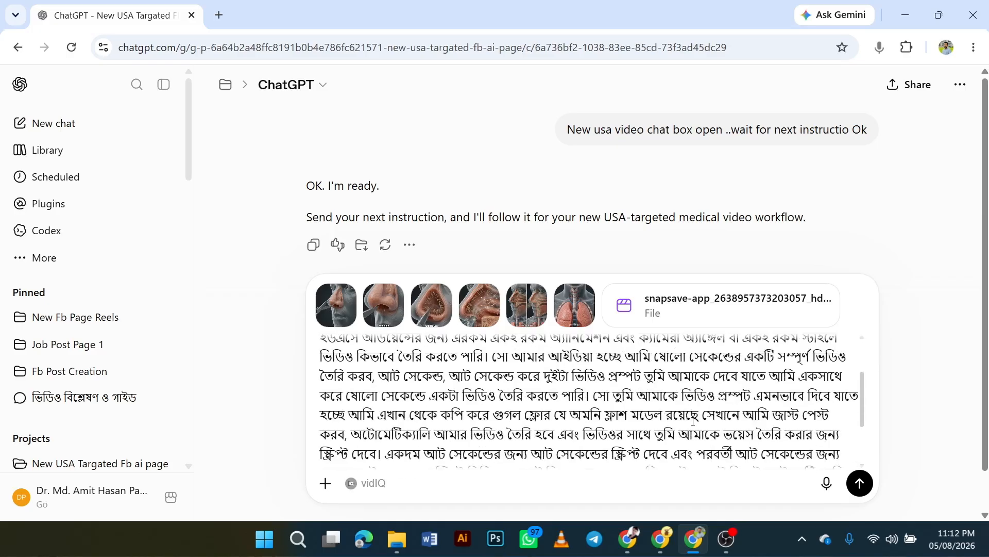
left_click_drag(417, 362, 583, 358)
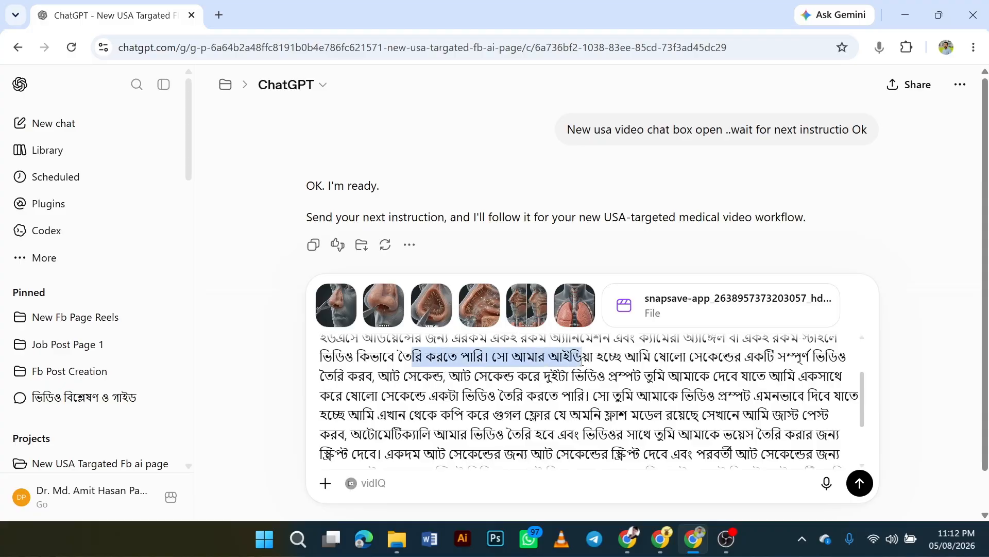
left_click(552, 375)
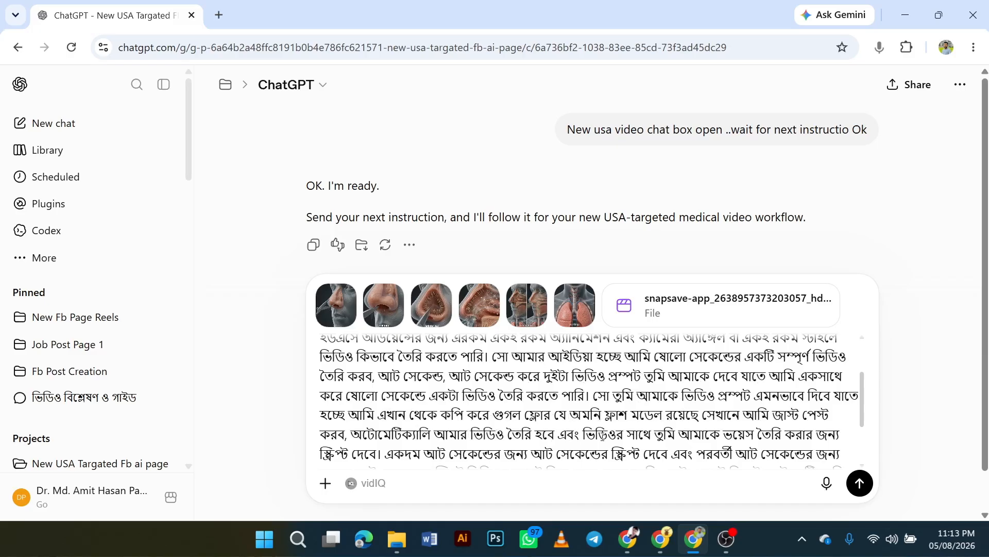
scroll(735, 437, "down", 2)
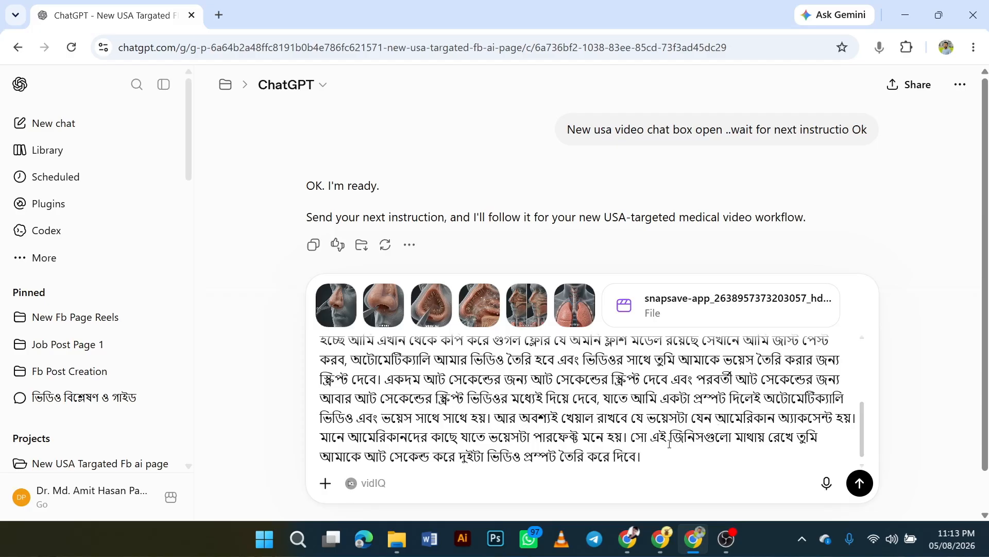
scroll(680, 443, "down", 1)
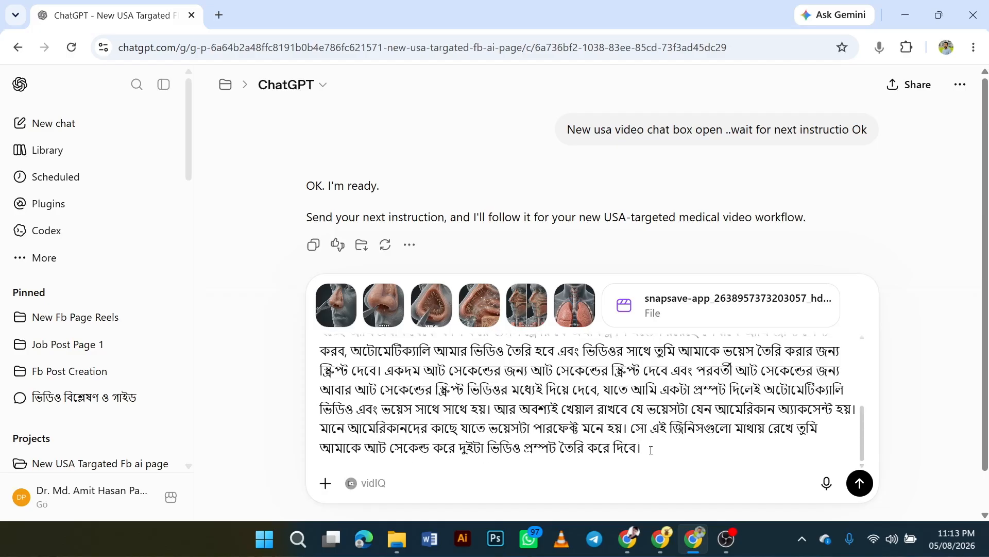
scroll(651, 449, "up", 5)
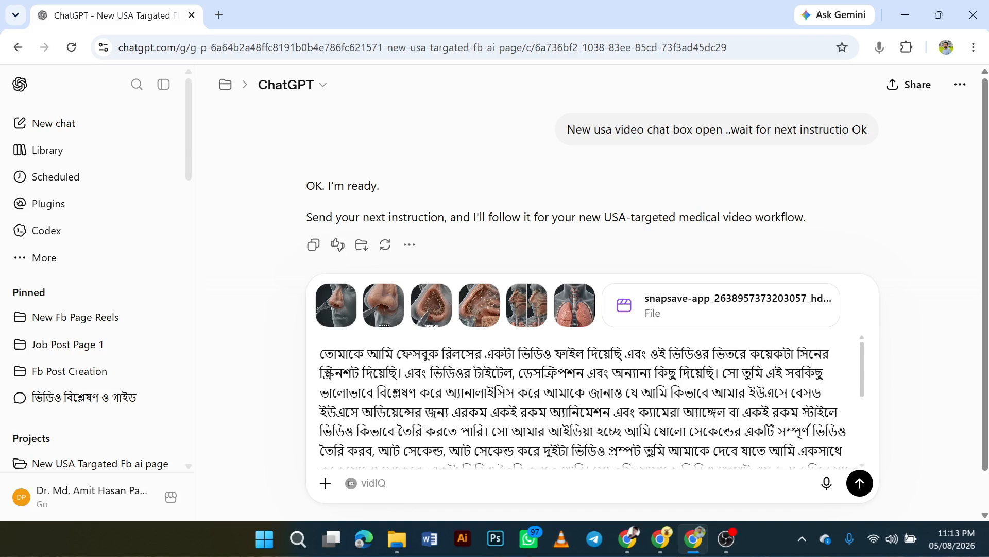
scroll(692, 434, "down", 5)
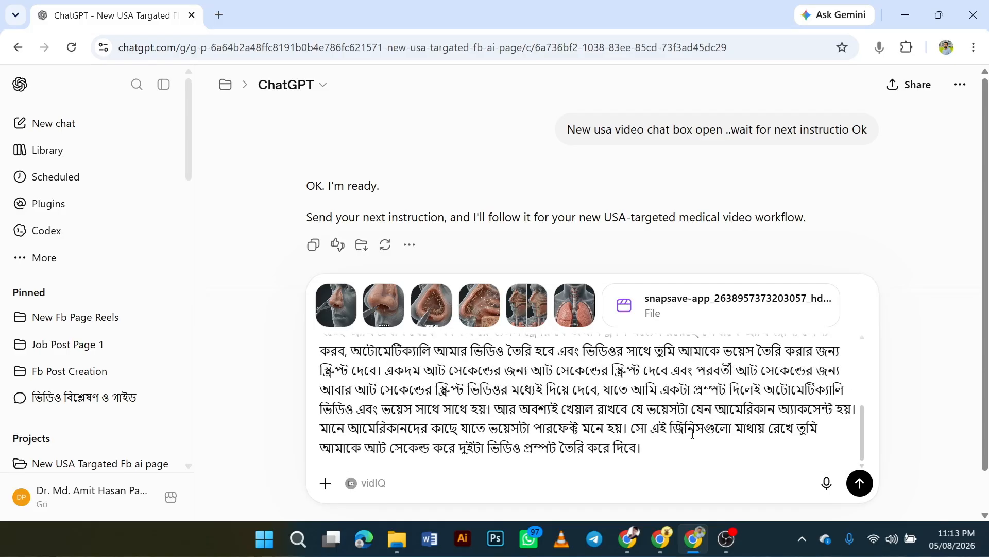
Send the Bengali prompt with the six screenshots and the video file, and check the sent attachments and text.
left_click(860, 483)
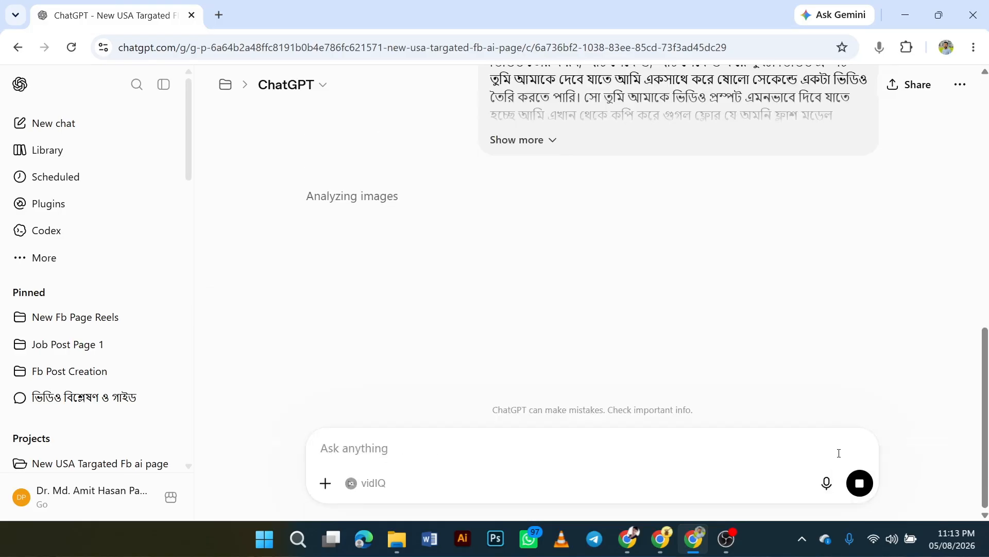
scroll(703, 395, "up", 8)
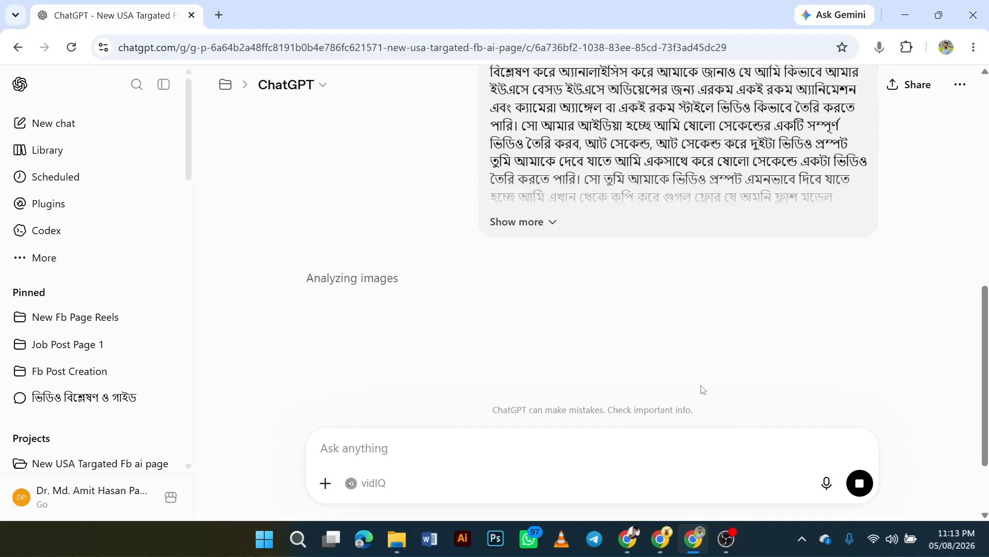
scroll(723, 364, "up", 1)
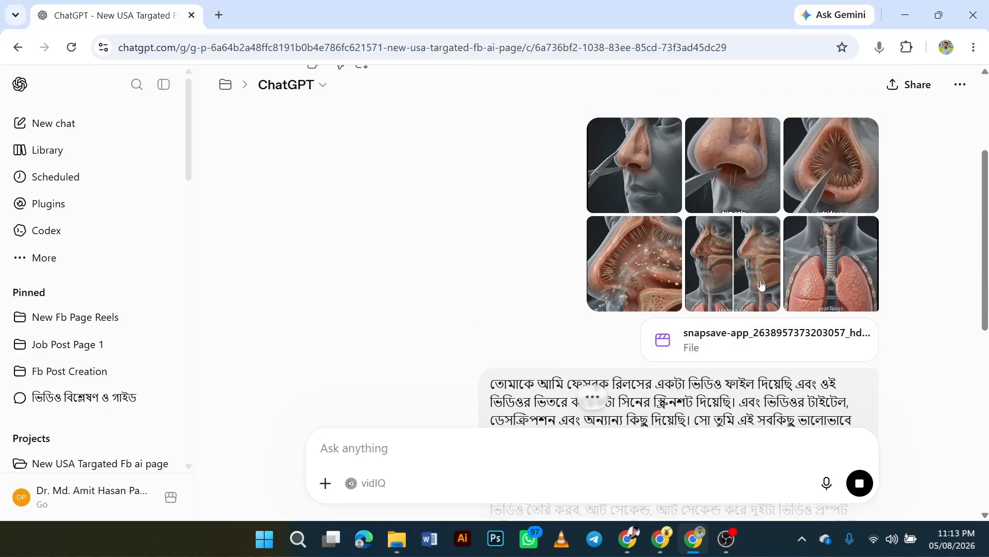
scroll(749, 268, "down", 2)
scroll(749, 270, "down", 2)
scroll(727, 276, "down", 3)
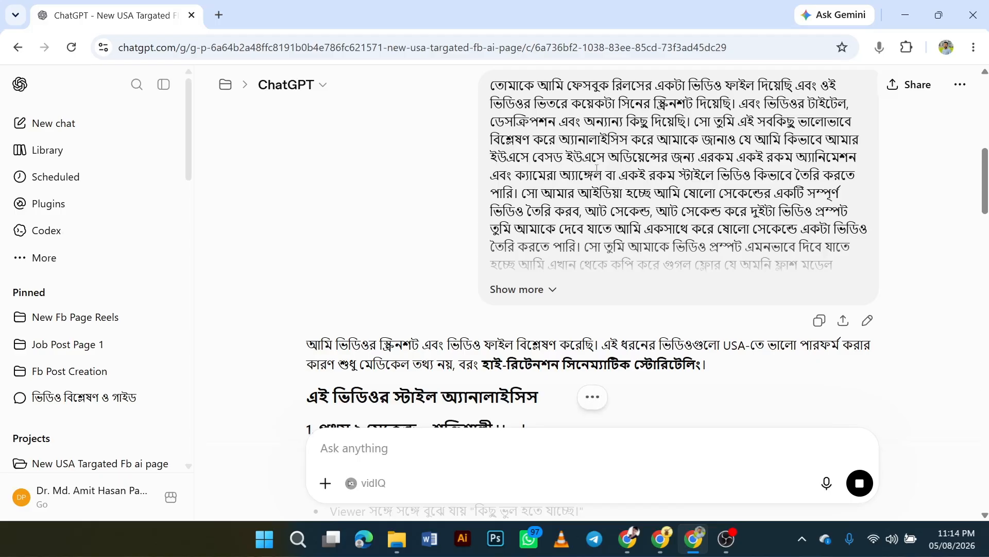
Read the reply's style analysis of the reel, from the opening hook through camera movement and lighting to the story structure.
scroll(591, 175, "down", 3)
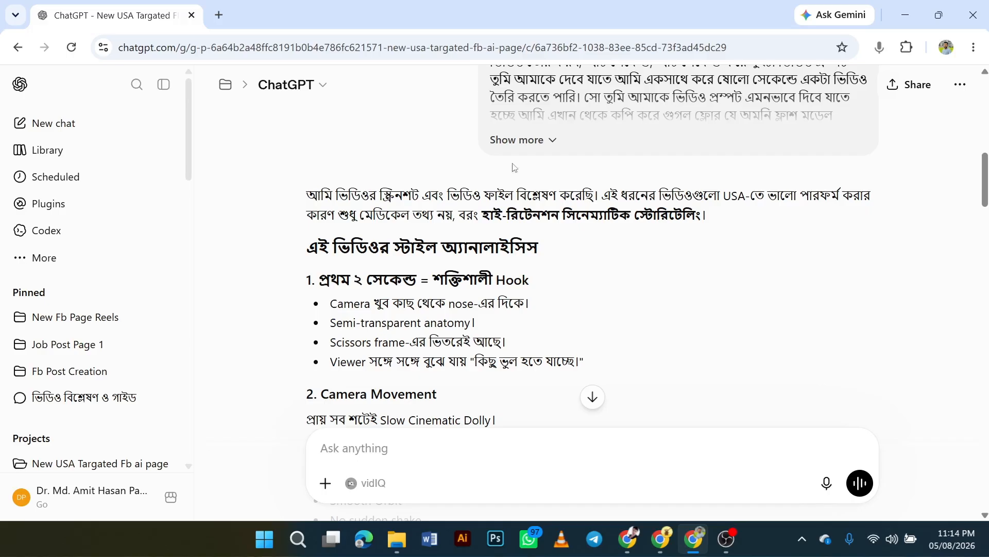
scroll(402, 228, "down", 2)
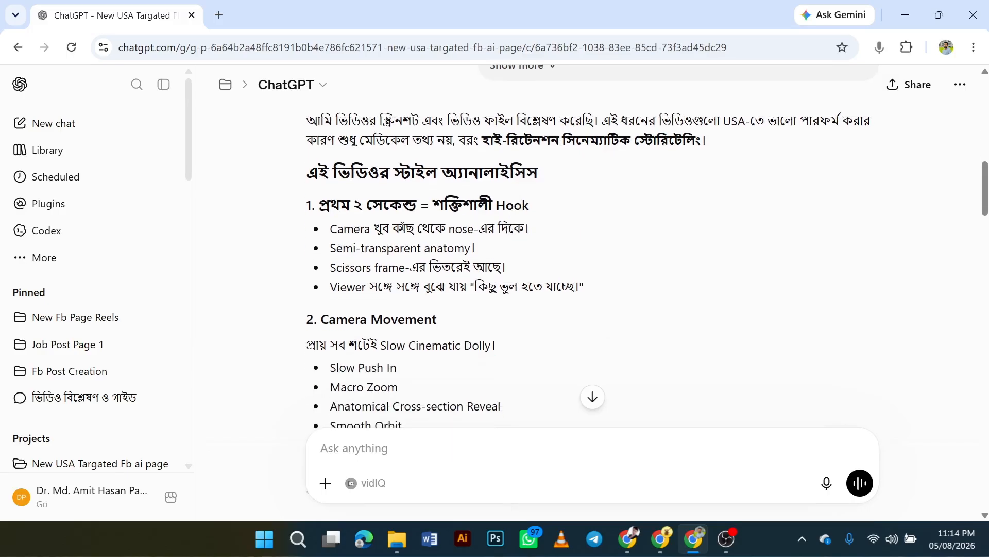
scroll(442, 227, "down", 2)
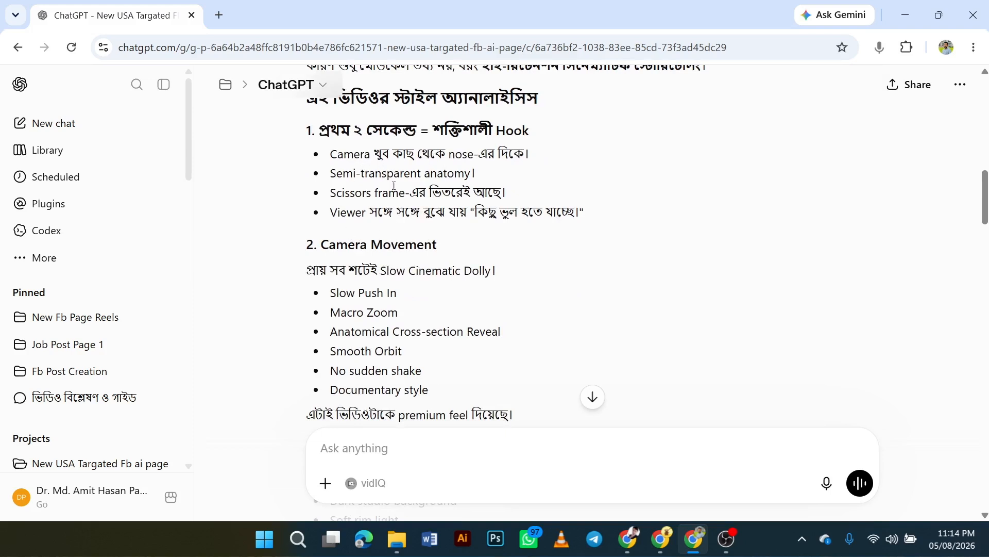
scroll(505, 157, "down", 6)
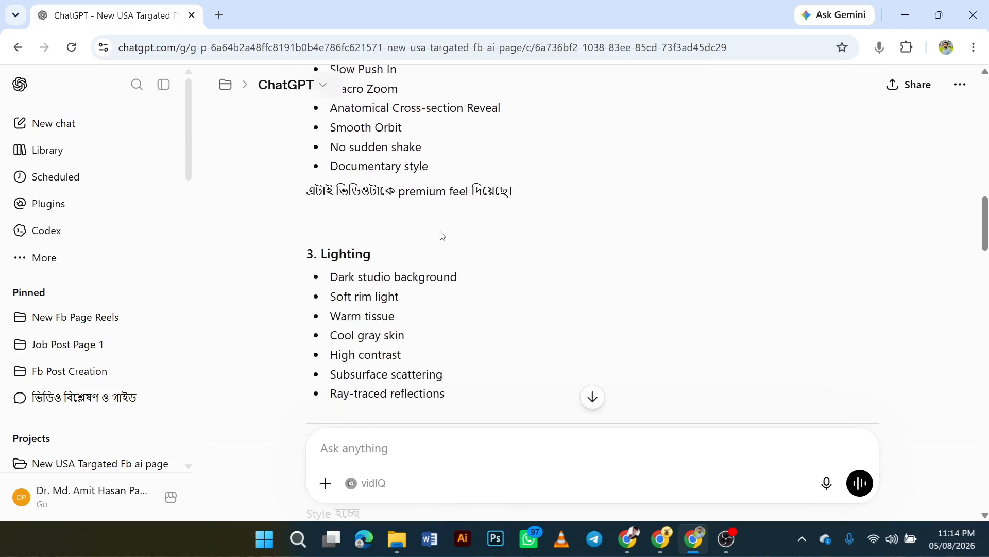
scroll(442, 234, "down", 4)
scroll(443, 240, "down", 9)
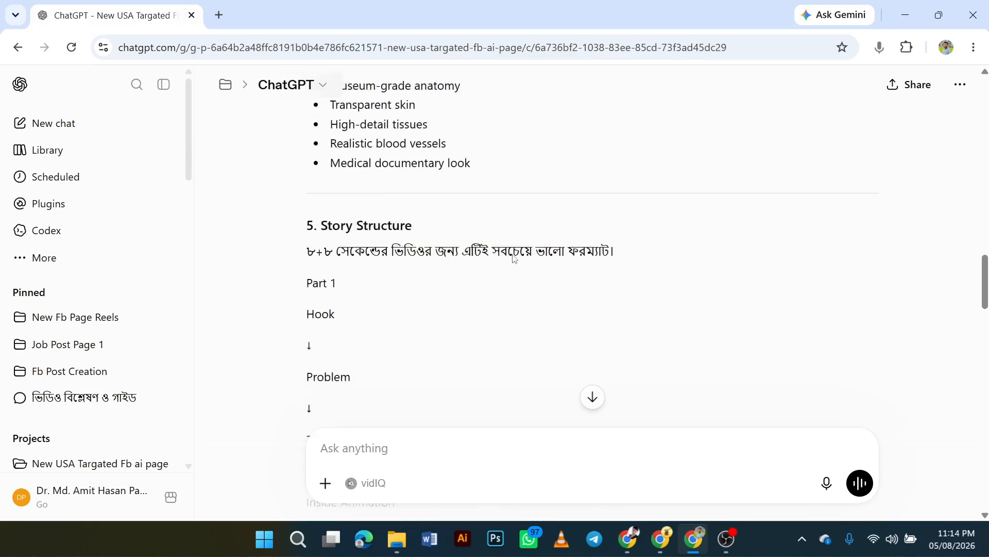
scroll(490, 258, "down", 3)
scroll(444, 227, "up", 3)
scroll(556, 215, "down", 6)
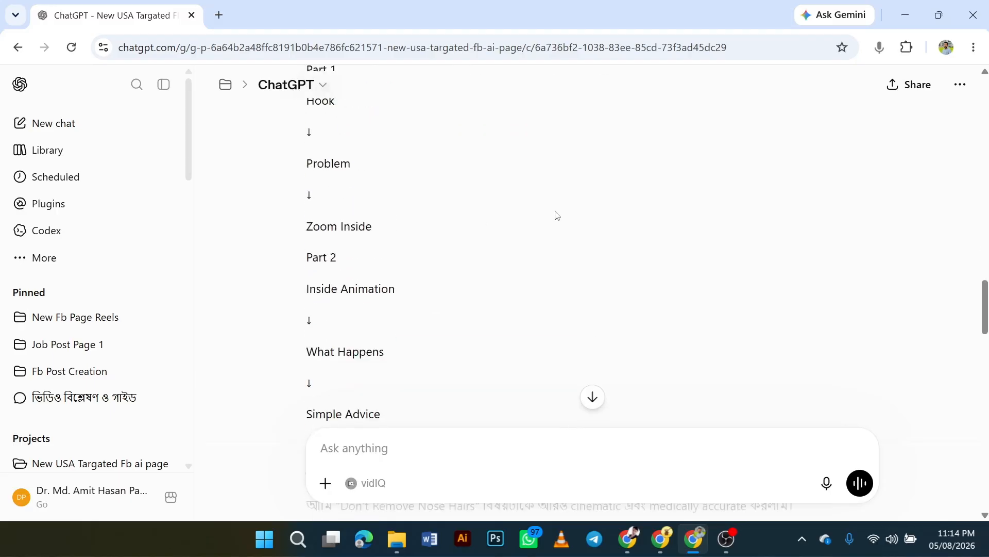
Examine the Part 1 (0–8 Seconds) video prompt, including its American English voiceover line.
scroll(537, 223, "down", 3)
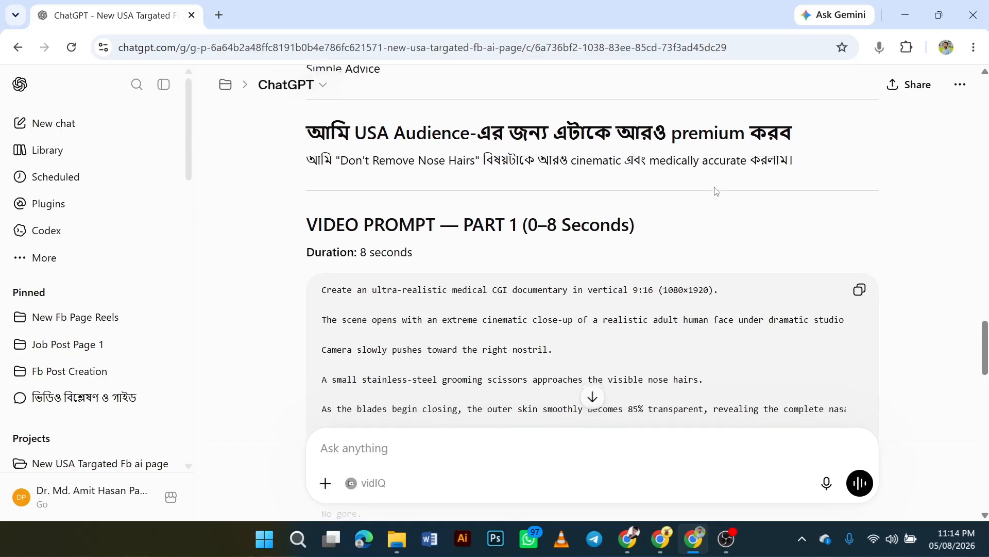
scroll(714, 190, "down", 2)
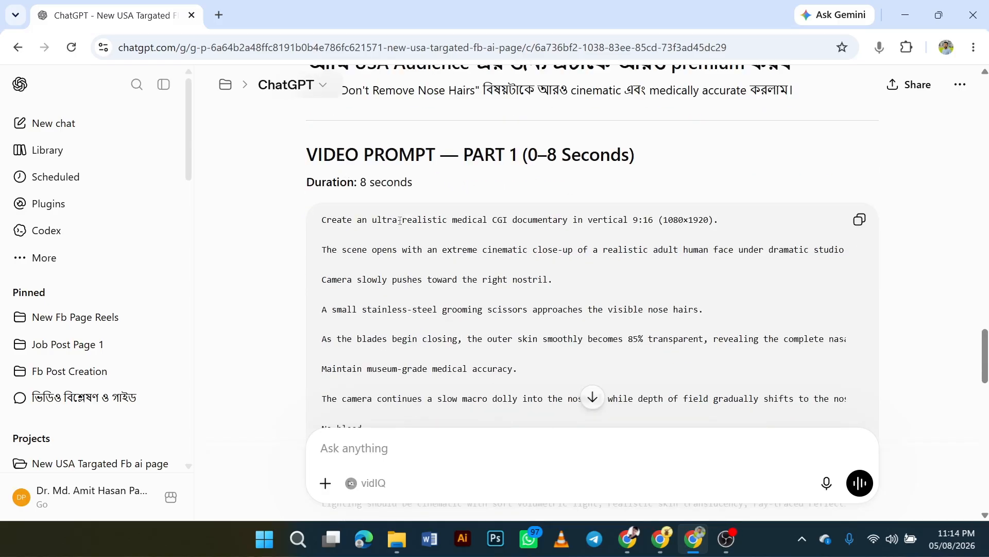
scroll(639, 193, "down", 7)
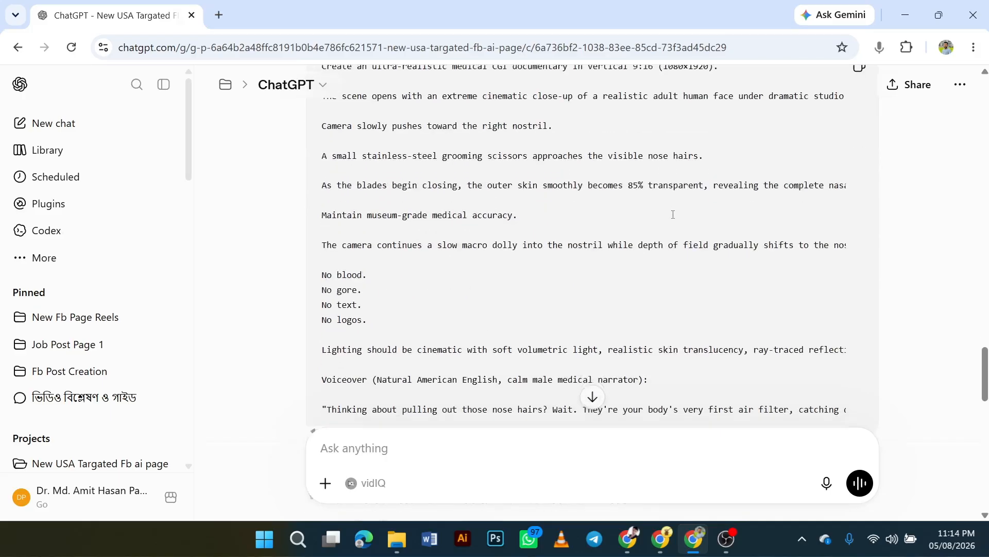
scroll(673, 216, "up", 2)
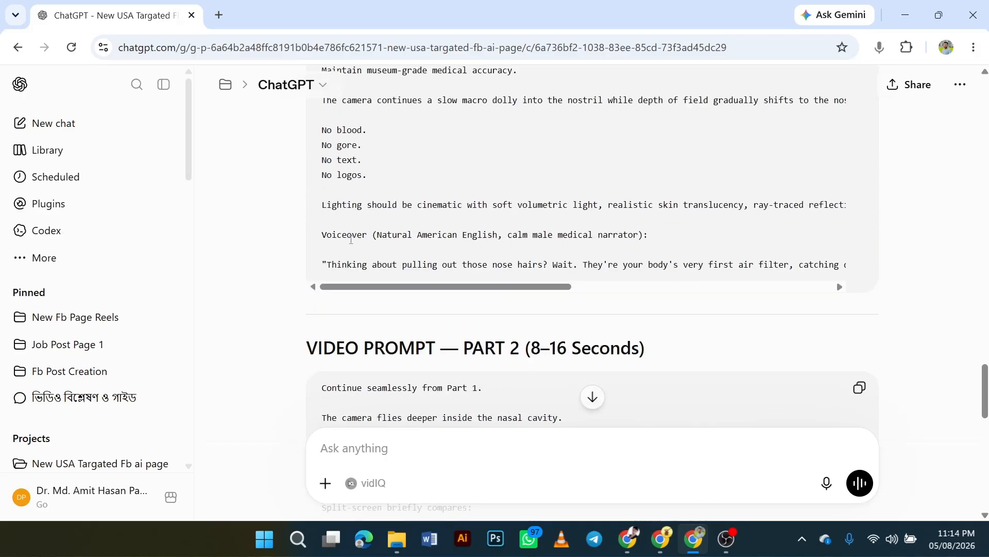
left_click_drag(326, 235, 634, 235)
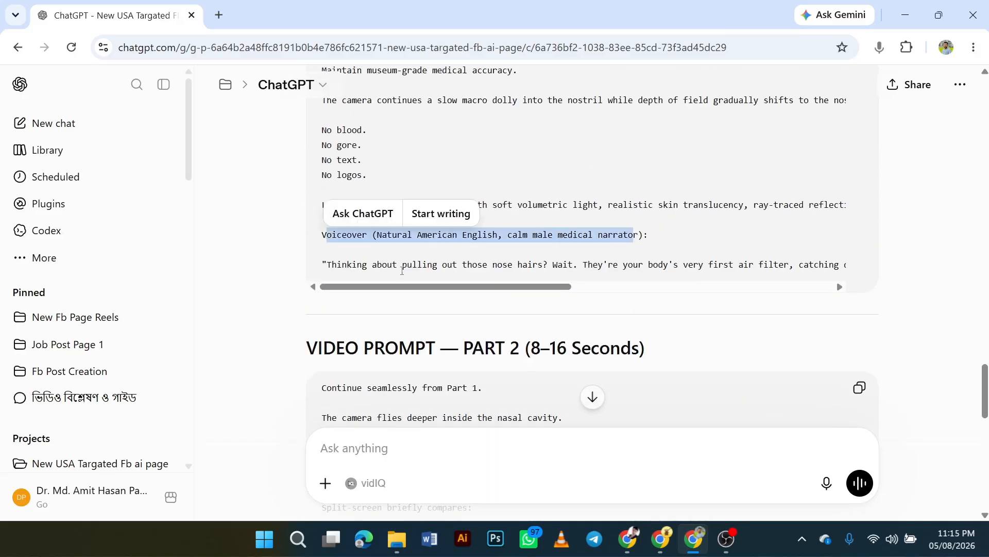
left_click_drag(457, 286, 411, 293)
Examine the Part 2 (8–16 Seconds) video prompt, including the full width of its voiceover script.
scroll(638, 292, "down", 4)
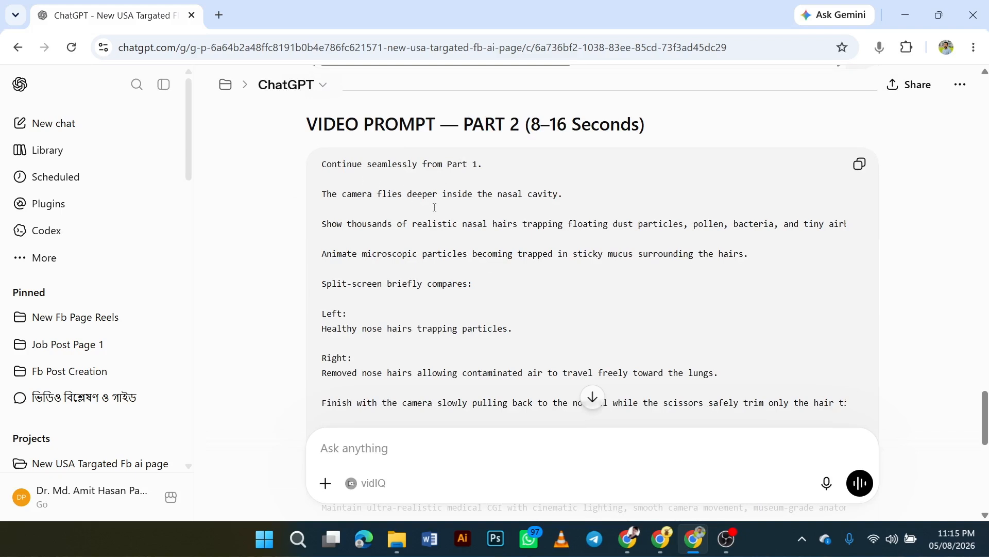
scroll(435, 207, "down", 5)
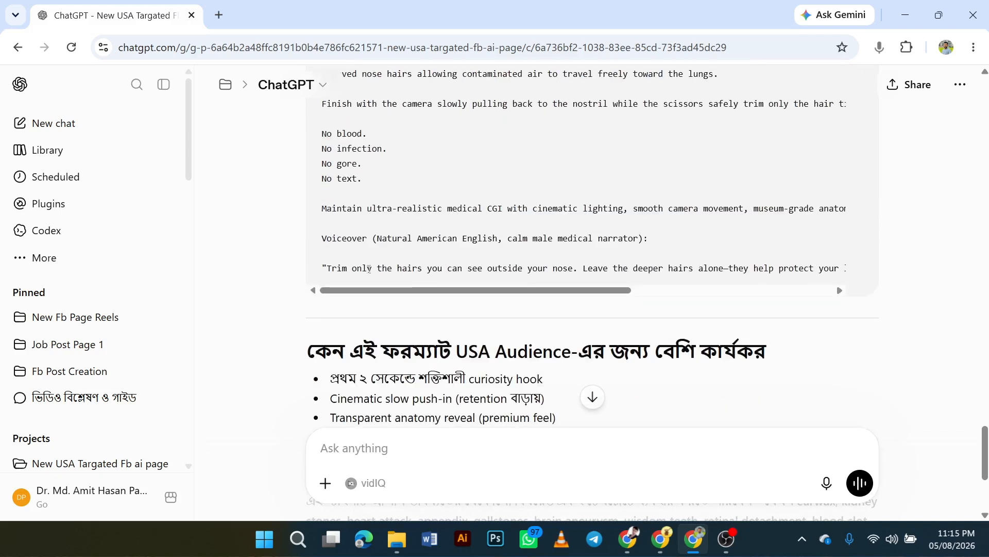
left_click_drag(330, 268, 487, 269)
scroll(478, 248, "up", 2)
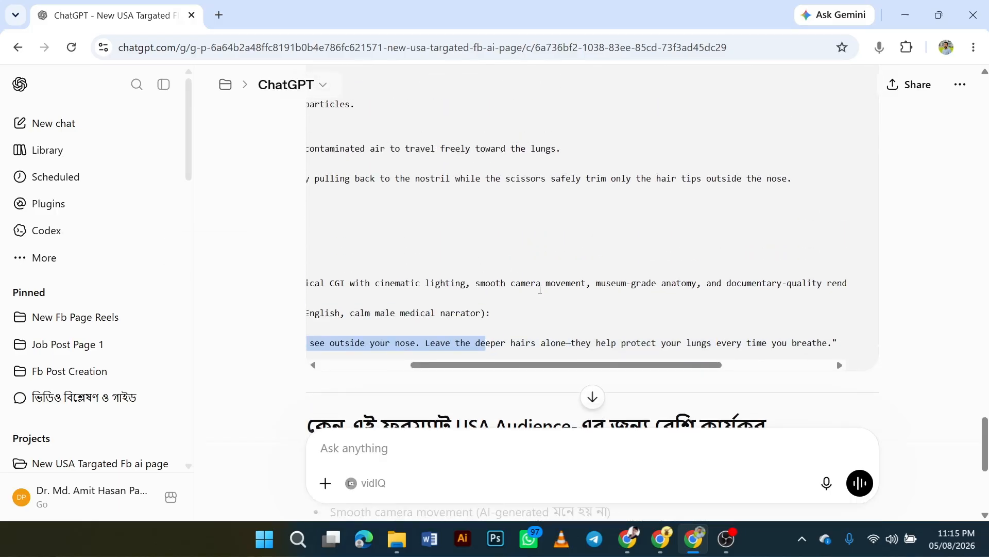
scroll(574, 358, "left", 3)
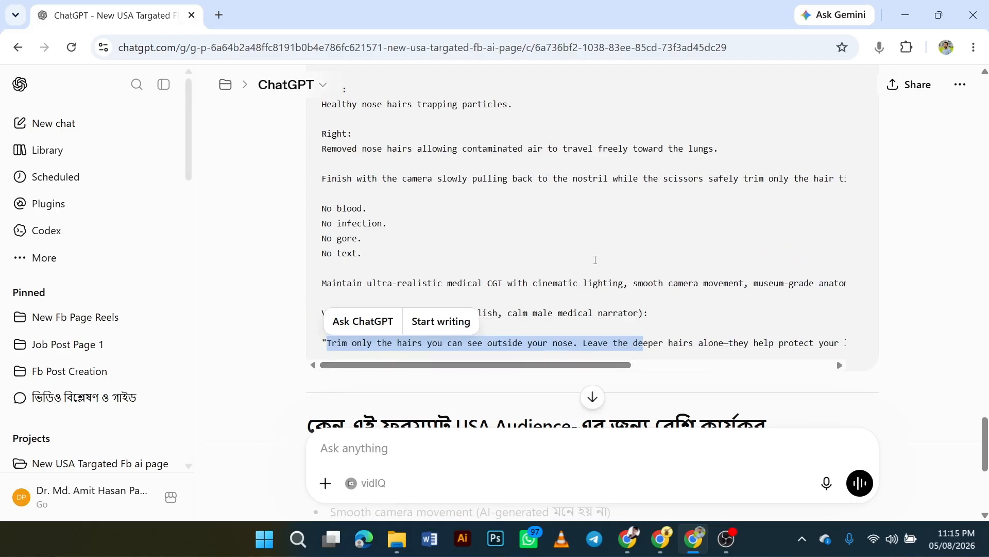
left_click(638, 240)
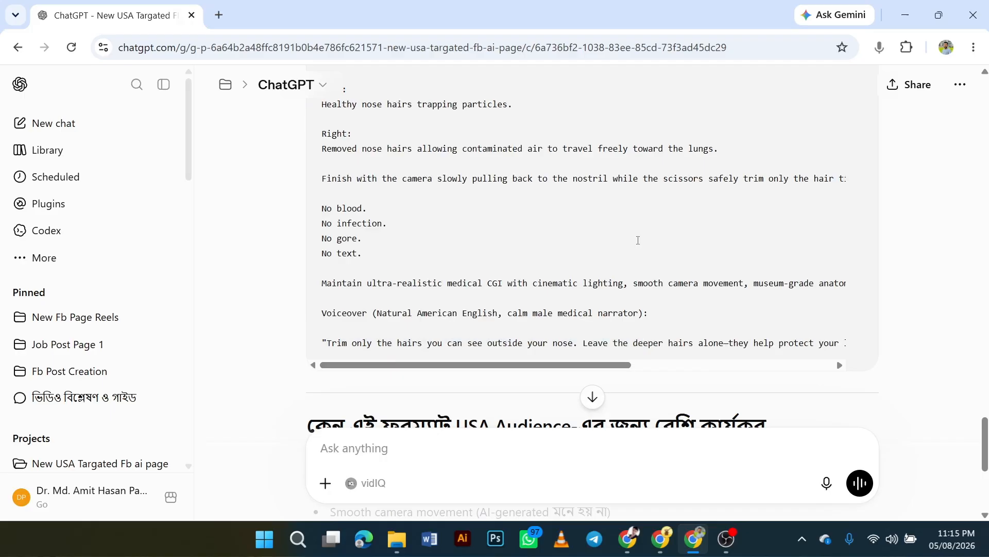
Review both video prompts again, along with the closing notes on why the format suits a USA audience.
scroll(638, 240, "up", 4)
scroll(640, 237, "down", 8)
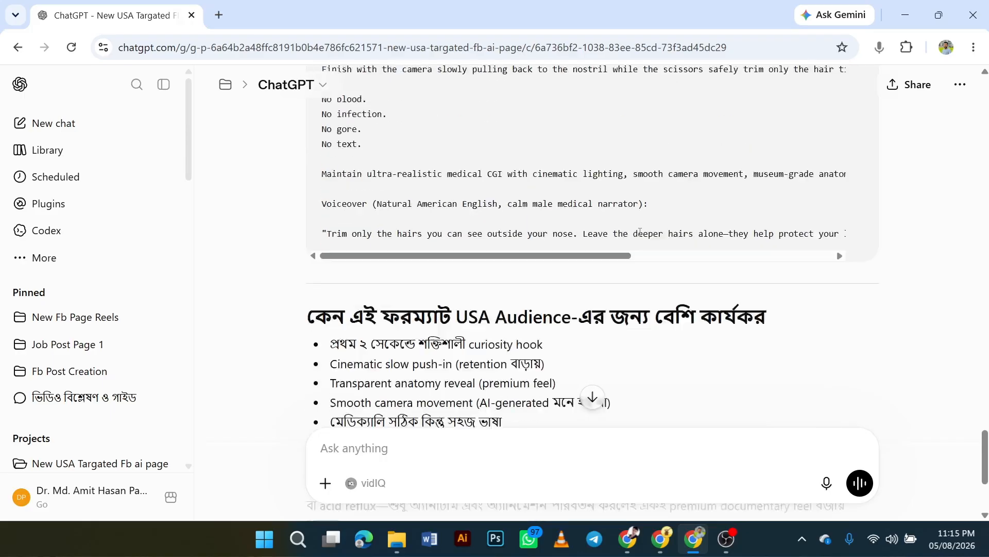
scroll(640, 233, "up", 15)
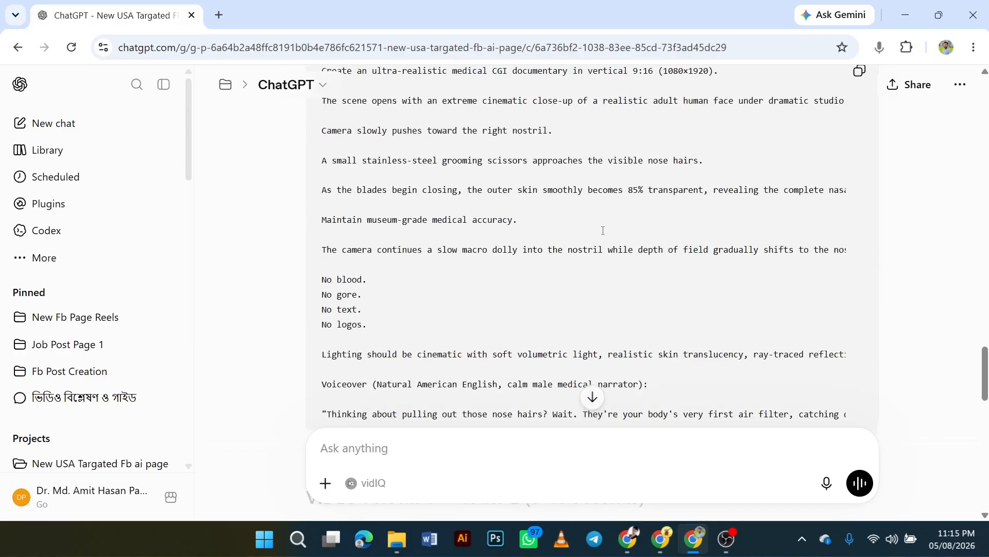
scroll(626, 215, "up", 4)
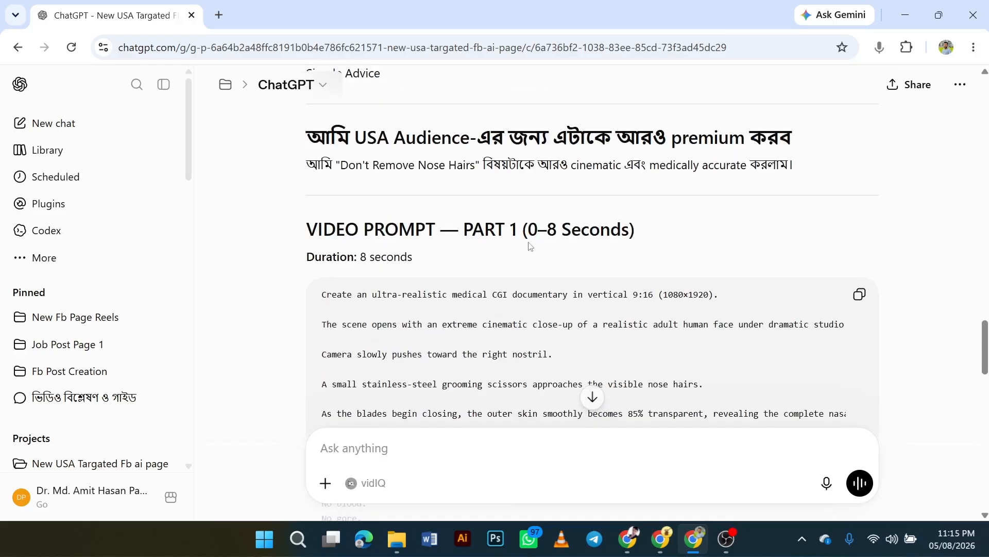
scroll(479, 238, "down", 3)
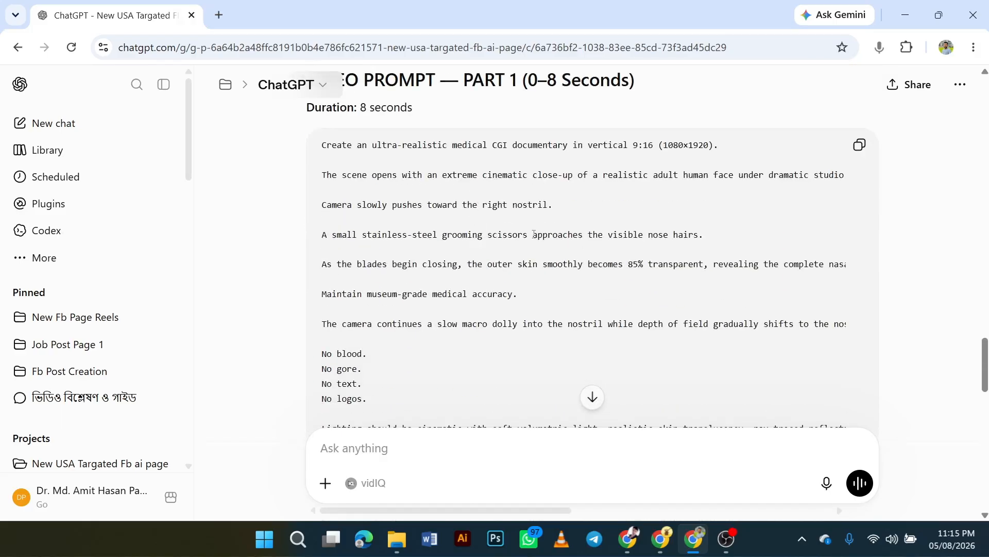
scroll(534, 235, "down", 7)
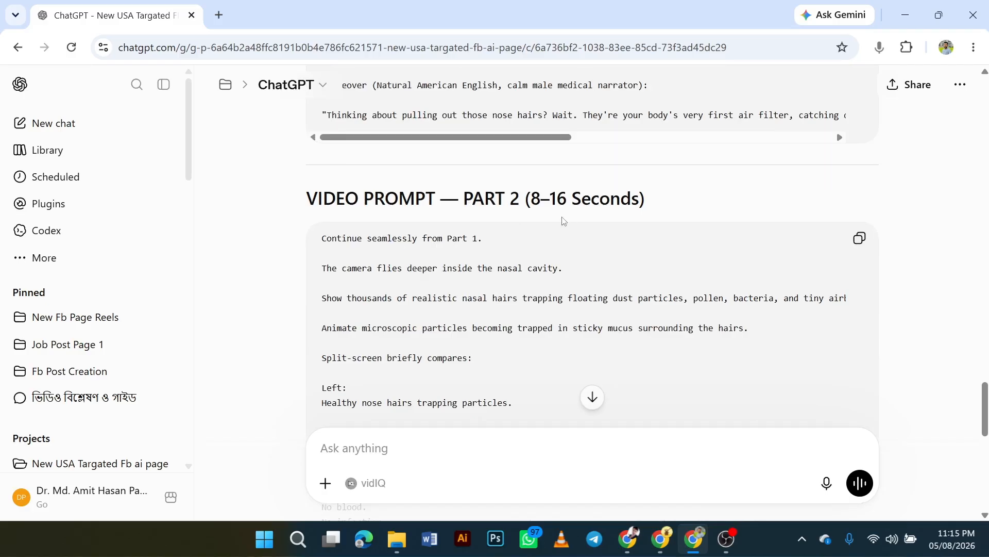
scroll(563, 230, "down", 9)
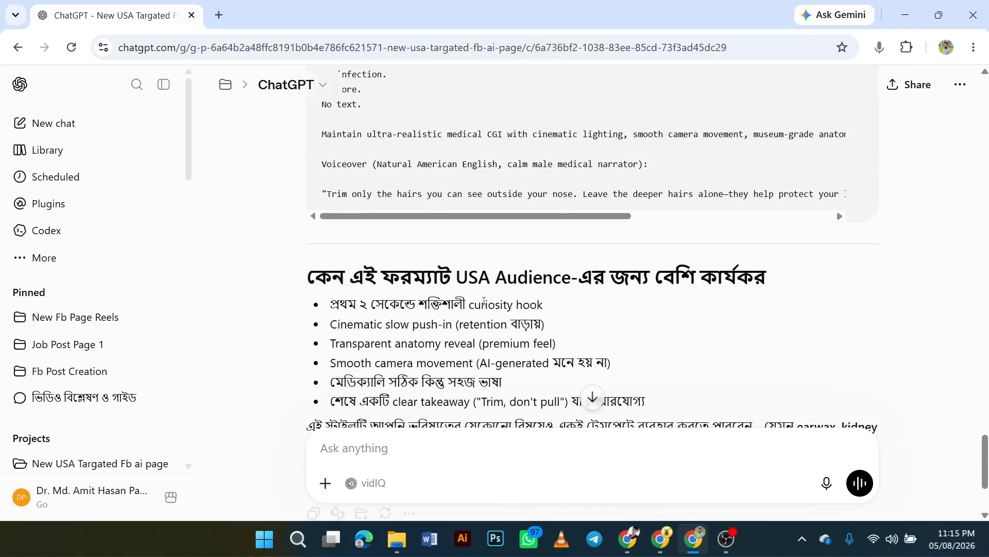
scroll(484, 302, "down", 3)
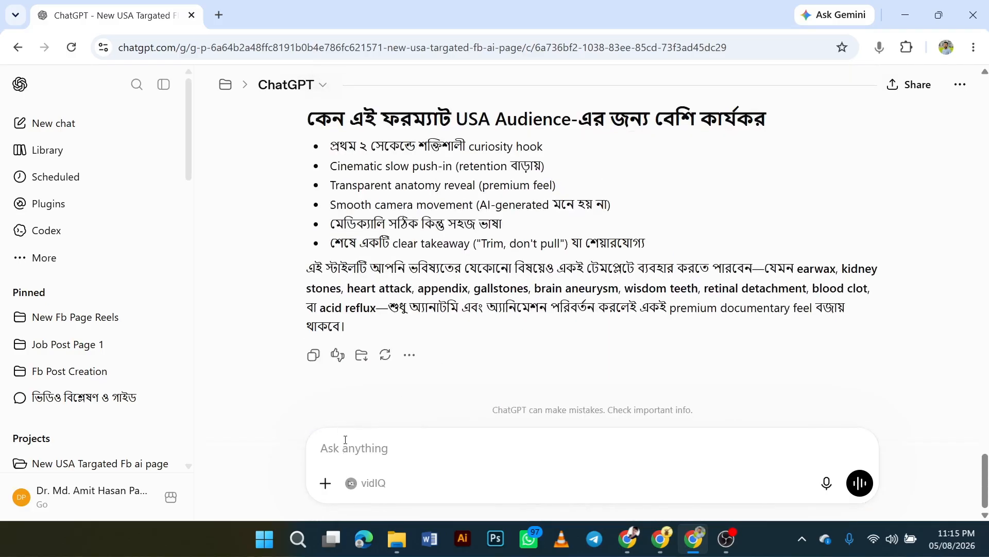
Ask for two reference image prompts for the video by sending "video ar jonno 2ta ref image promtp dao".
type("2")
key("BackSpace")
type("viceo")
key("BackSpace")
key("BackSpace")
key("BackSpace")
key("BackSpace")
type("ideo ar jonno 2ta ref")
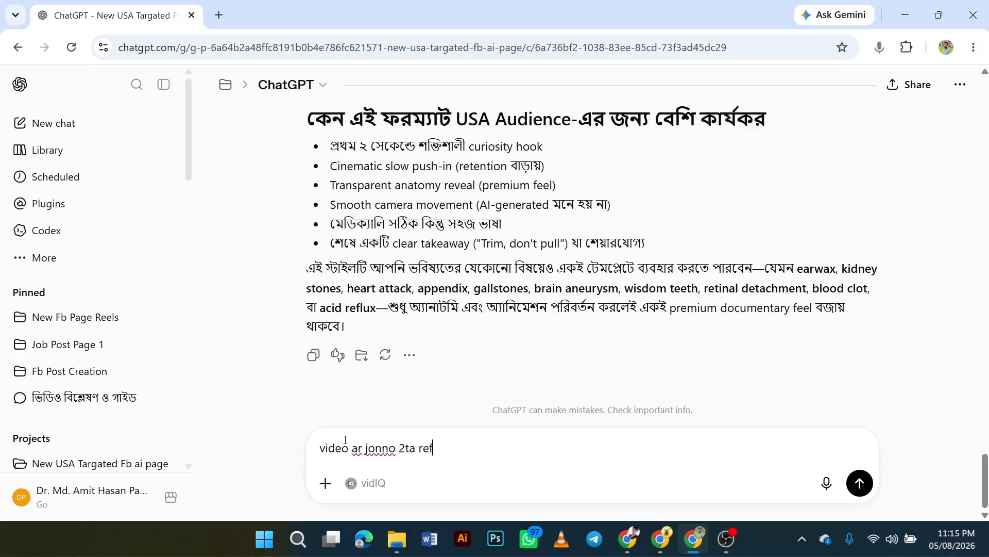
type(" image promtp dao")
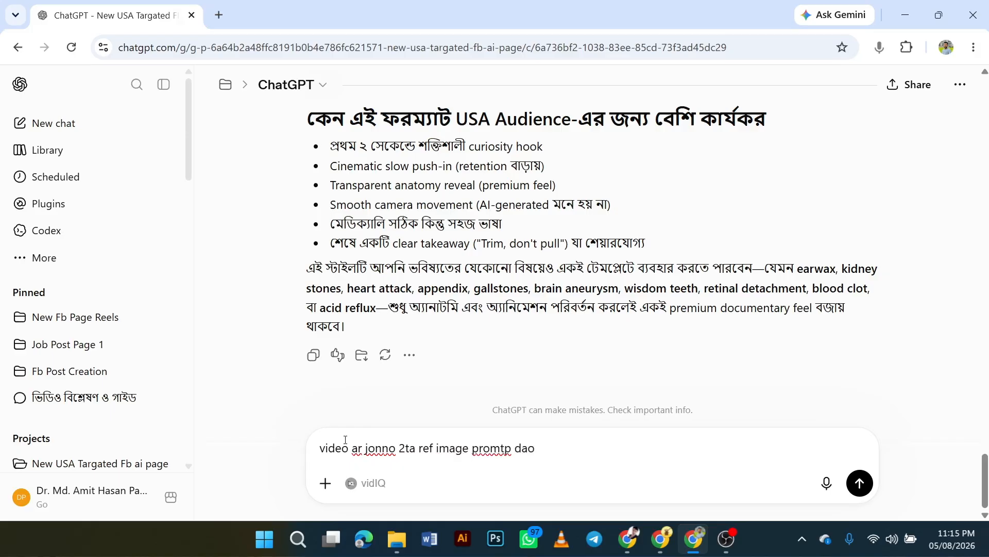
key("Return")
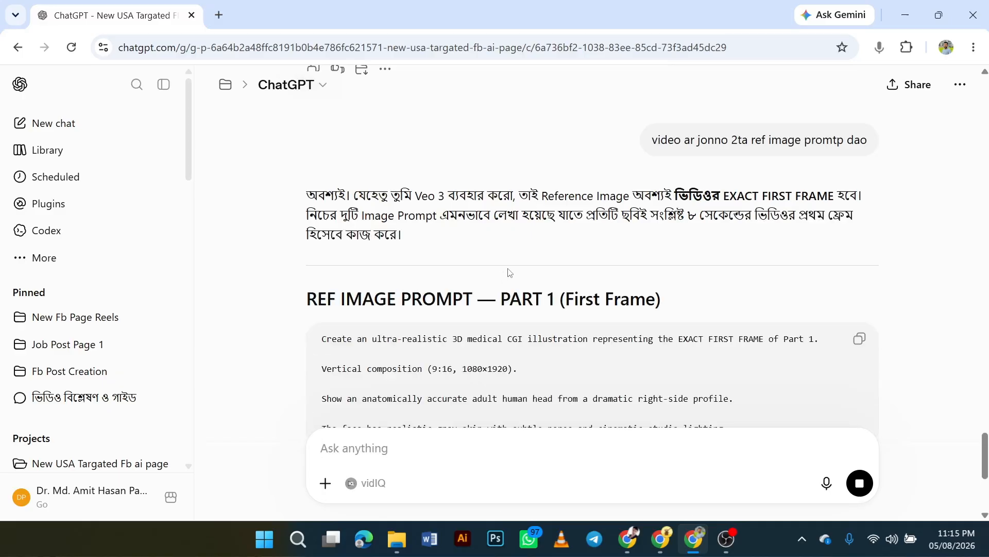
Look over the Part 1 (First Frame) reference image prompt in the reply and copy it.
scroll(508, 272, "down", 3)
scroll(592, 232, "down", 6)
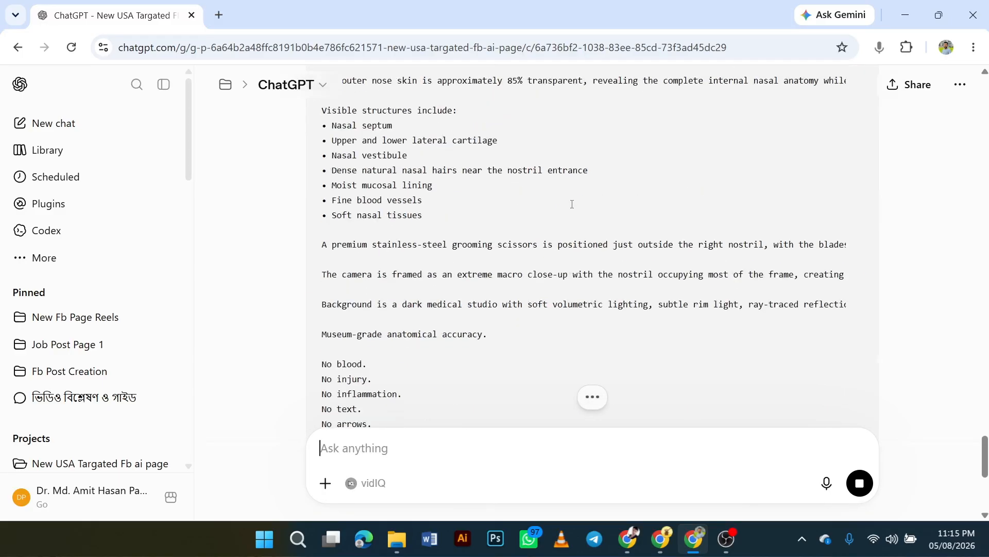
scroll(614, 226, "up", 5)
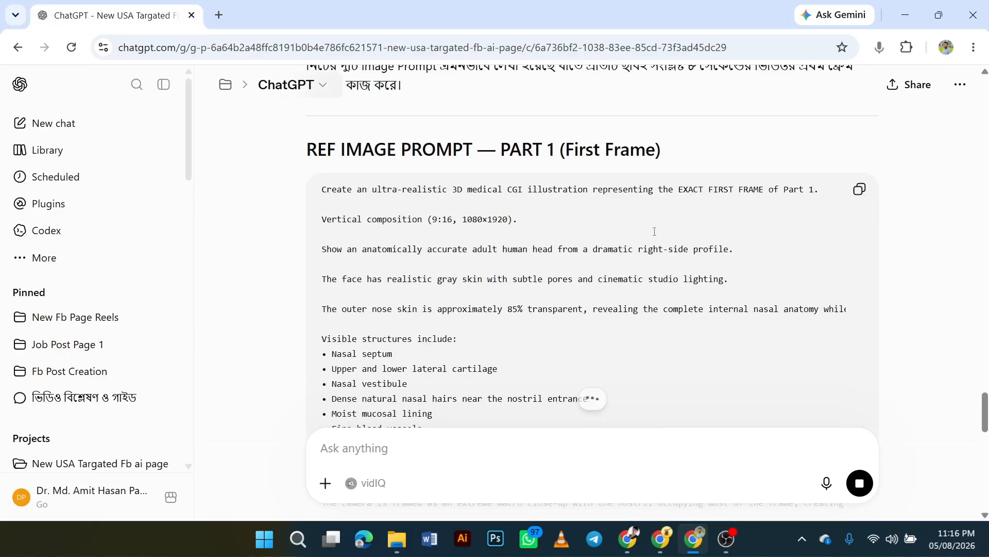
left_click(856, 198)
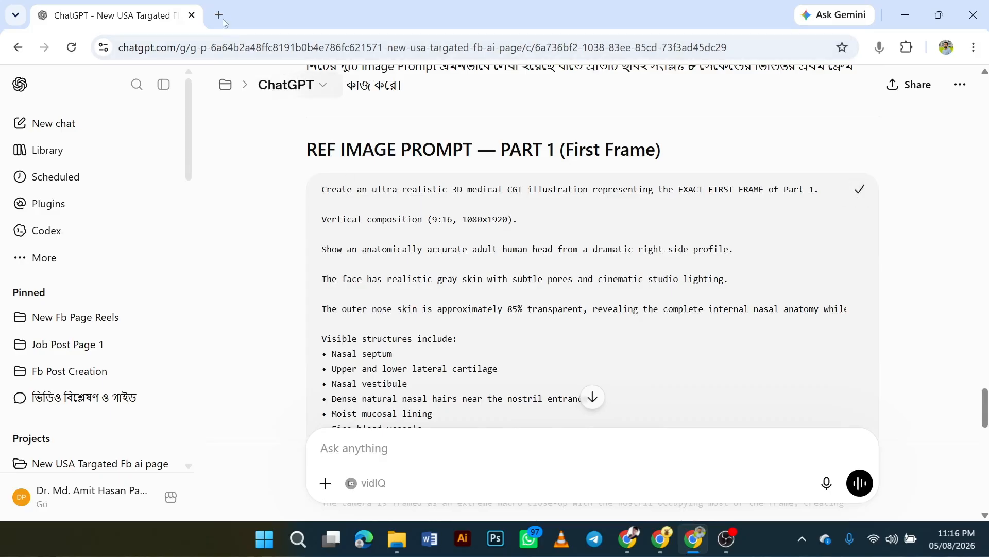
Open a new chat in a separate browser tab and switch to it.
right_click(72, 127)
left_click(126, 143)
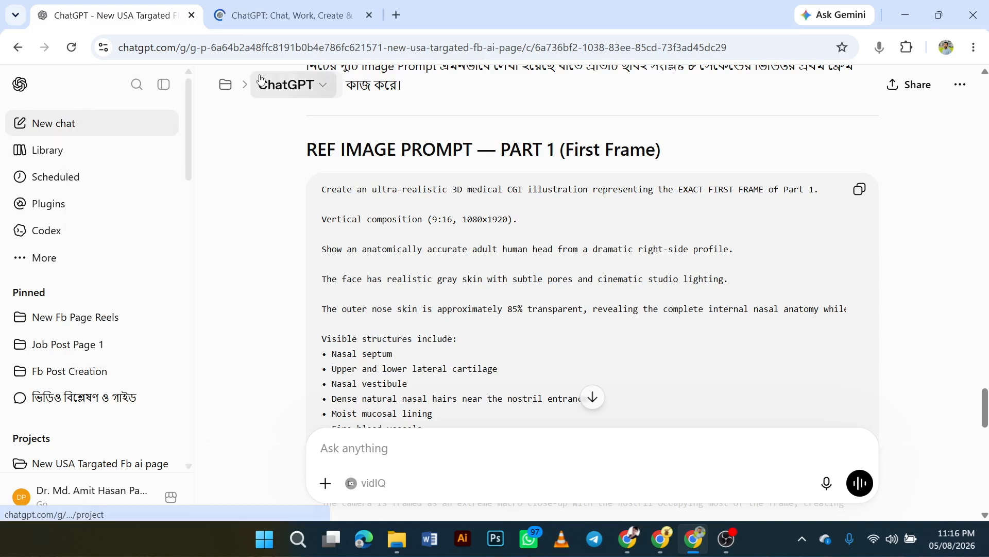
left_click(282, 15)
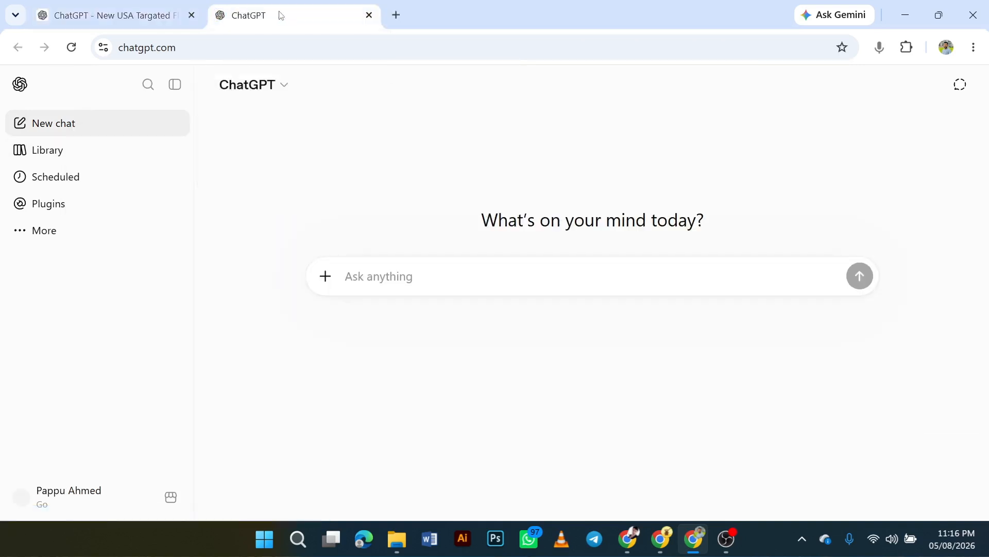
left_click(120, 20)
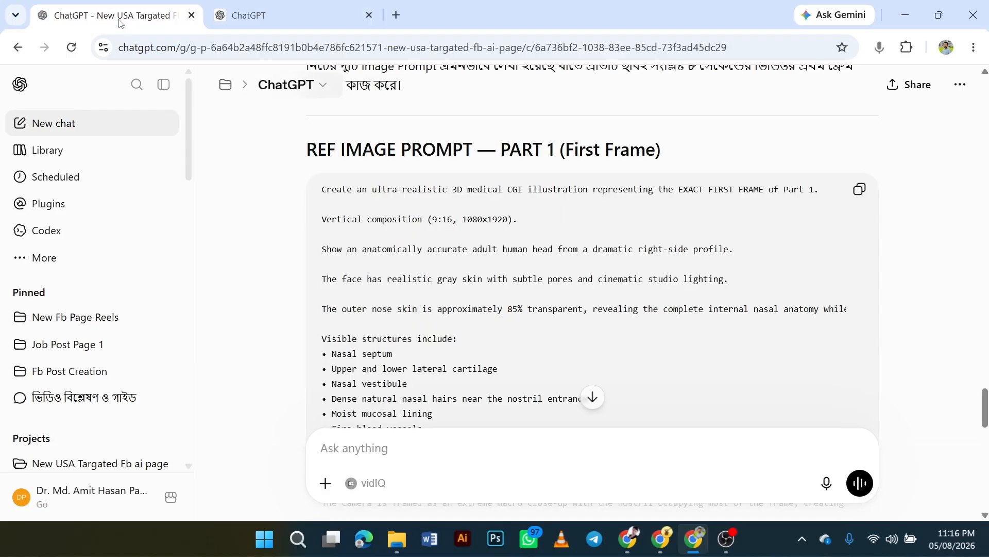
left_click(267, 15)
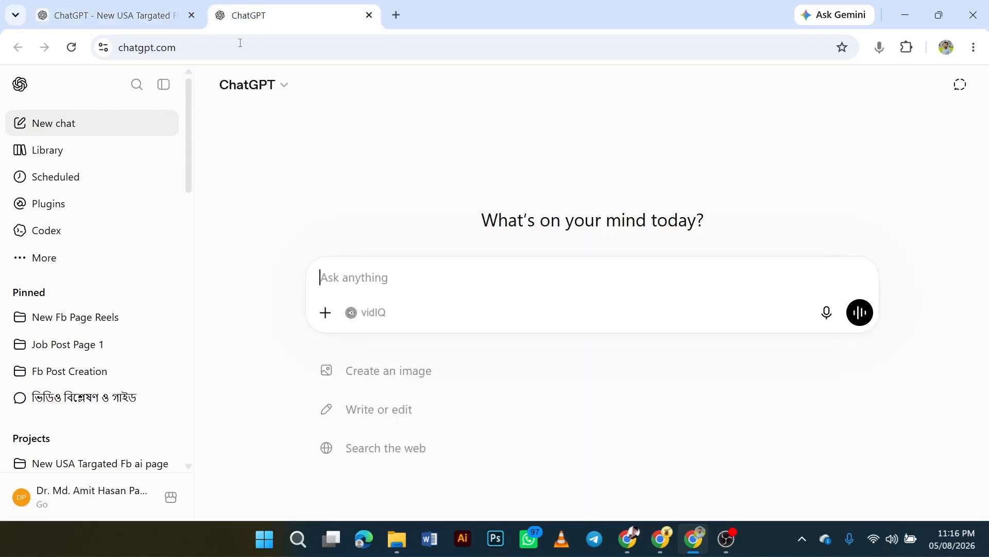
Paste the Part 1 reference image prompt into the new chat, check its text and 9:16, 1080×1920 format, and send it.
left_click(359, 273)
key("ctrl+v")
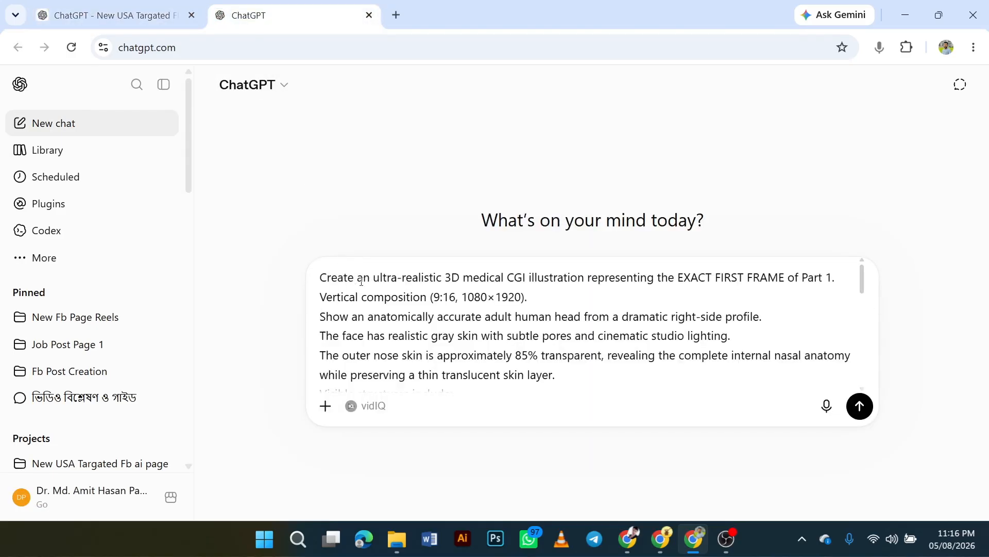
scroll(517, 318, "down", 5)
scroll(587, 345, "up", 5)
left_click_drag(528, 297, 453, 297)
left_click(536, 311)
left_click(860, 406)
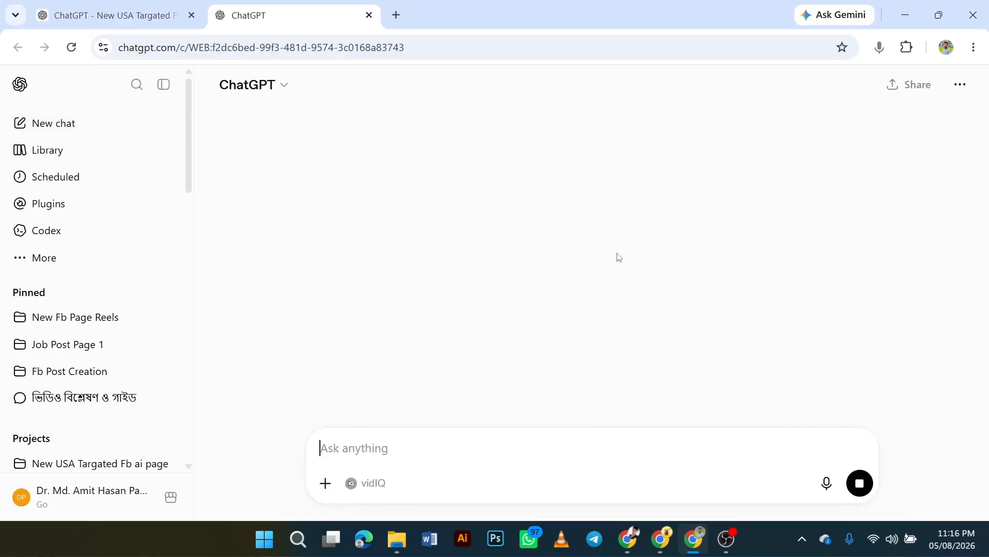
Go back to the project chat and copy the REF IMAGE PROMPT — PART 2 (First Frame) text.
left_click(121, 17)
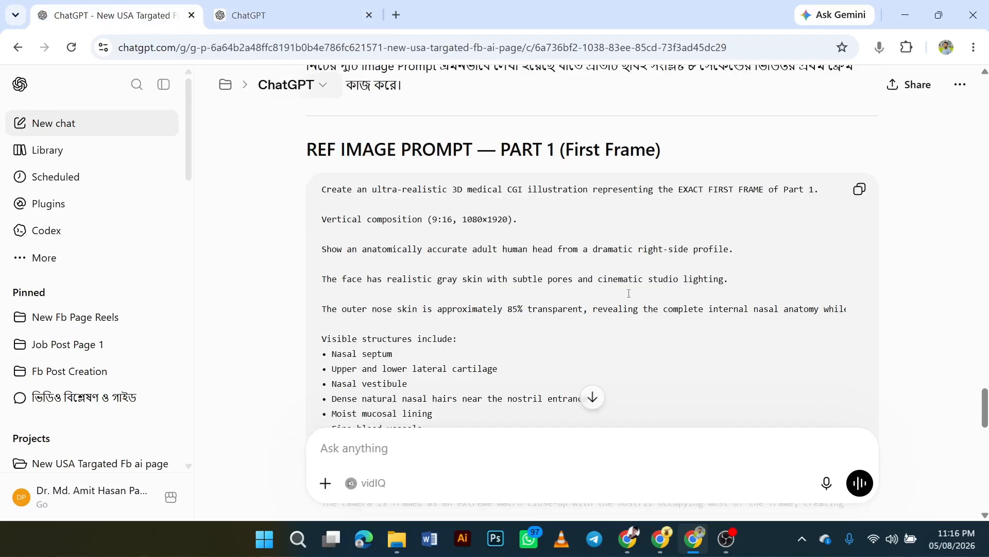
scroll(654, 290, "down", 5)
scroll(654, 290, "down", 3)
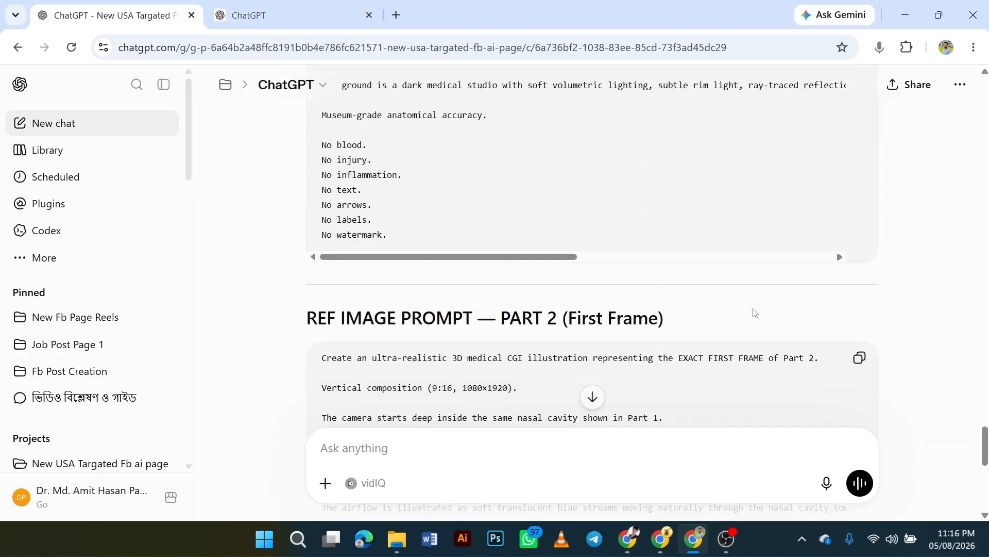
left_click(858, 359)
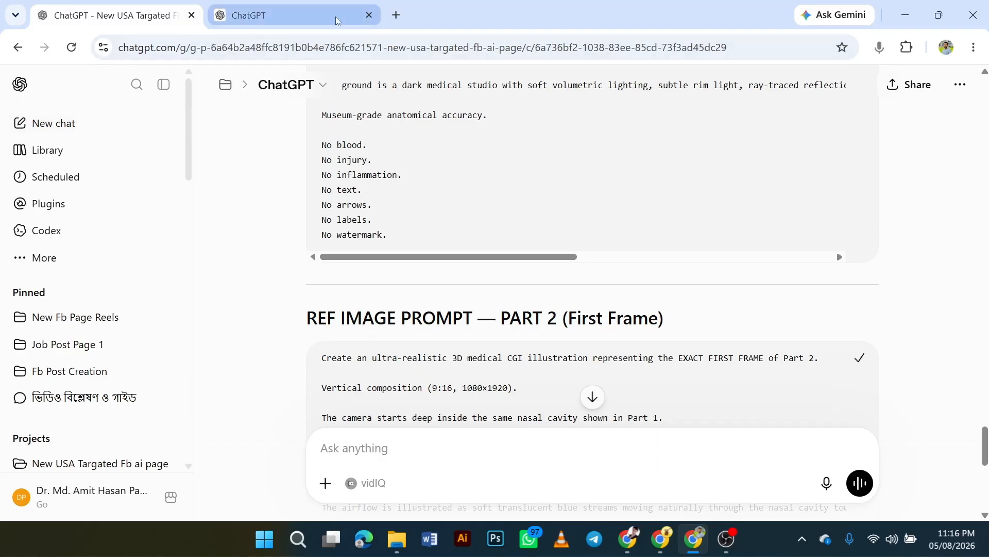
Expand the sent Part 1 image prompt and compare it with the original in the project chat before returning to the image chat.
left_click(727, 538)
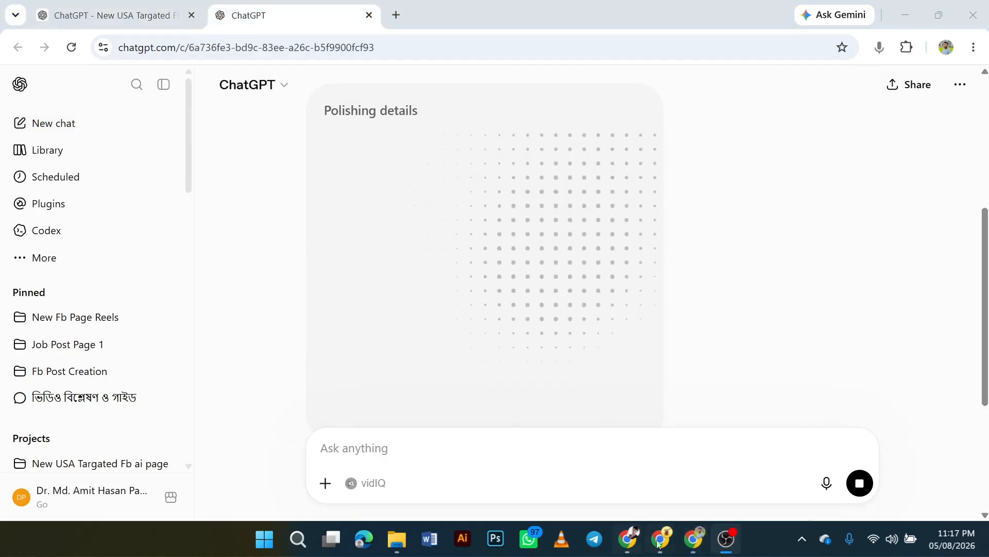
left_click(694, 540)
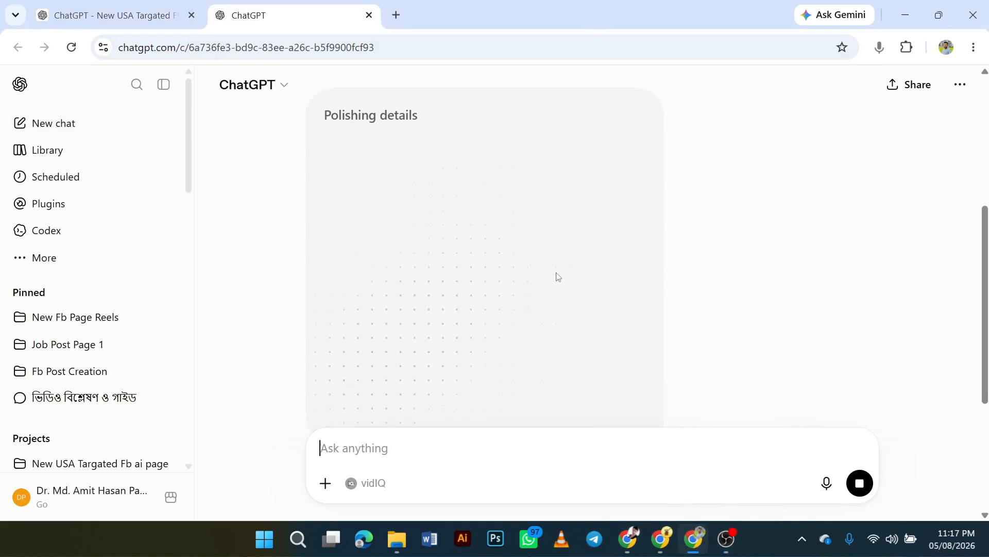
scroll(556, 276, "up", 6)
scroll(551, 225, "down", 3)
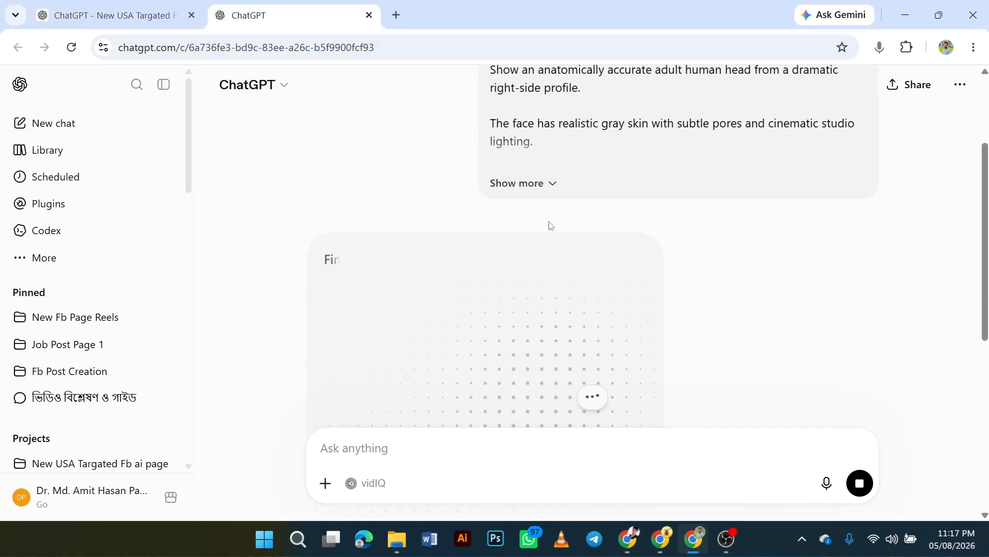
left_click(548, 186)
scroll(593, 206, "up", 3)
scroll(646, 214, "down", 3)
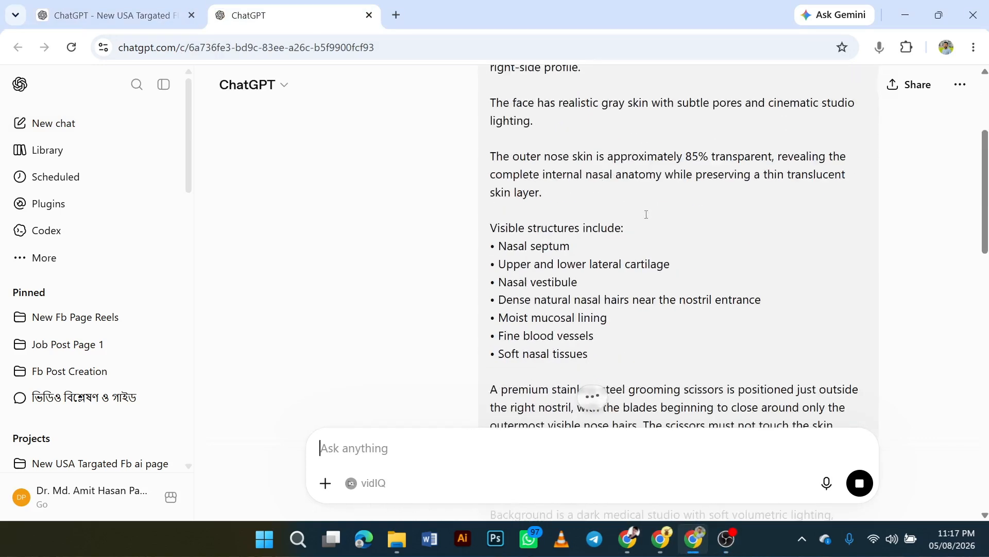
scroll(646, 214, "down", 4)
key("ctrl+Tab")
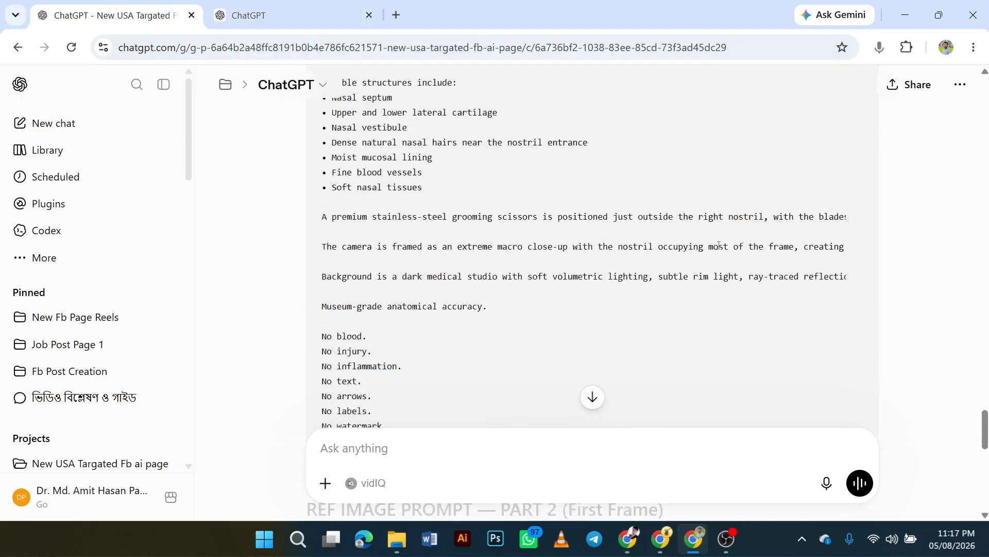
scroll(718, 246, "up", 6)
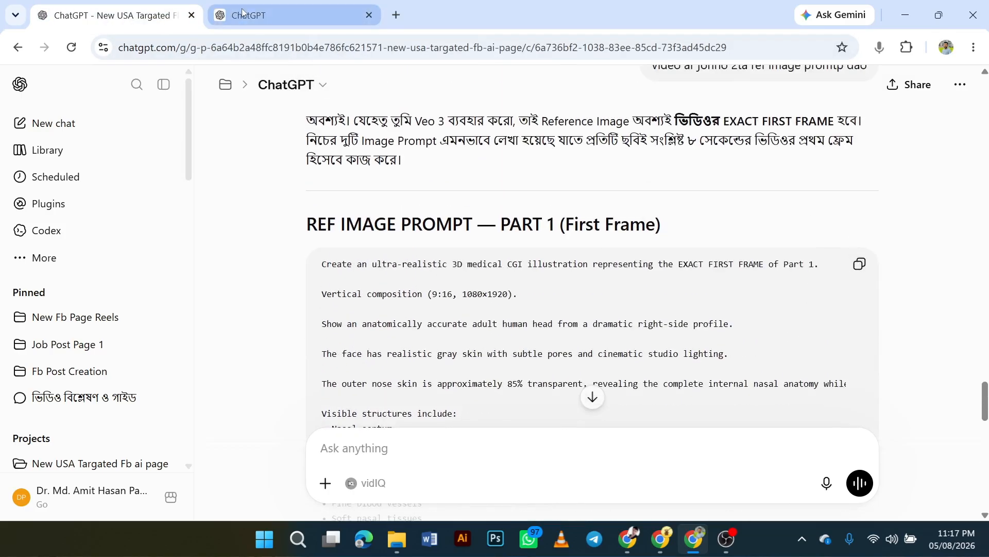
left_click(242, 12)
scroll(729, 265, "down", 6)
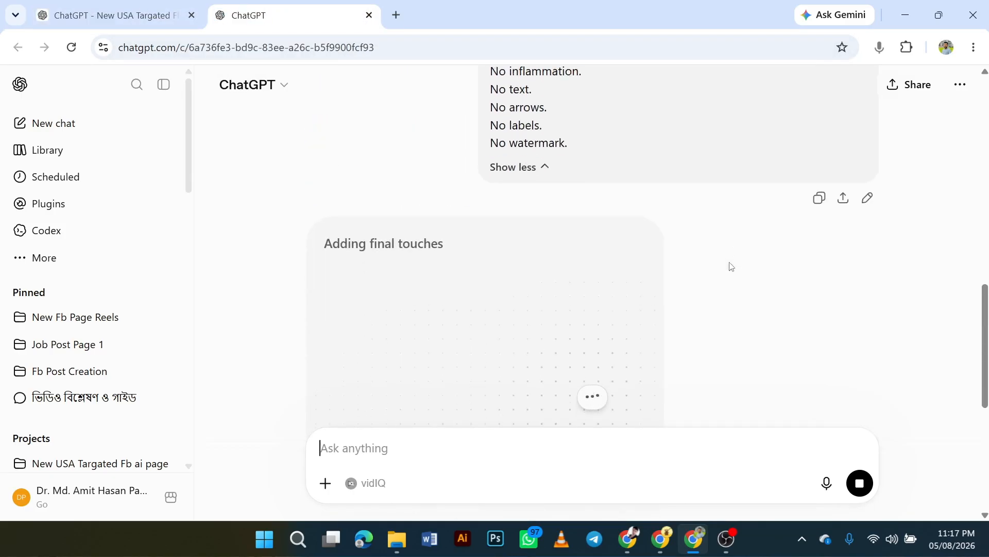
scroll(730, 266, "down", 3)
scroll(730, 265, "up", 3)
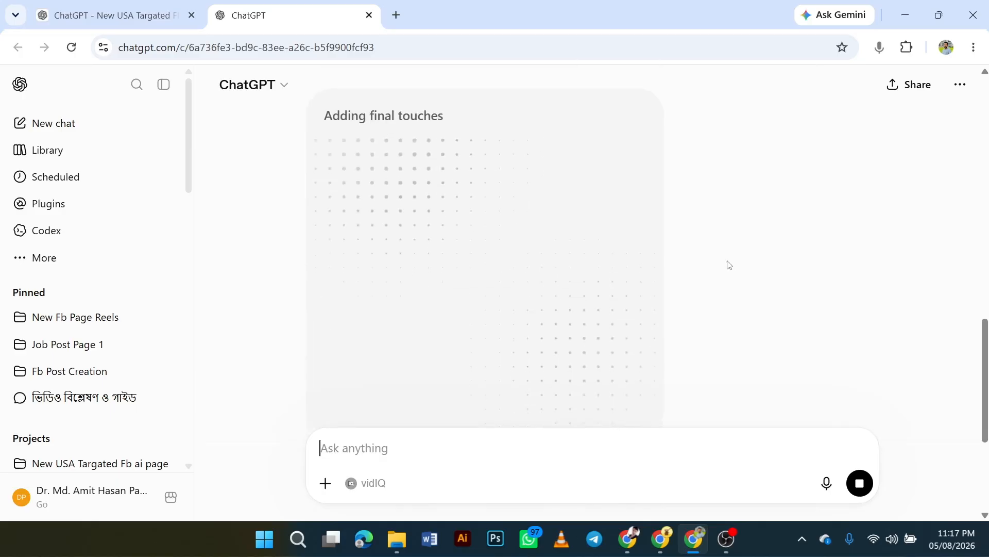
scroll(729, 265, "up", 2)
scroll(729, 265, "down", 3)
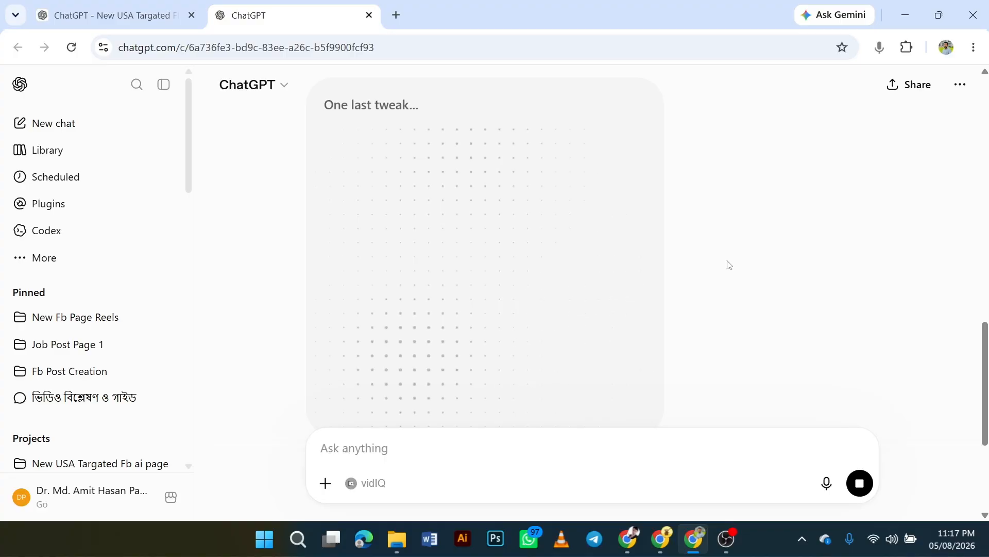
left_click(706, 463)
left_click(728, 538)
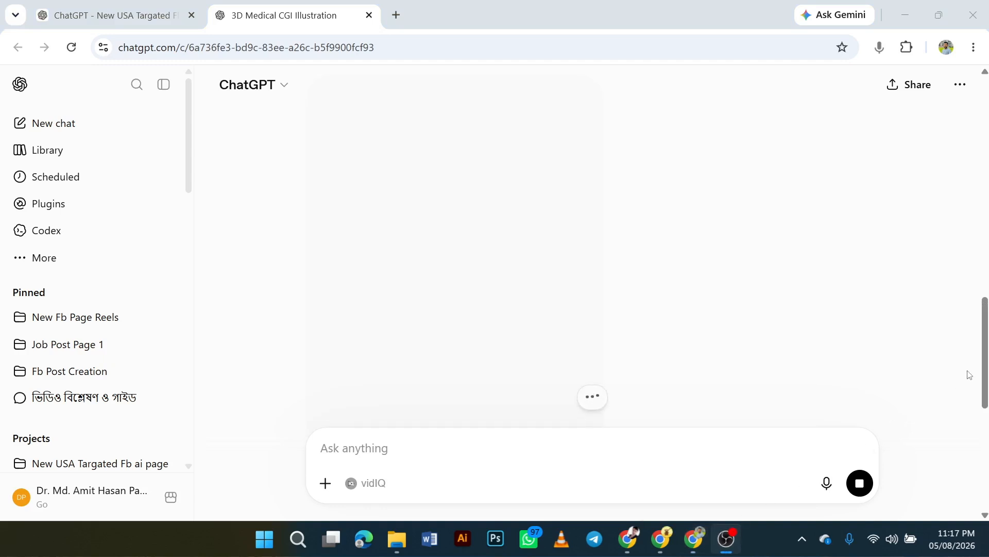
Examine the generated Part 1 first-frame image of the nose anatomy and scissors over its full height.
left_click(693, 539)
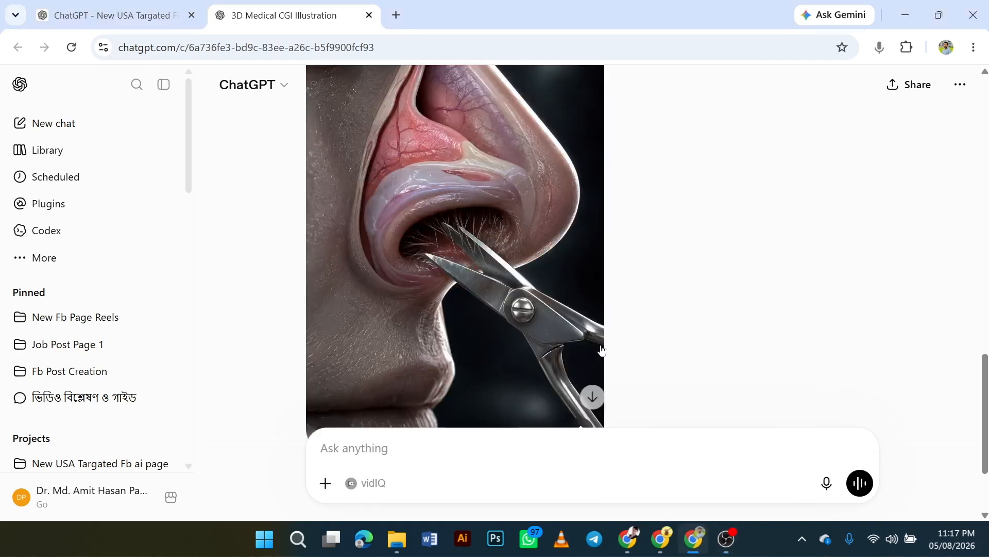
scroll(696, 320, "down", 3)
scroll(698, 320, "up", 3)
scroll(697, 320, "up", 3)
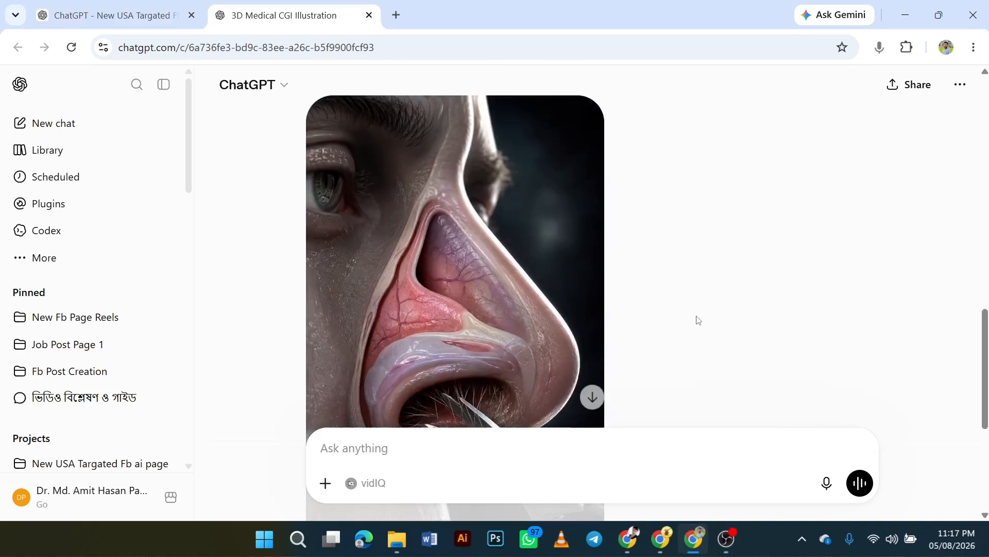
scroll(504, 304, "down", 3)
scroll(504, 303, "down", 3)
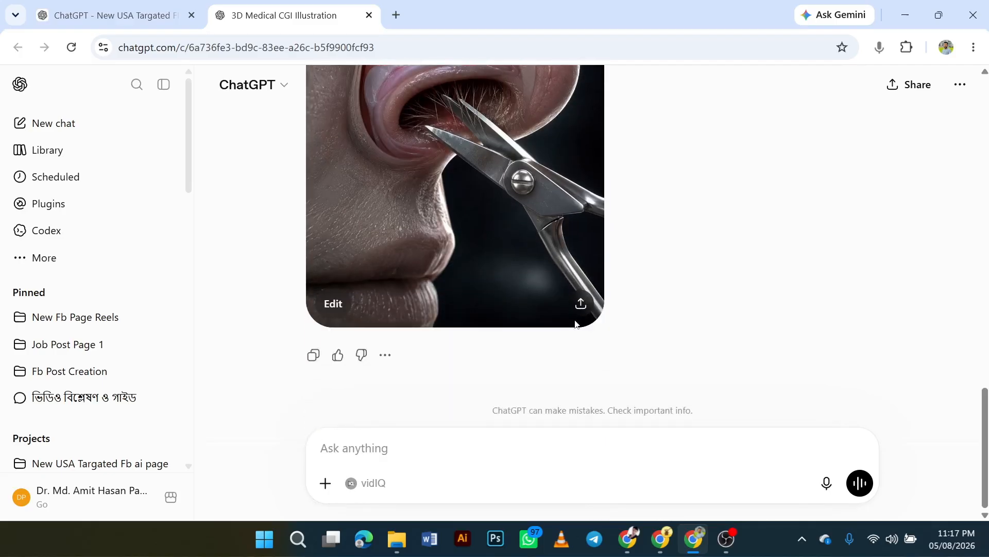
Download the generated Part 1 nose image and submit the copied Part 2 reference image prompt in the same chat.
left_click(582, 303)
left_click(661, 396)
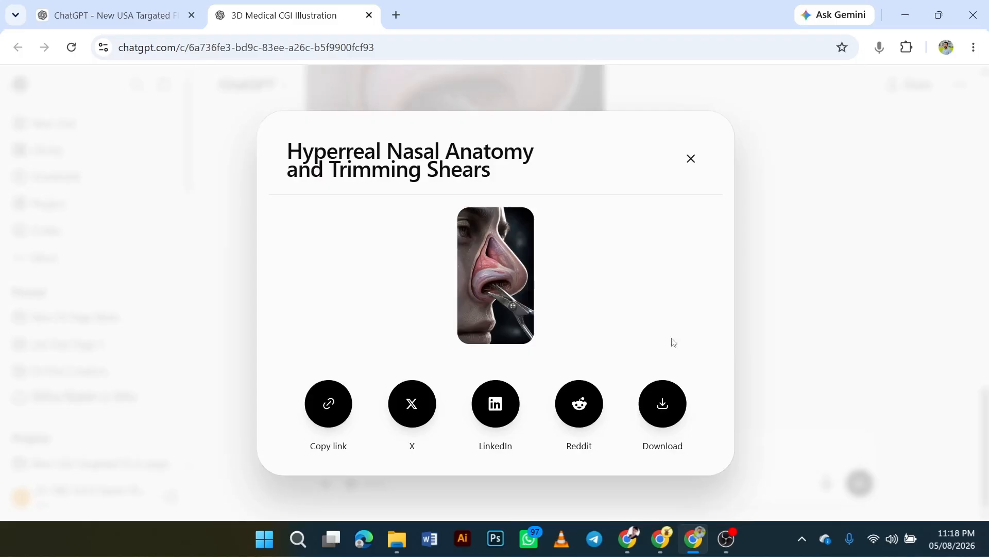
left_click(690, 160)
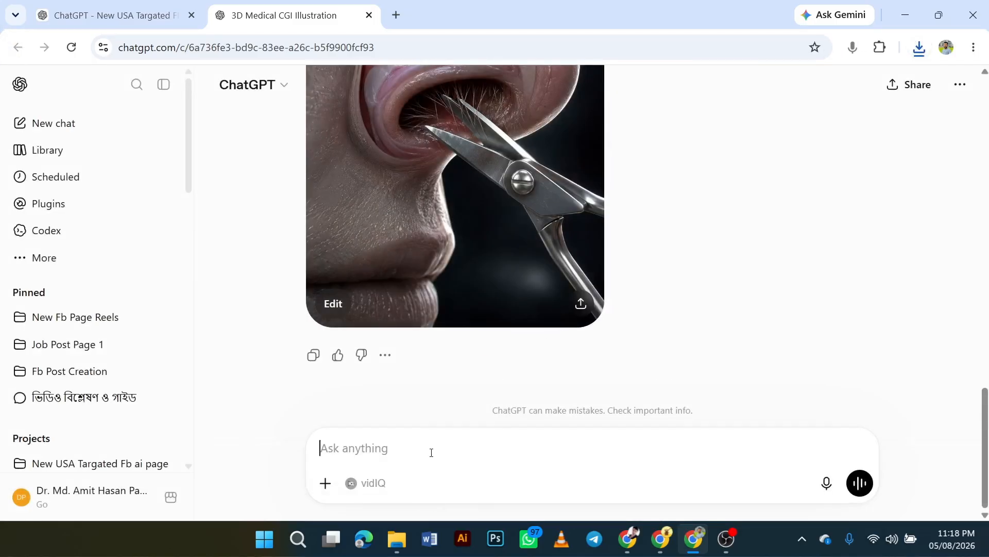
key("ctrl+v")
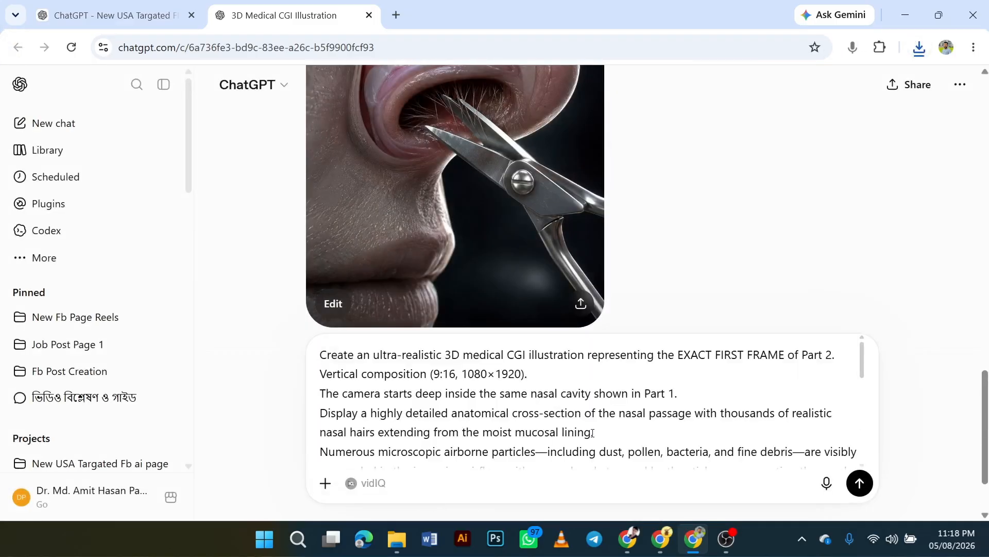
left_click(860, 483)
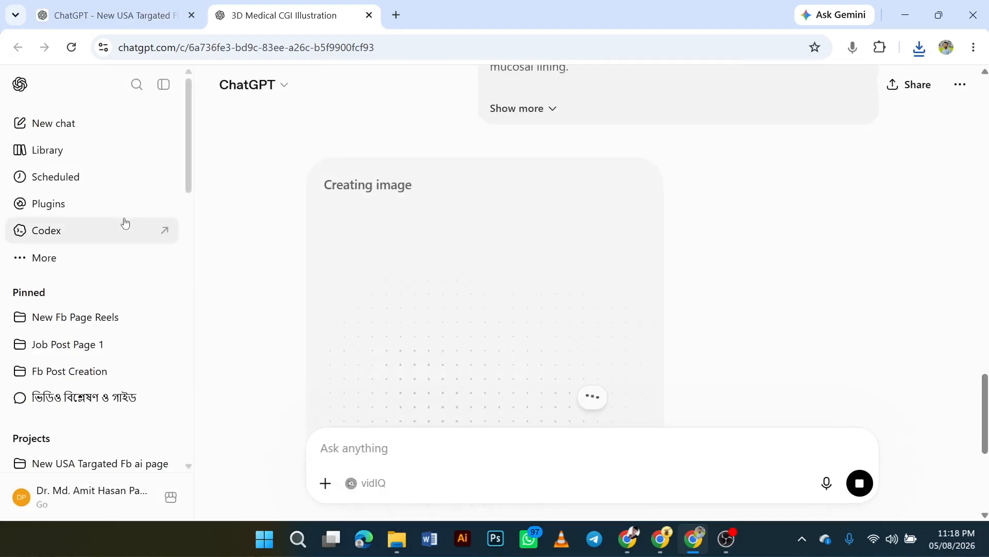
Return to the project chat and copy the VIDEO PROMPT — PART 1 (0–8 Seconds) text.
left_click(136, 18)
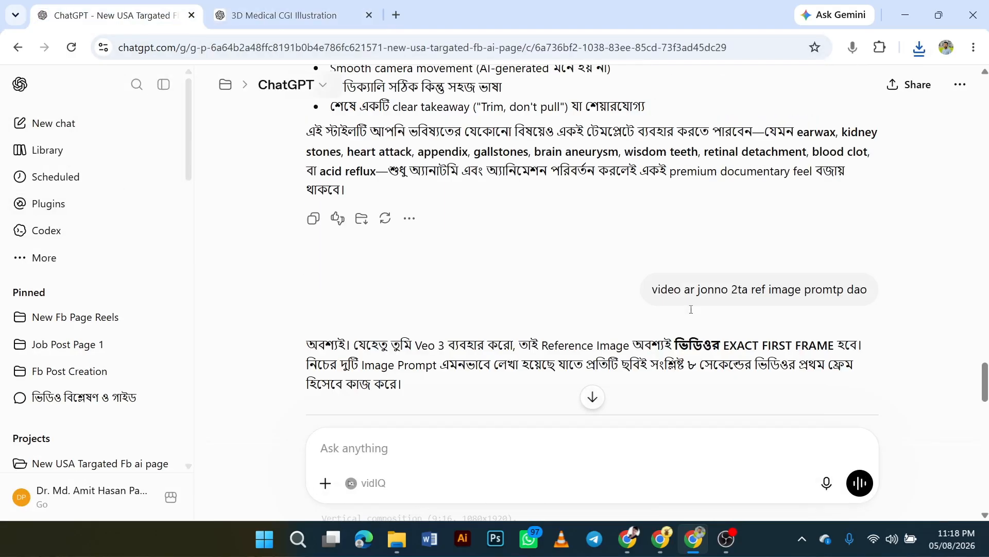
scroll(692, 313, "up", 15)
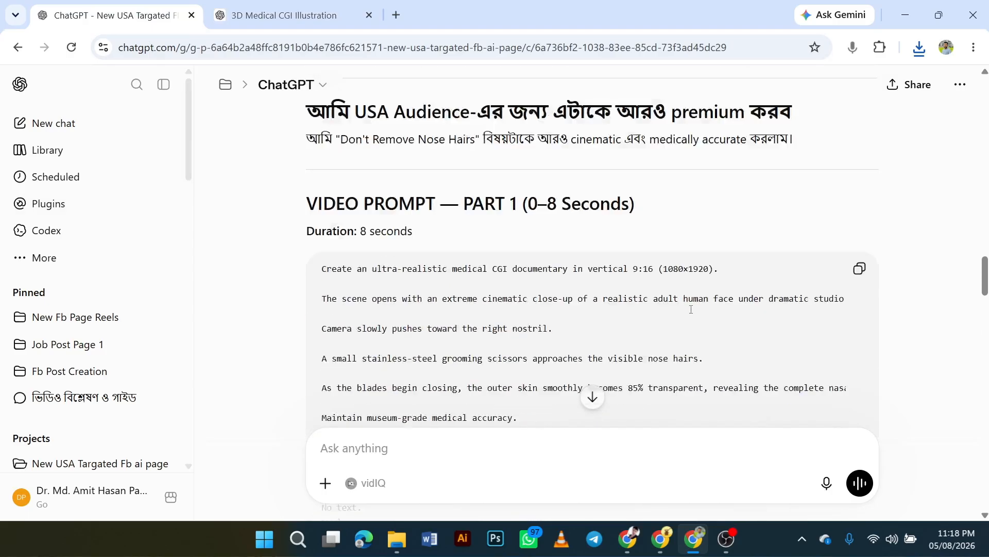
scroll(396, 251, "down", 2)
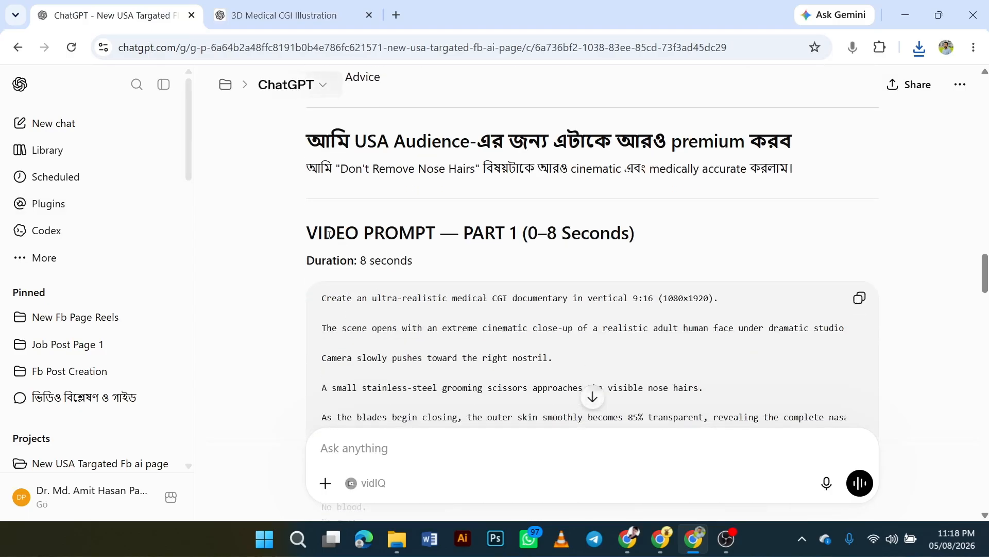
left_click_drag(329, 234, 721, 249)
scroll(721, 249, "down", 2)
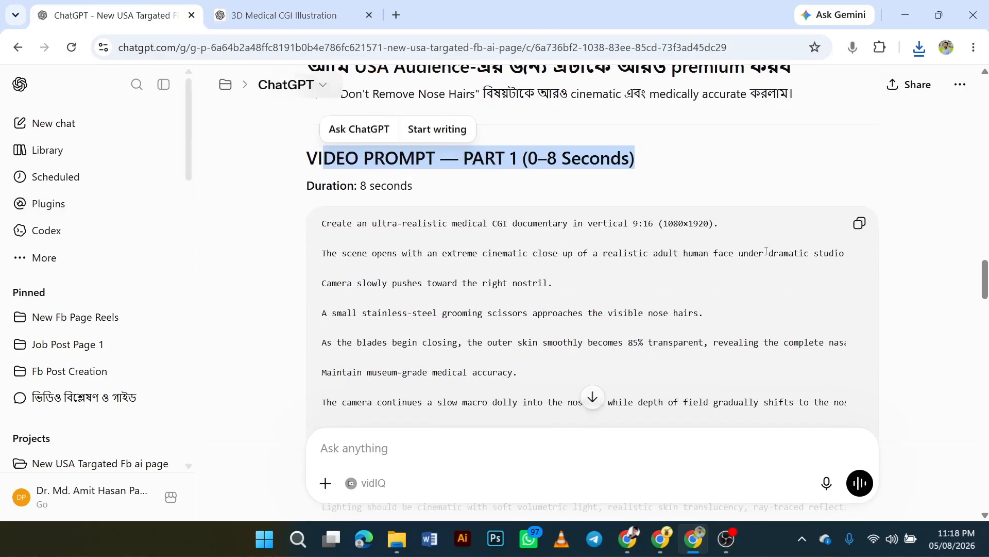
left_click(859, 227)
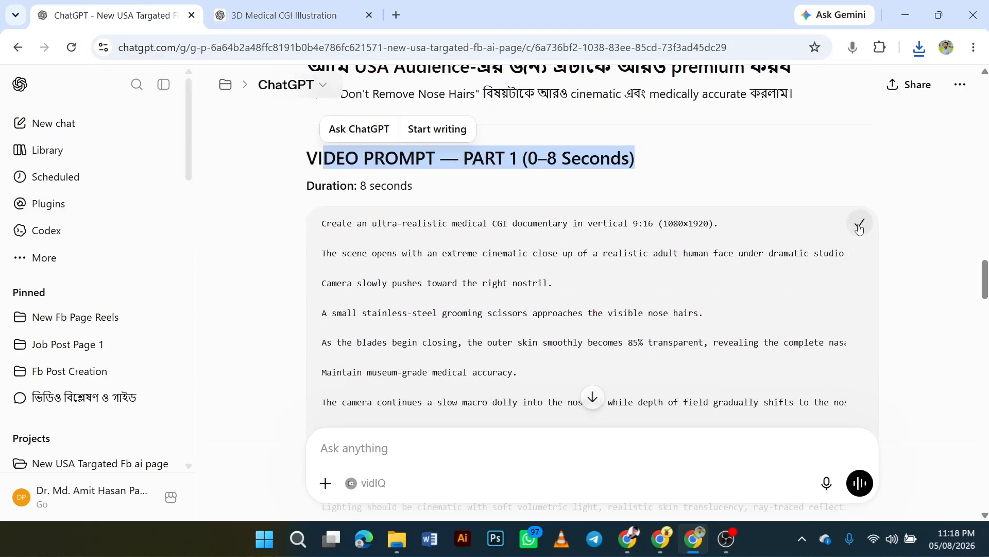
Switch to the other Chrome window, search for "flow ai", open Google Flow and dismiss the daily bonus banner.
left_click(660, 552)
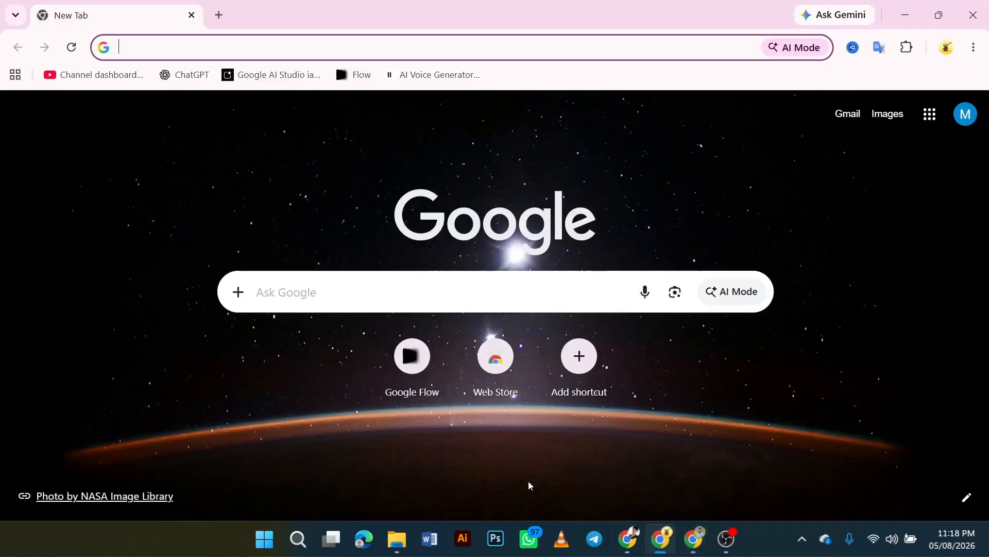
type("flo")
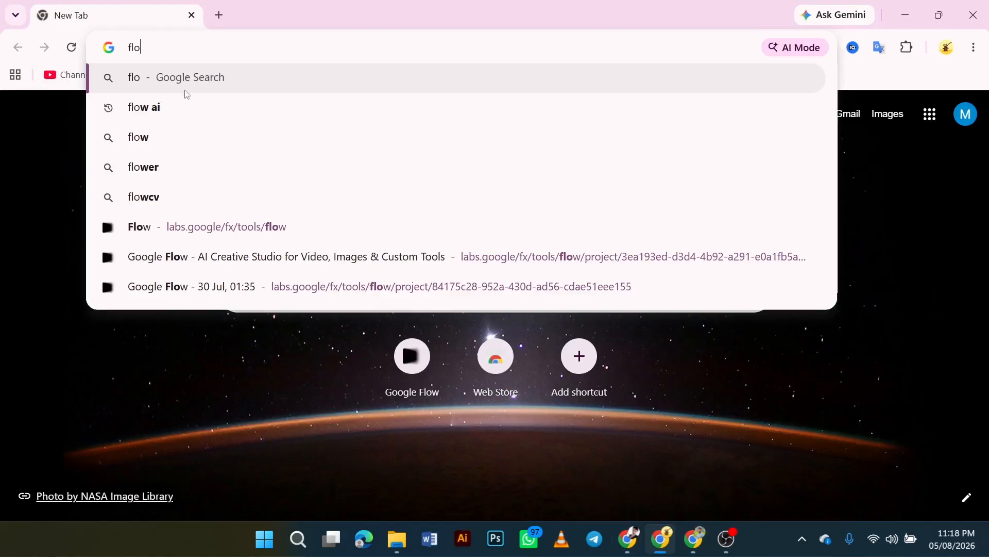
left_click(185, 107)
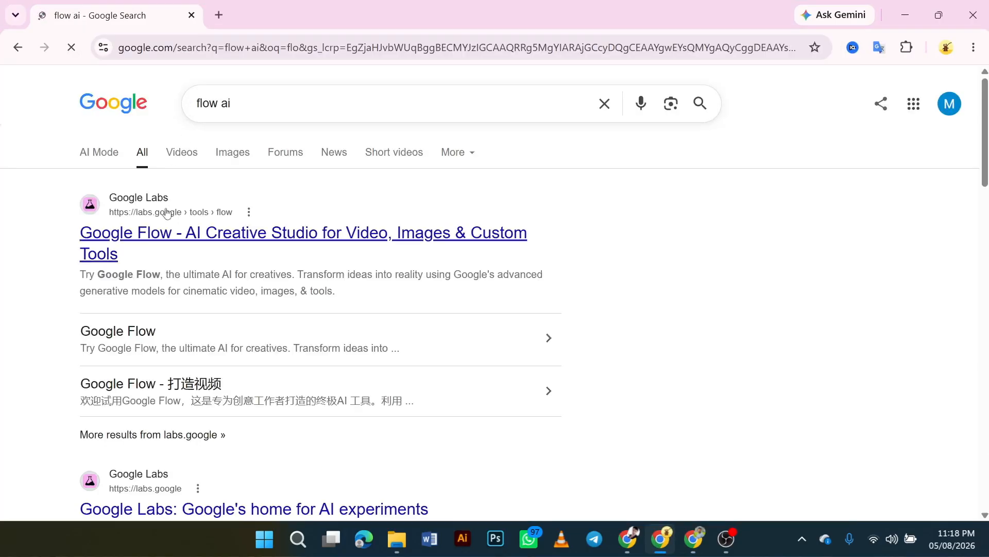
left_click(158, 227)
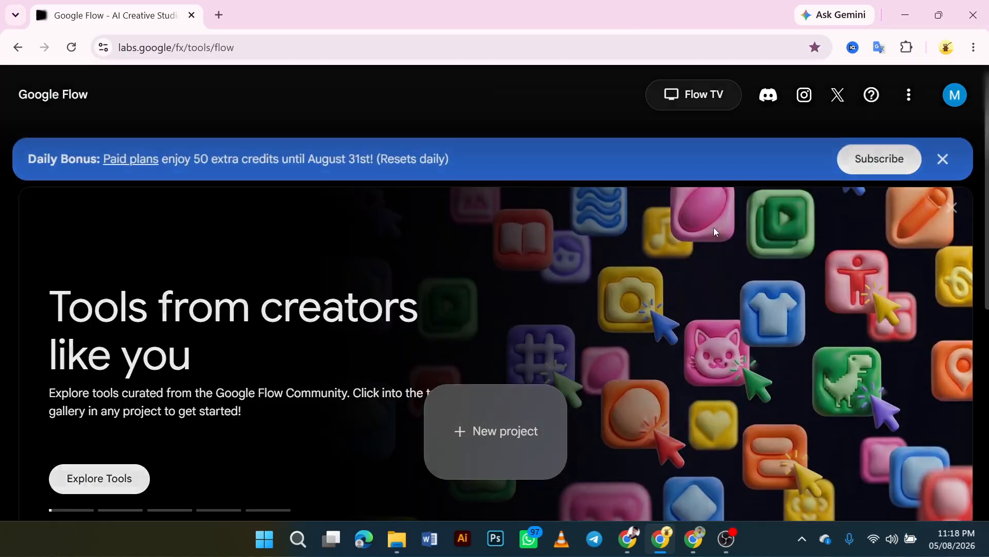
left_click(943, 151)
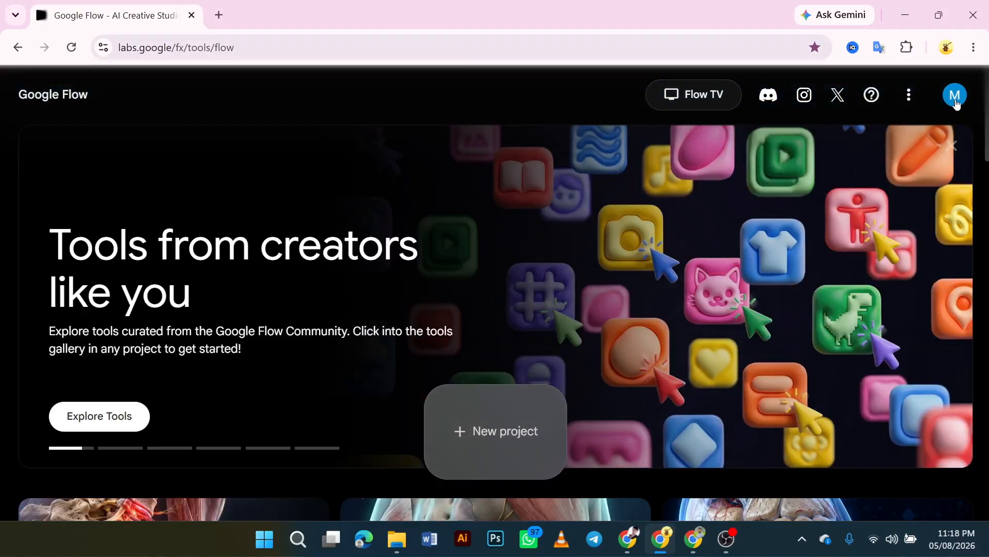
Check the account's available Flow credits and create a new project.
left_click(955, 96)
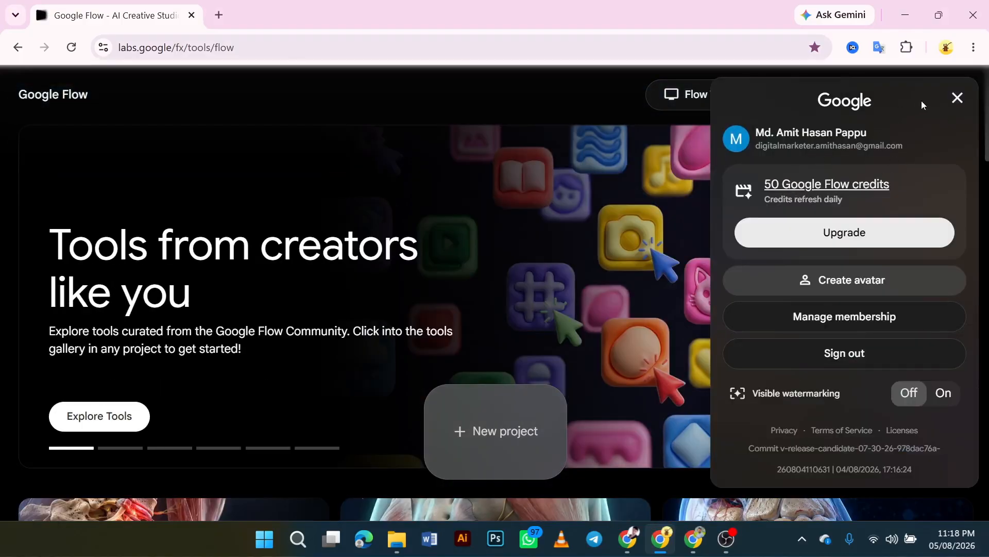
left_click(957, 98)
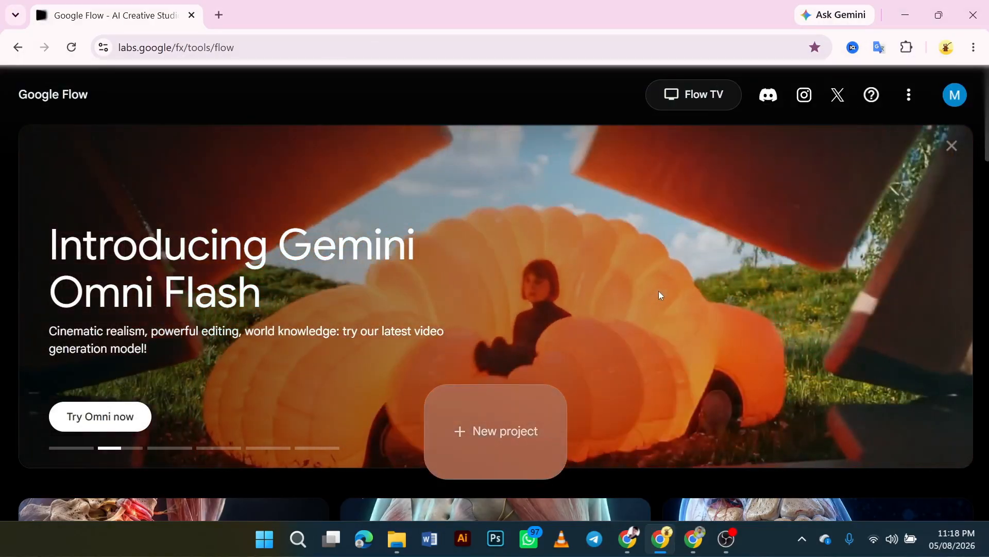
scroll(659, 295, "down", 3)
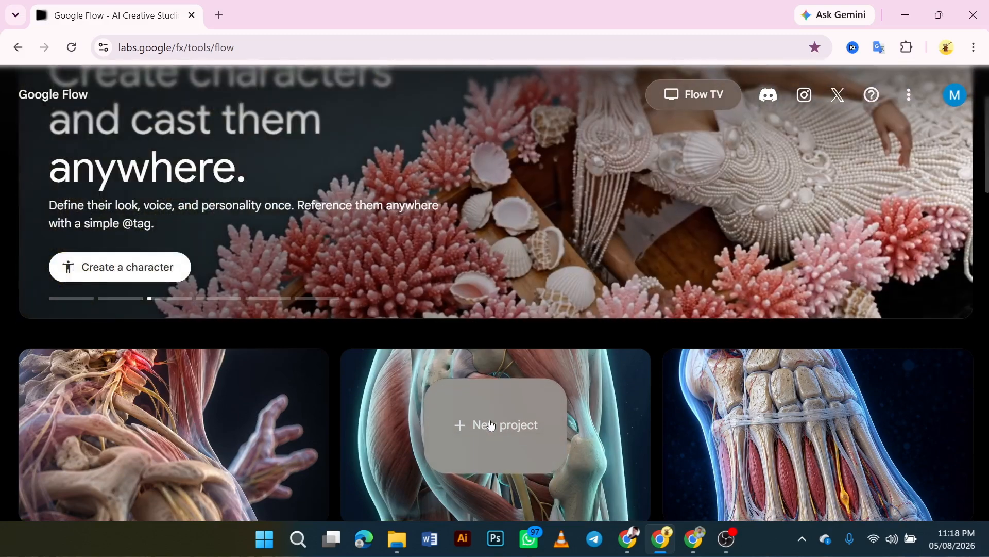
left_click(490, 425)
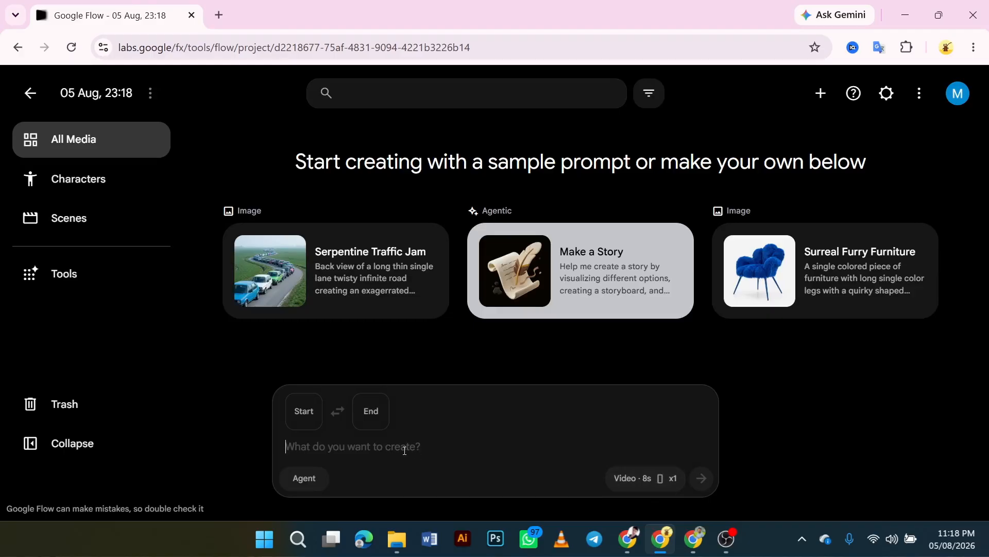
Paste the Part 1 video prompt into the project and upload the downloaded ChatGPT nose image from Downloads.
key("ctrl+v")
left_click(824, 96)
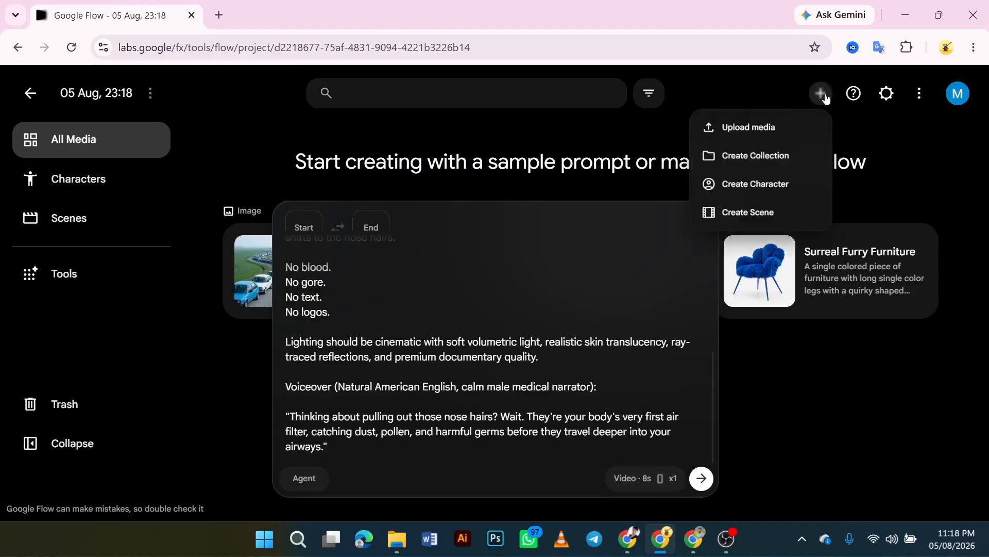
left_click(766, 128)
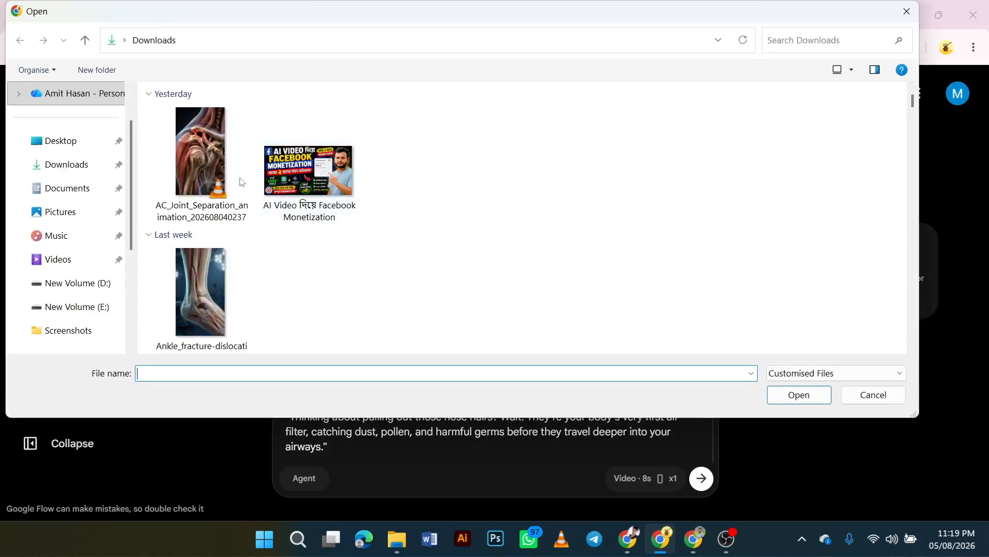
left_click(203, 154)
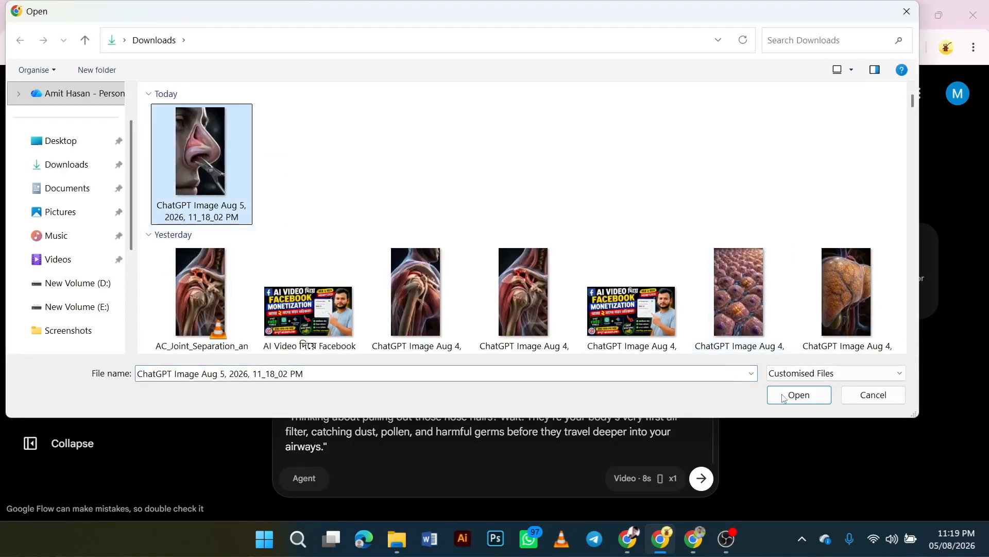
left_click(820, 401)
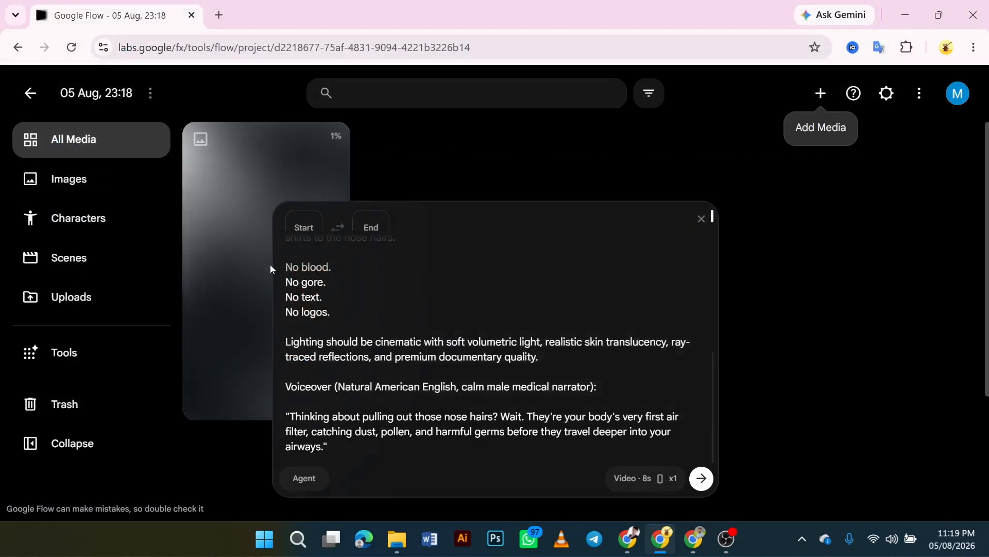
Review the pasted prompt down to its voiceover line and add the uploaded nose image as the video's start frame.
scroll(331, 258, "up", 10)
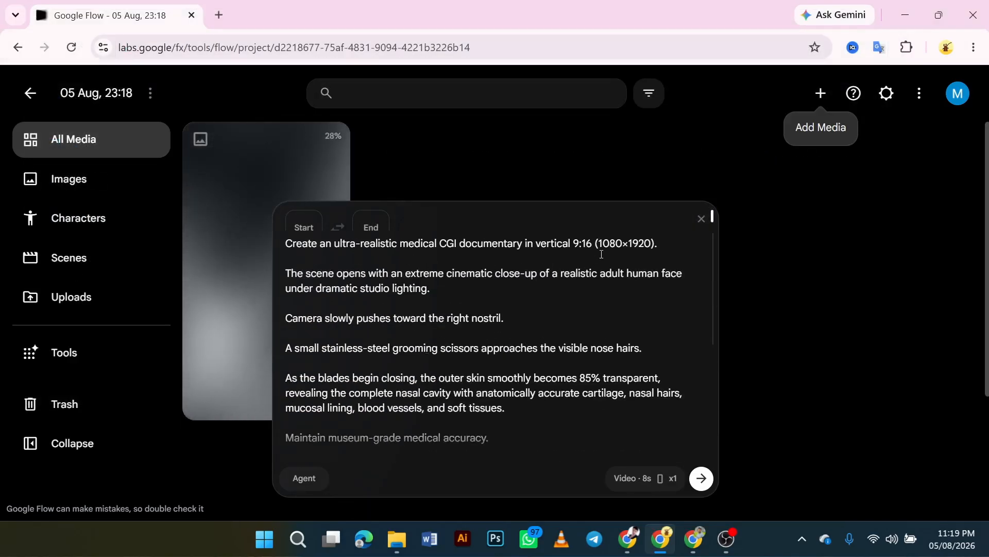
scroll(572, 309, "down", 1)
scroll(572, 310, "down", 4)
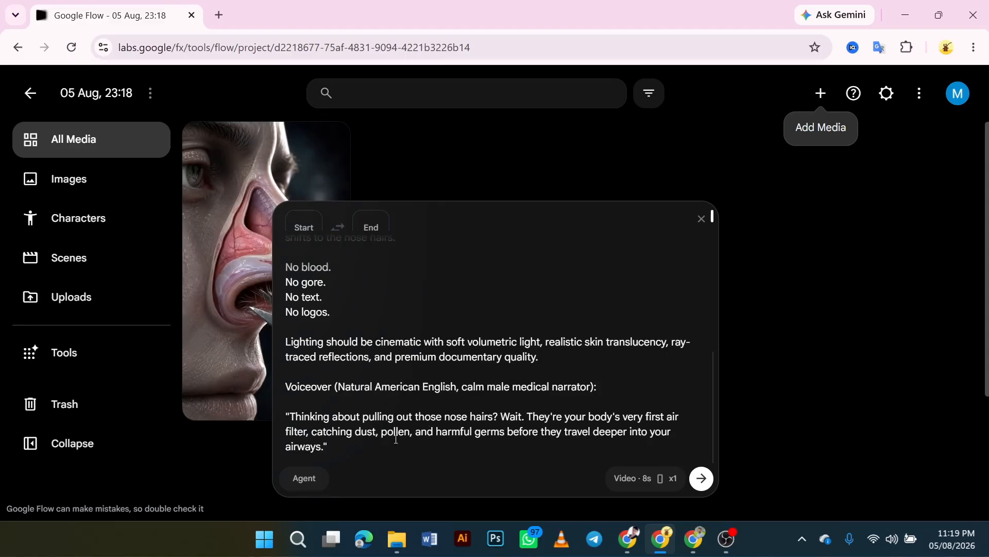
left_click_drag(375, 449, 289, 417)
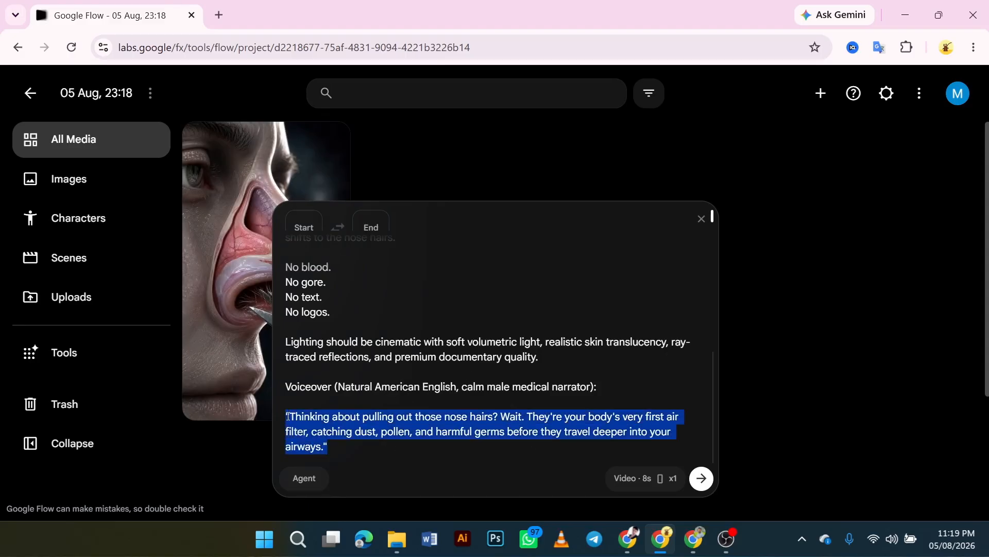
left_click(357, 431)
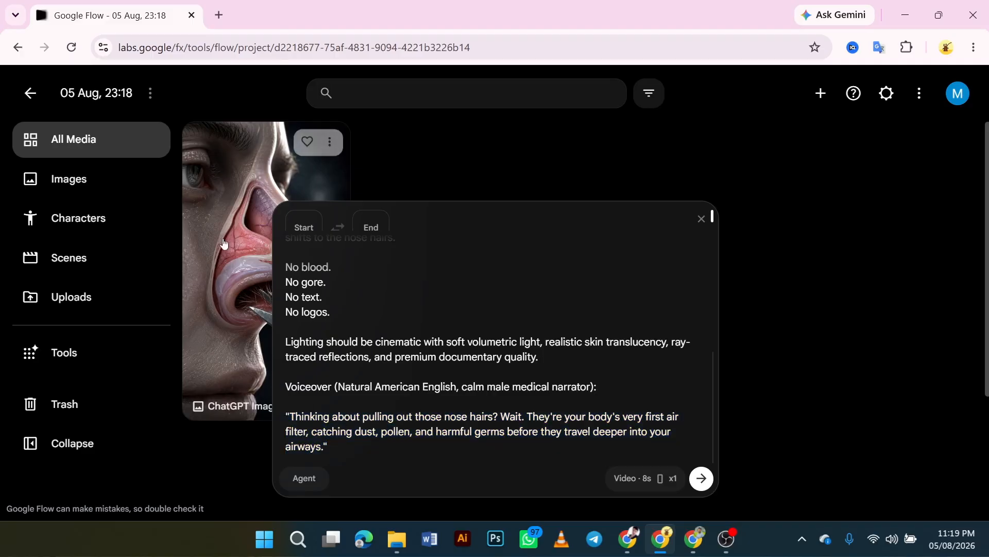
left_click(310, 227)
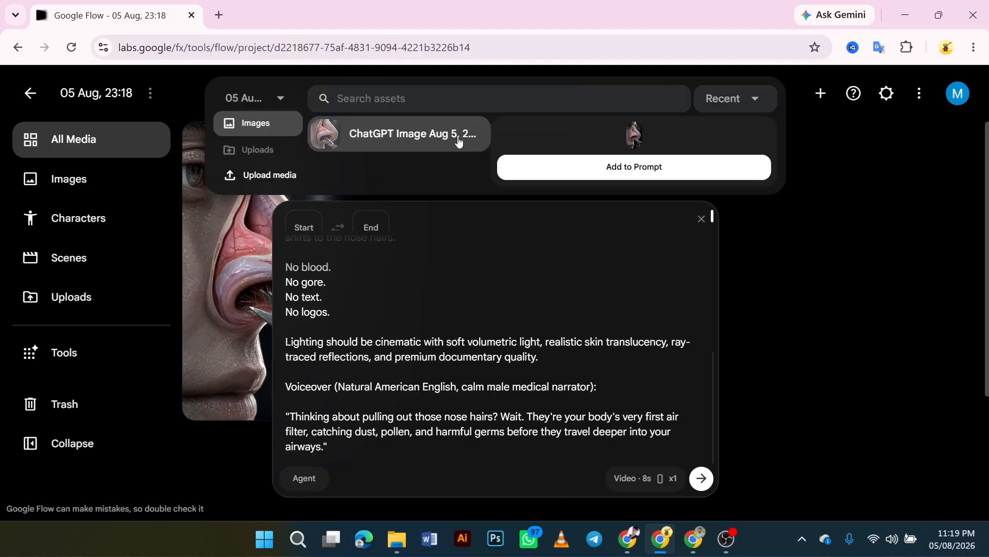
left_click(597, 166)
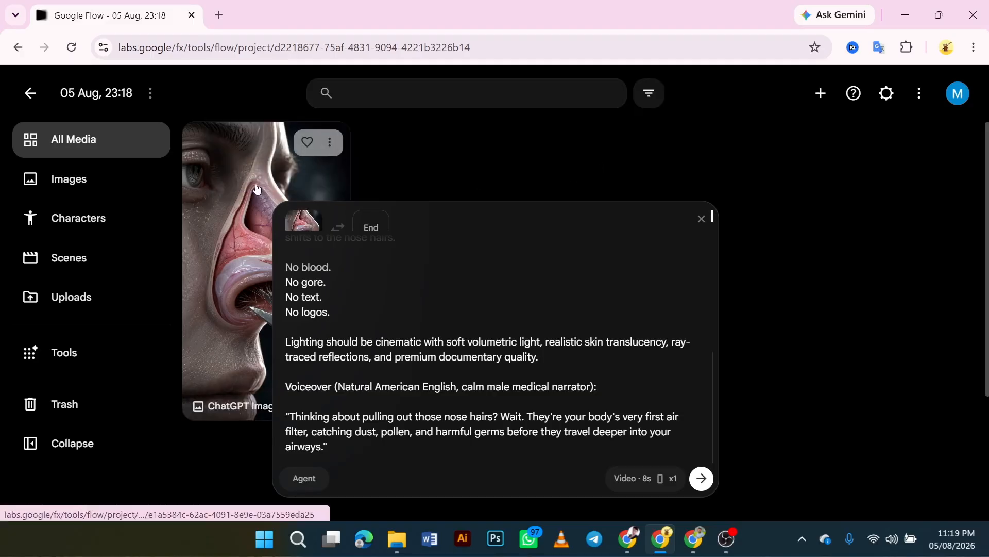
left_click_drag(257, 190, 251, 219)
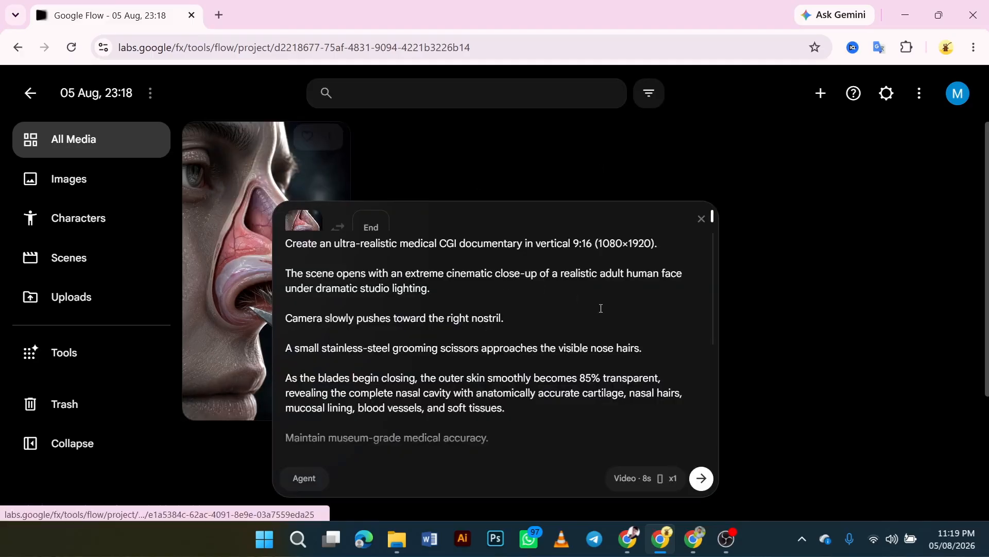
Keep the Omni Flash model, set the video duration to 10s and generate the Part 1 video.
left_click(648, 479)
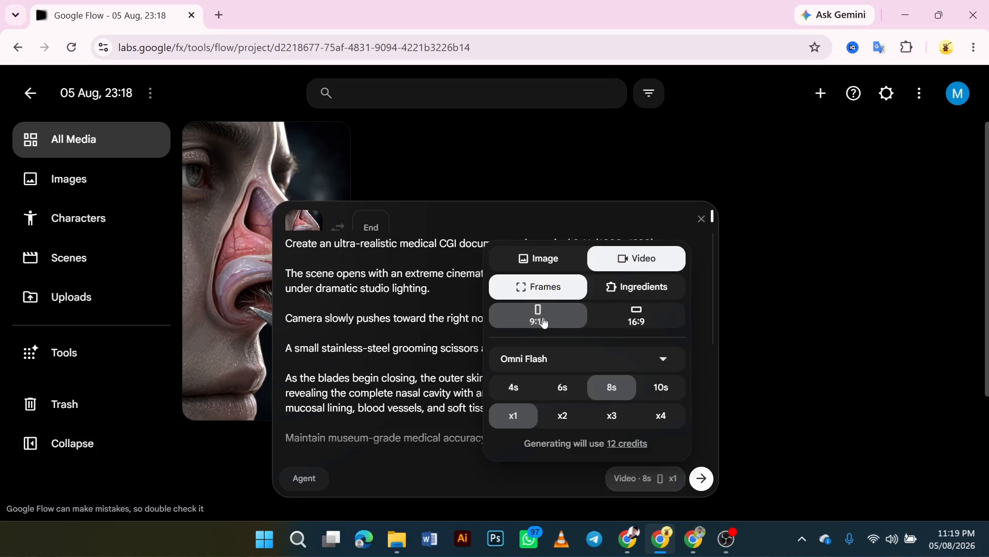
left_click(656, 361)
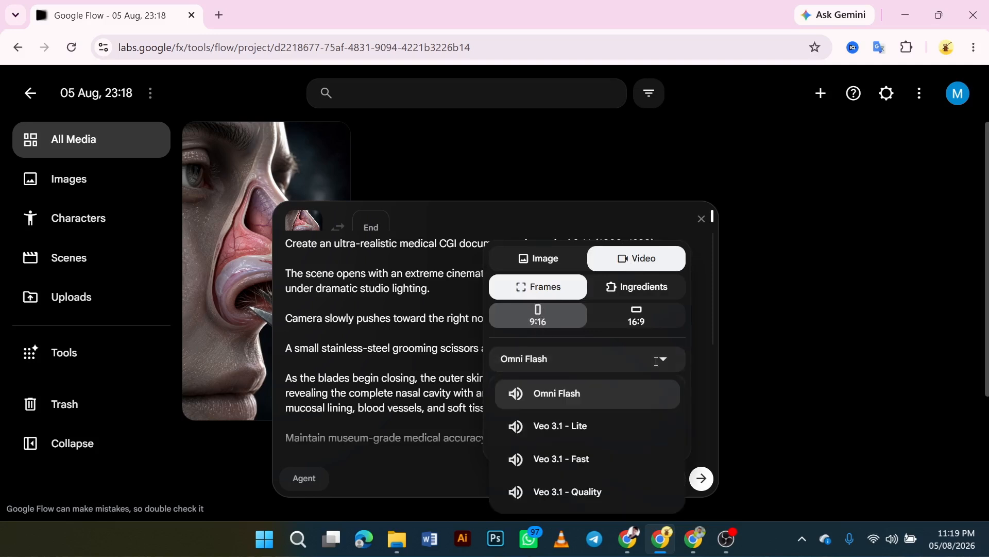
left_click(624, 408)
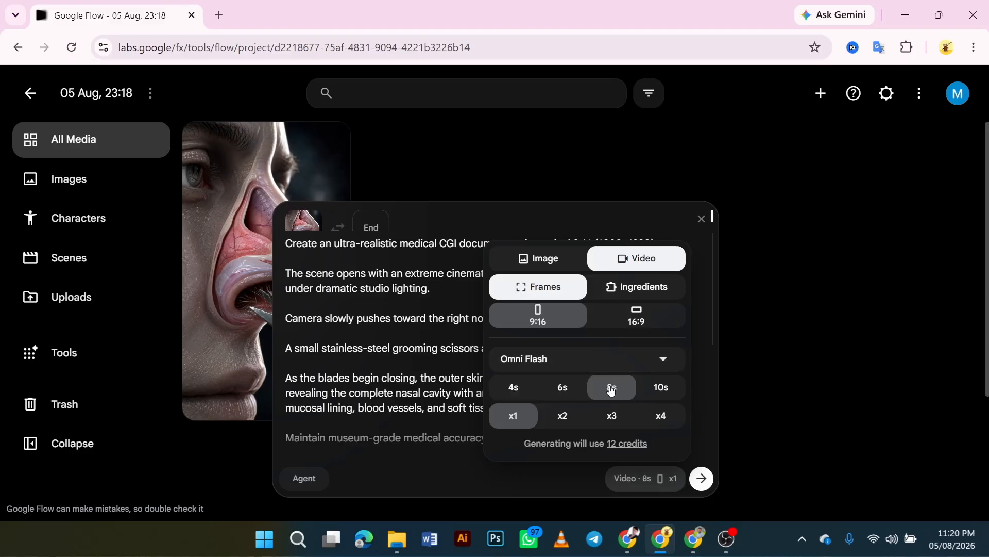
left_click(665, 396)
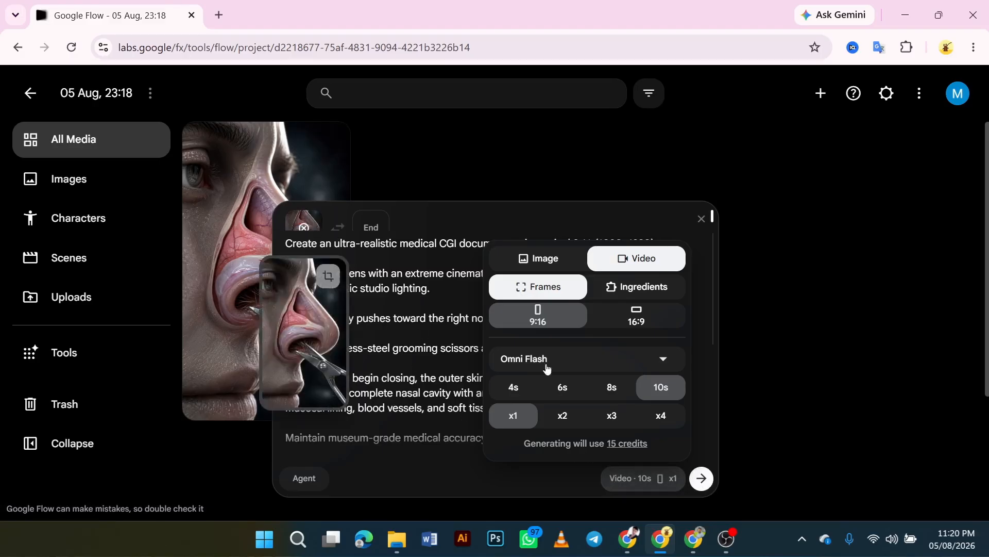
left_click(696, 479)
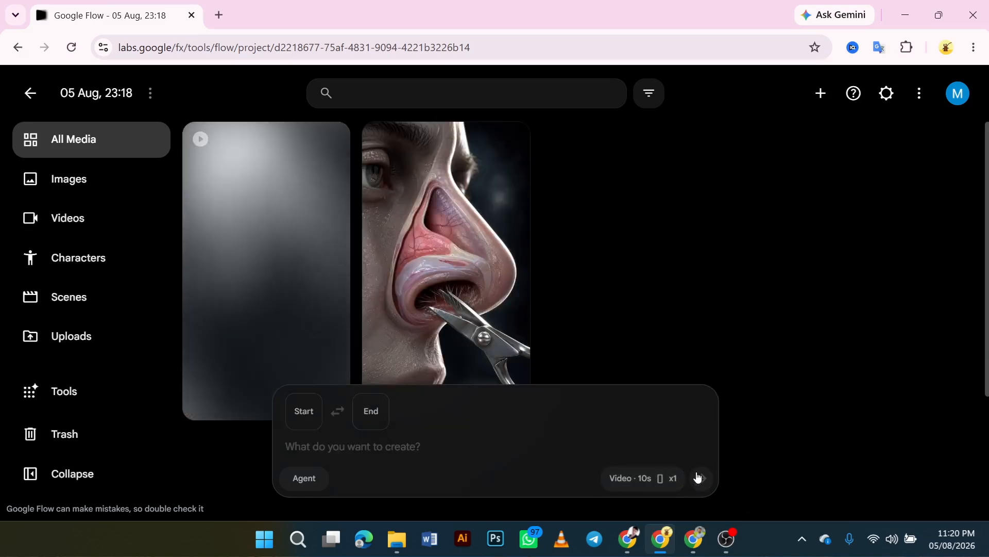
Switch to the ChatGPT image chat and download the generated nasal airway image.
left_click(694, 539)
left_click(293, 17)
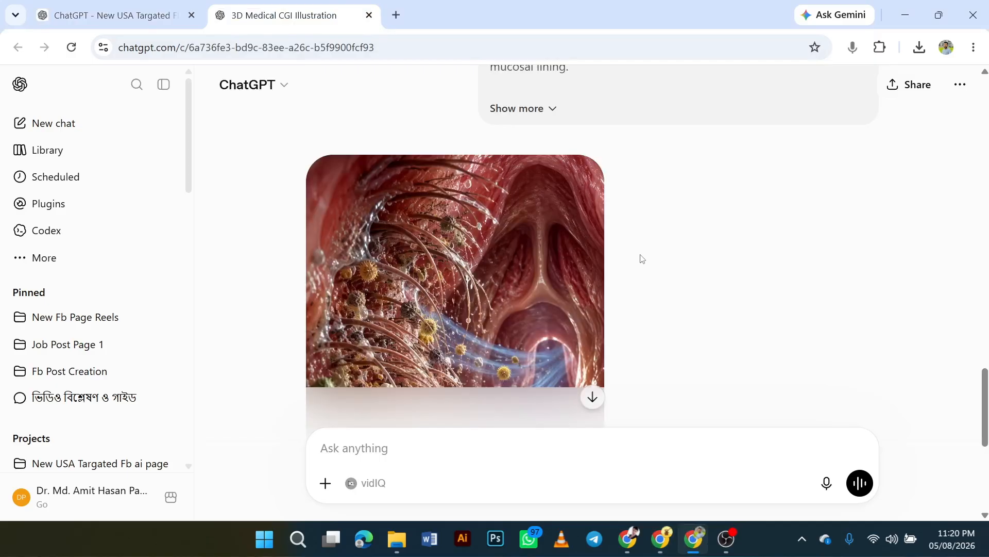
scroll(642, 256, "down", 2)
scroll(648, 260, "down", 3)
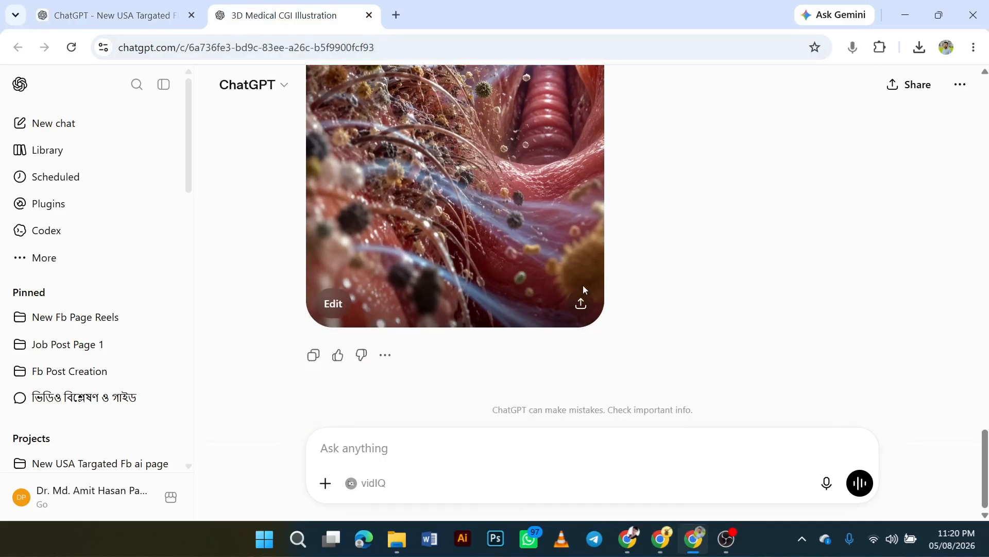
left_click(581, 304)
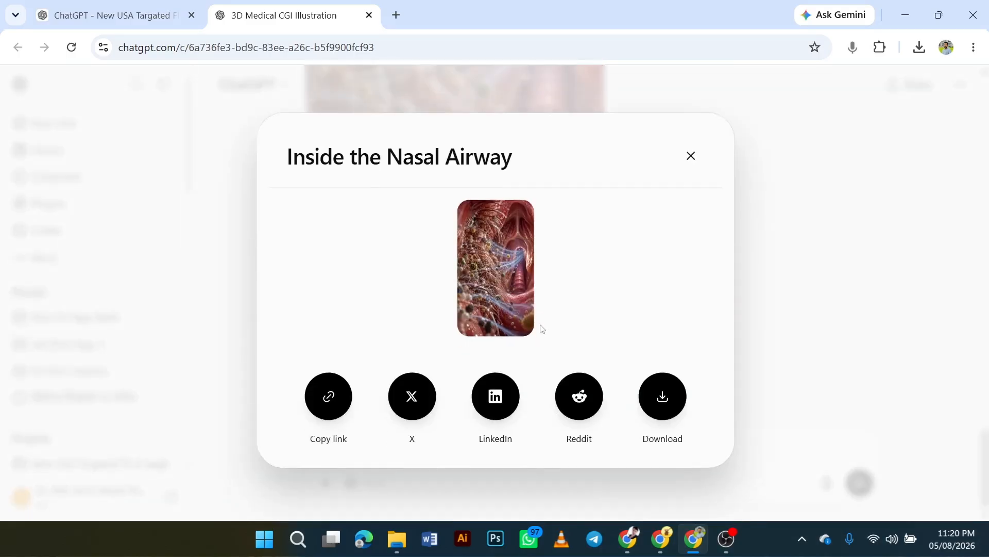
left_click(690, 159)
scroll(515, 237, "up", 4)
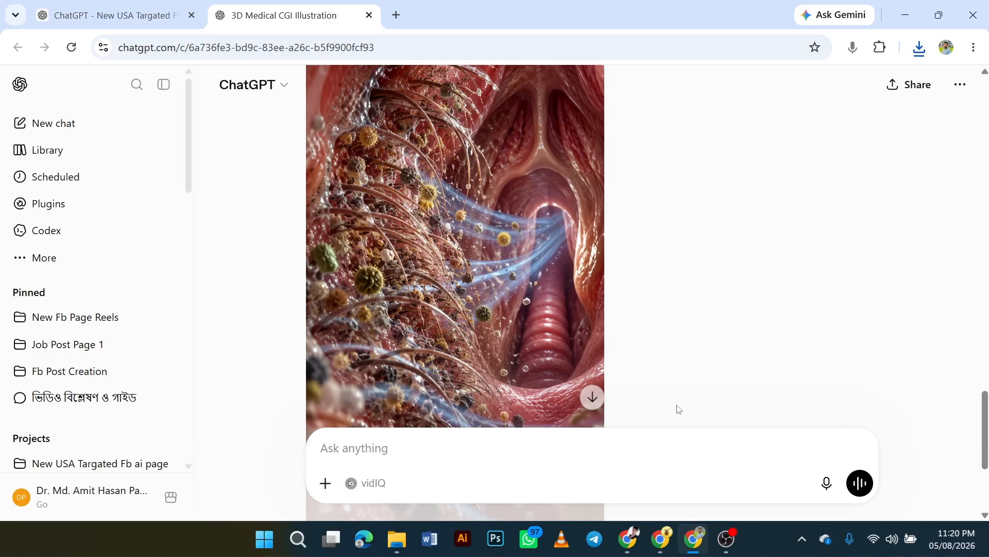
Return to the Google Flow project and upload the newly downloaded nasal airway image from Downloads.
mouse_move(675, 545)
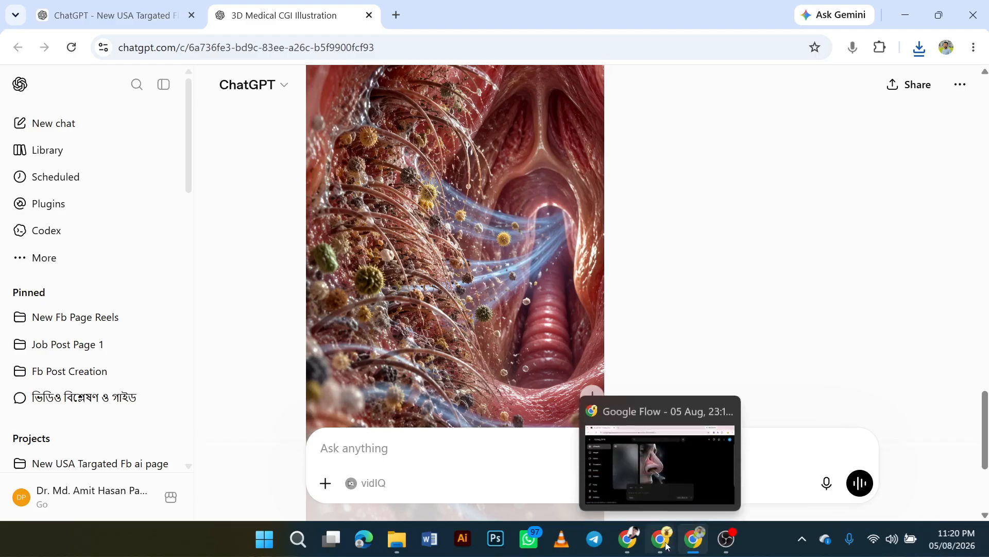
left_click(622, 481)
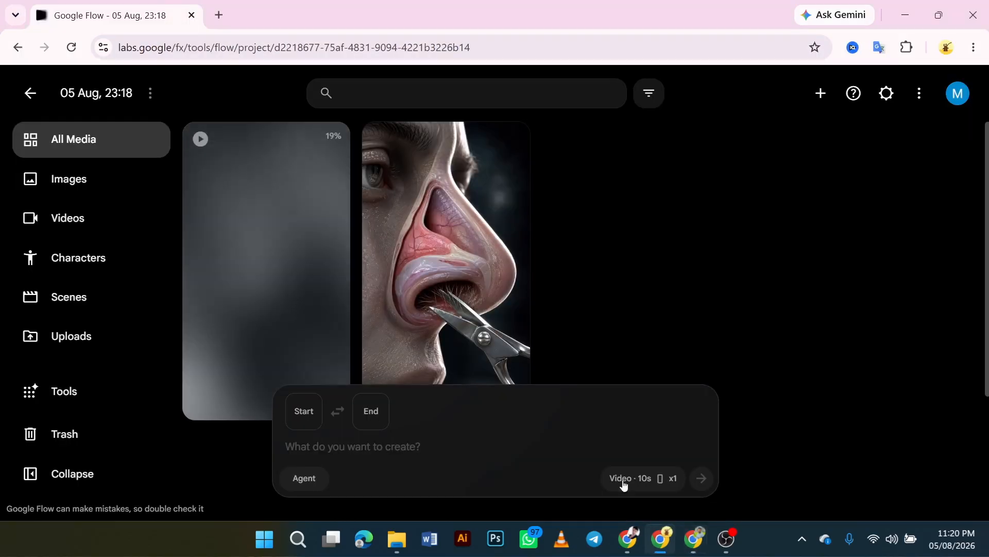
left_click(822, 94)
left_click(760, 130)
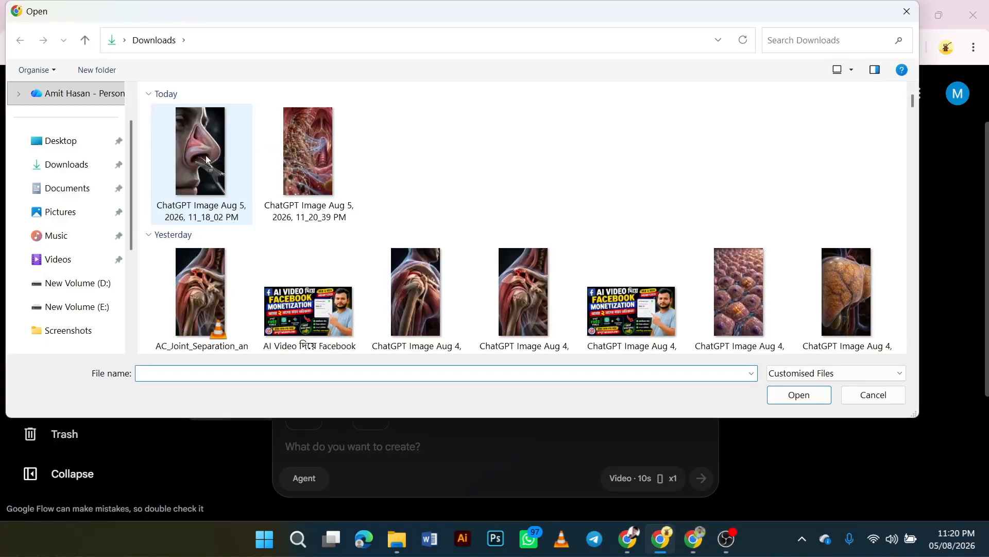
left_click(304, 152)
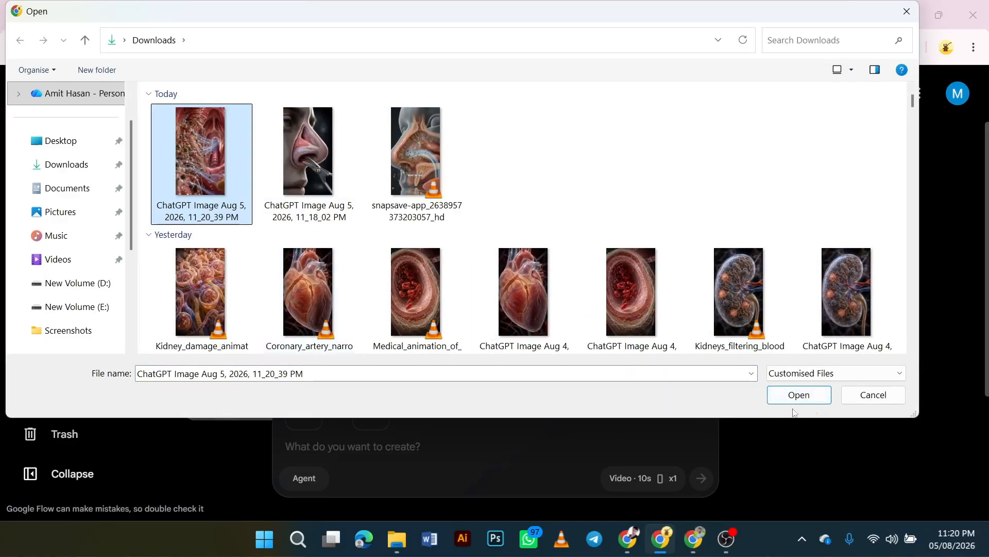
left_click(812, 398)
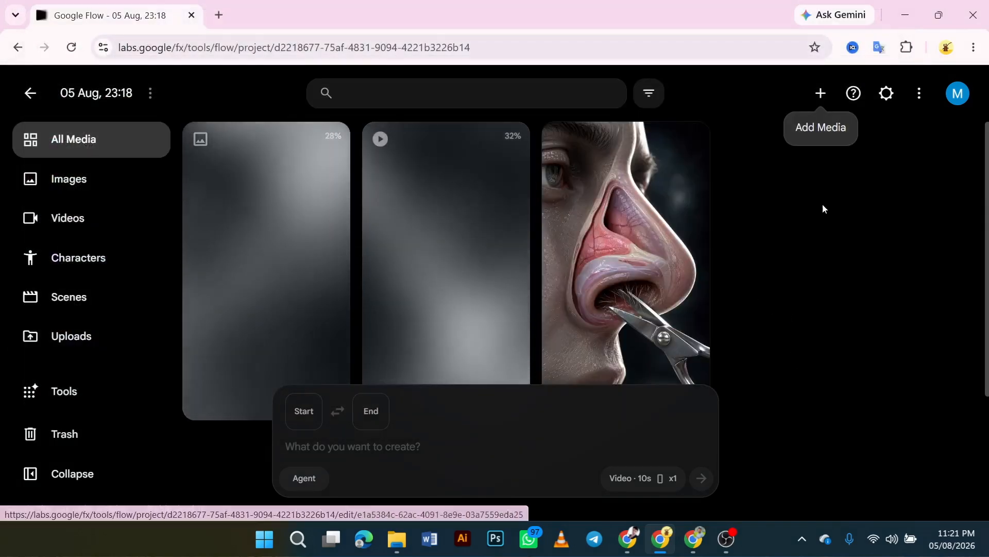
Check the account's remaining Google Flow credits.
left_click(958, 93)
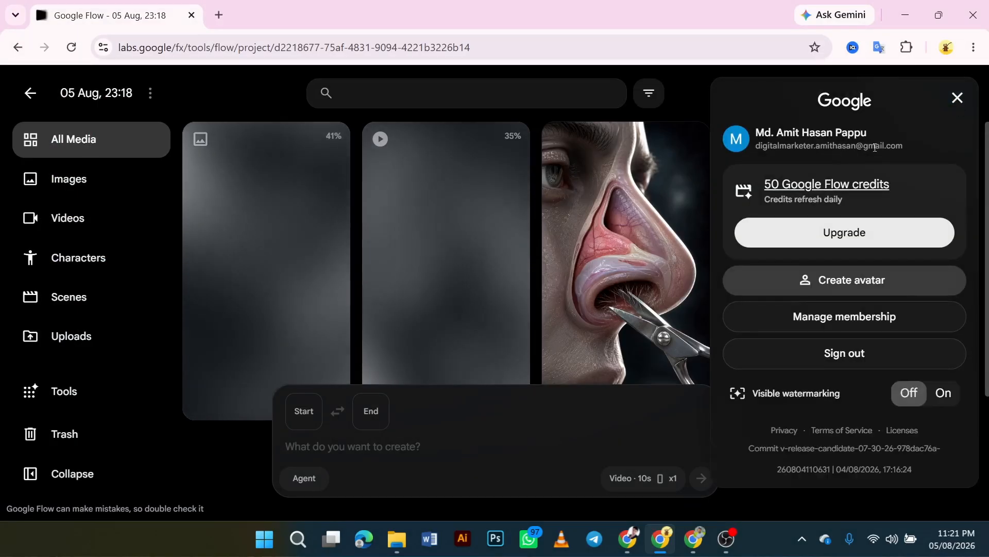
left_click(957, 98)
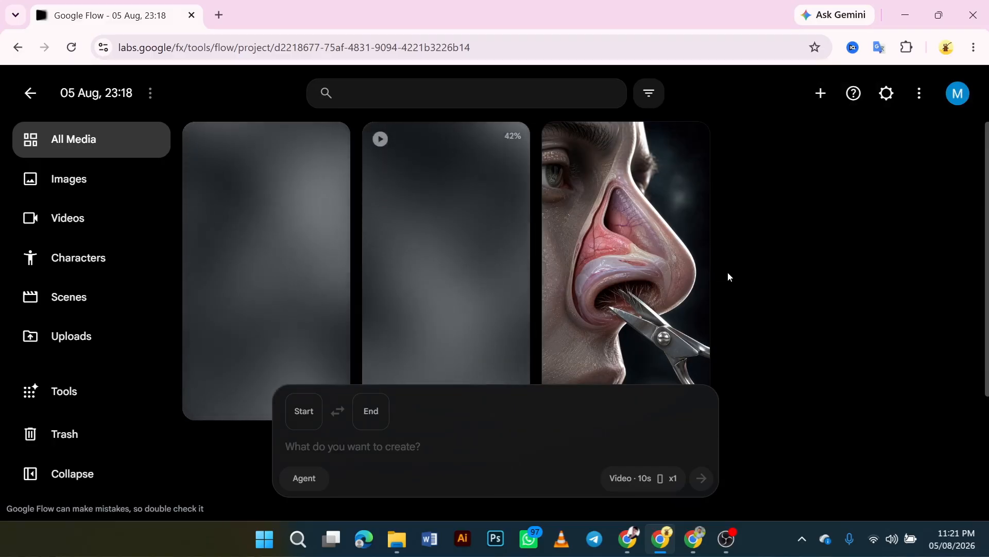
left_click(958, 93)
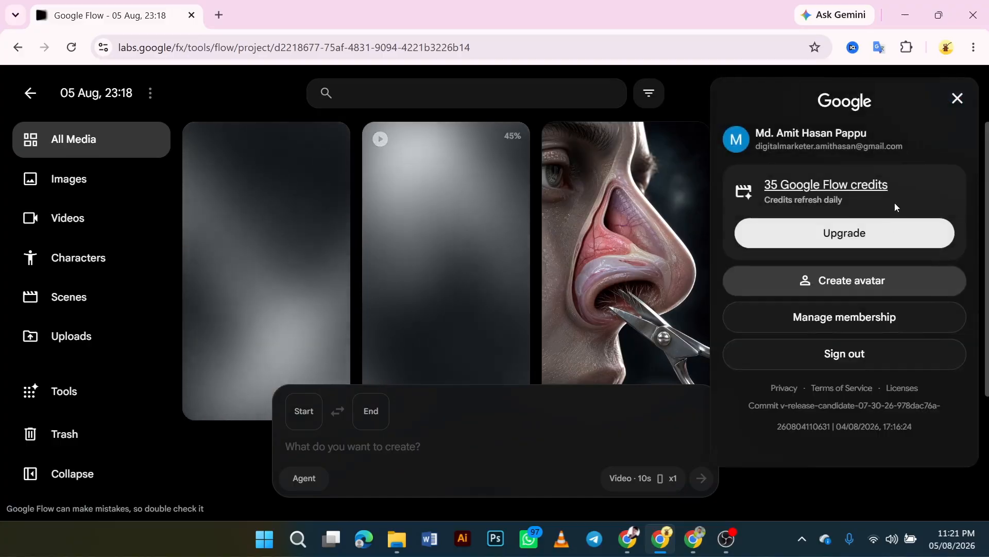
left_click(956, 102)
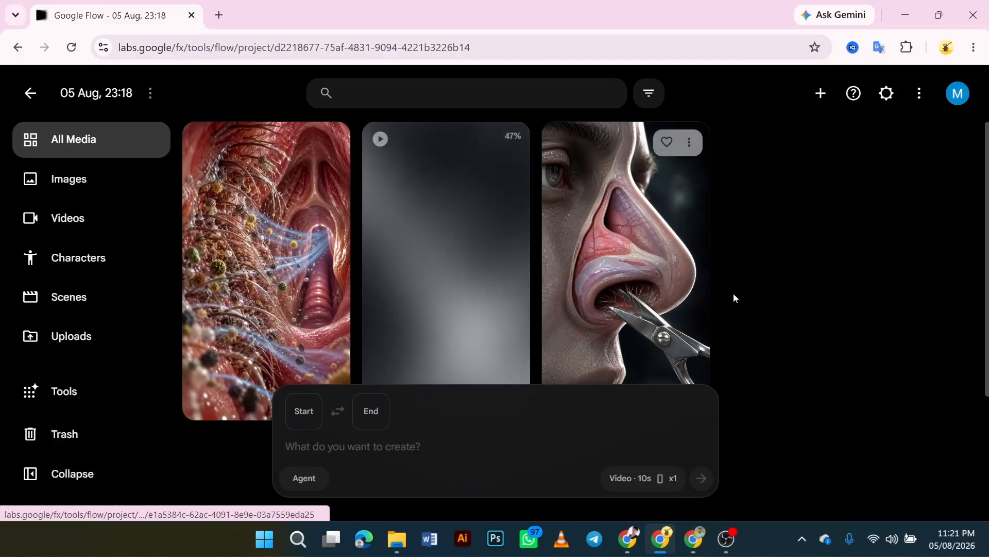
Copy the VIDEO PROMPT — PART 2 text from the ChatGPT project chat and go back to Google Flow.
left_click(694, 538)
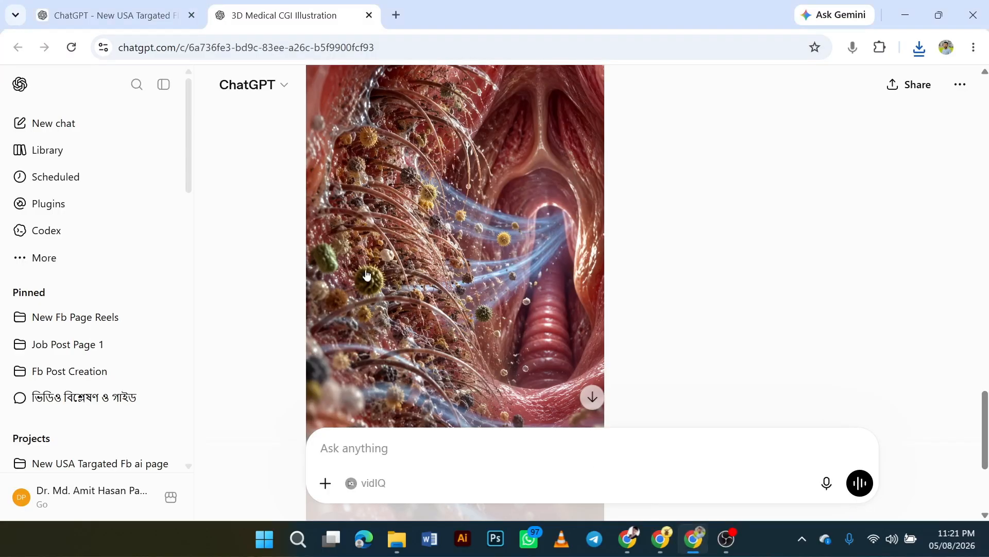
left_click(126, 28)
left_click(573, 201)
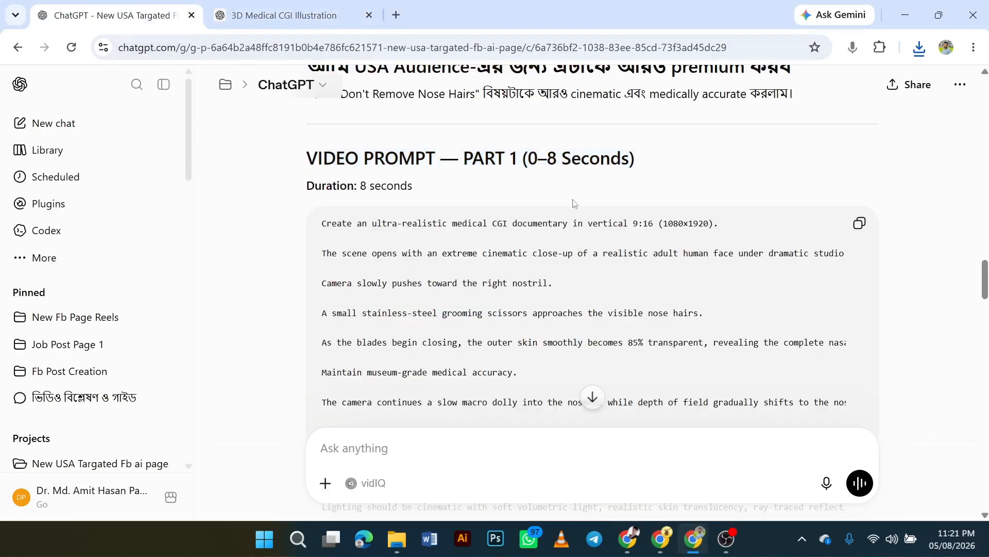
scroll(573, 200, "down", 10)
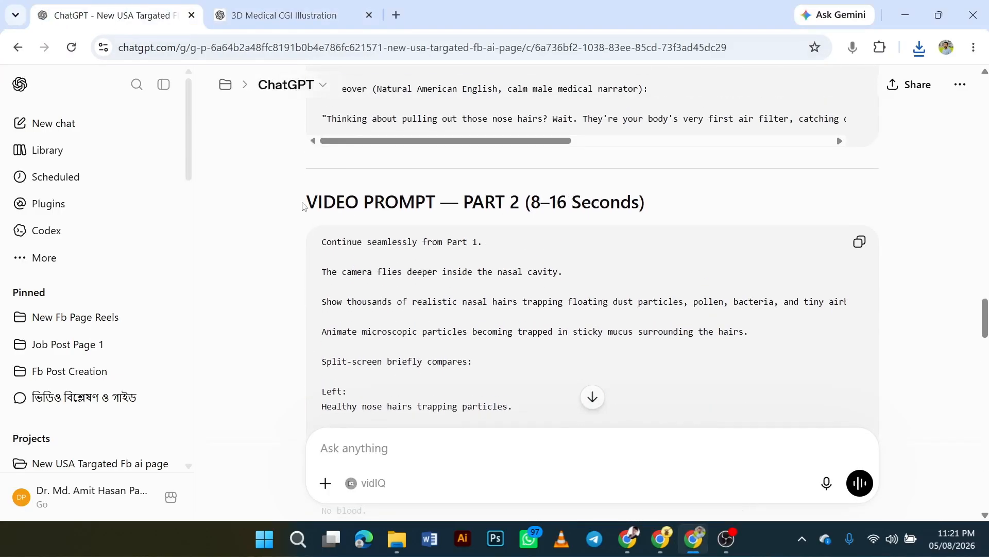
left_click_drag(303, 206, 519, 203)
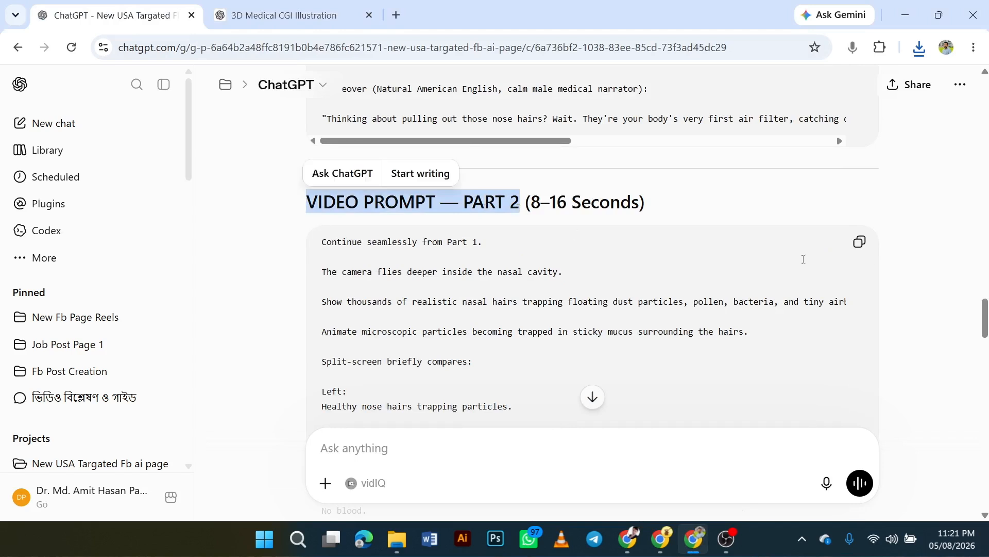
left_click(867, 248)
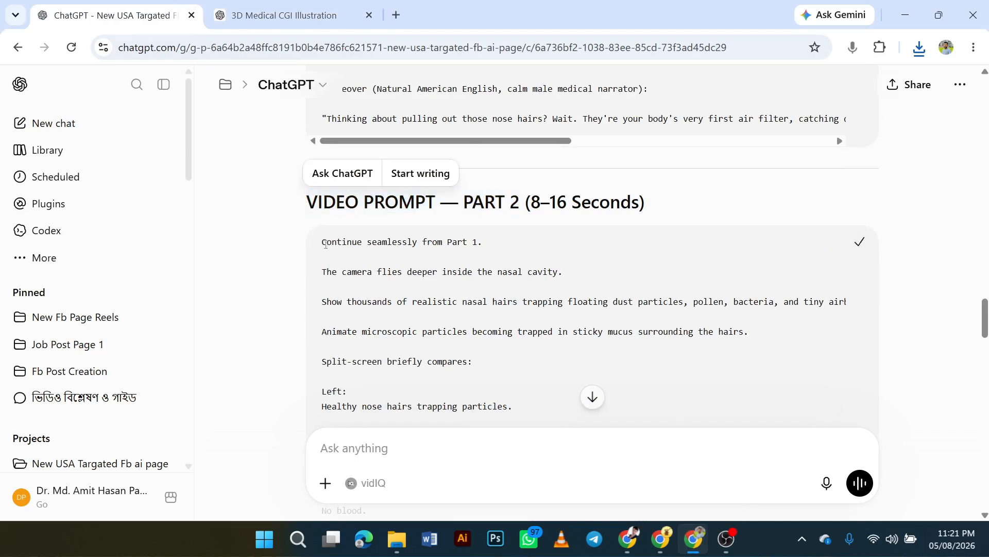
left_click_drag(320, 239, 453, 362)
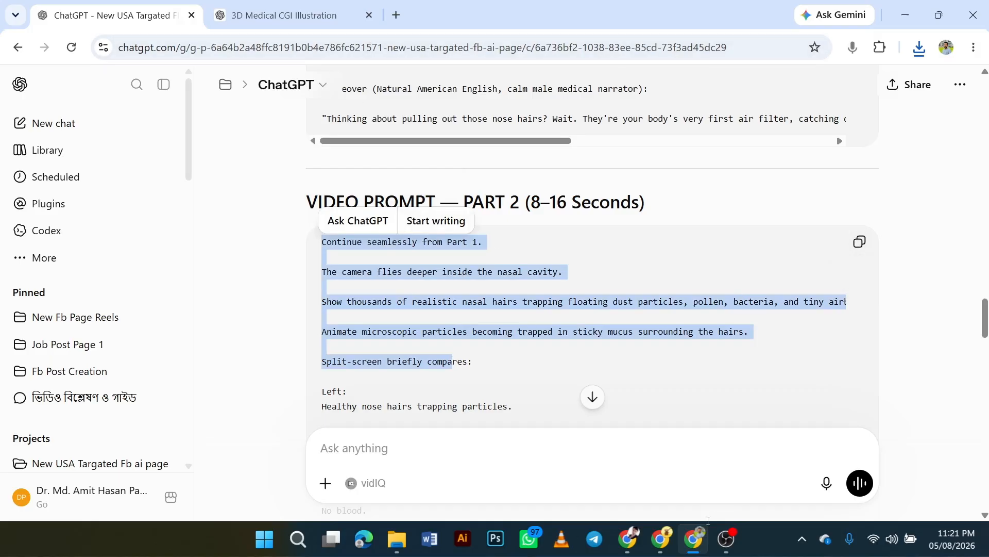
mouse_move(658, 549)
left_click(658, 549)
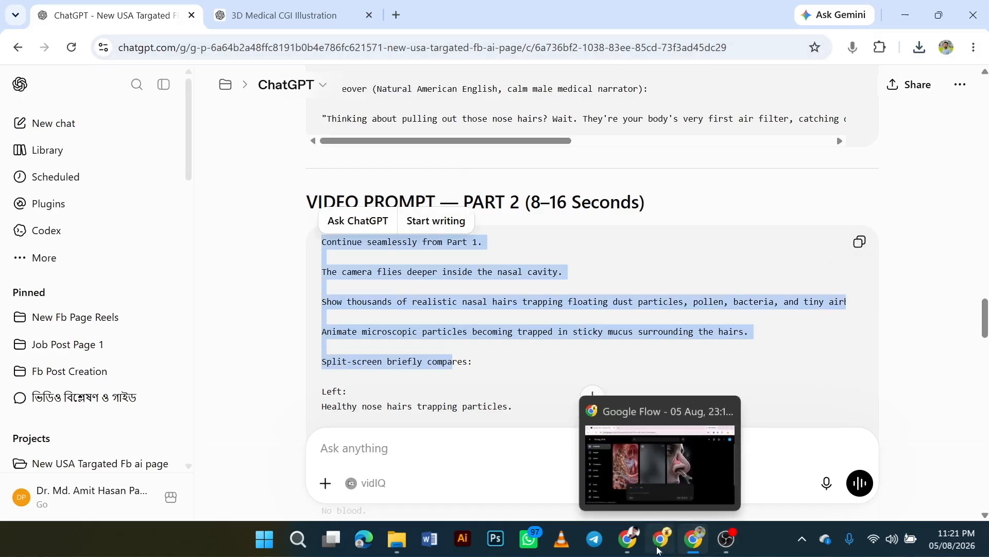
left_click(368, 449)
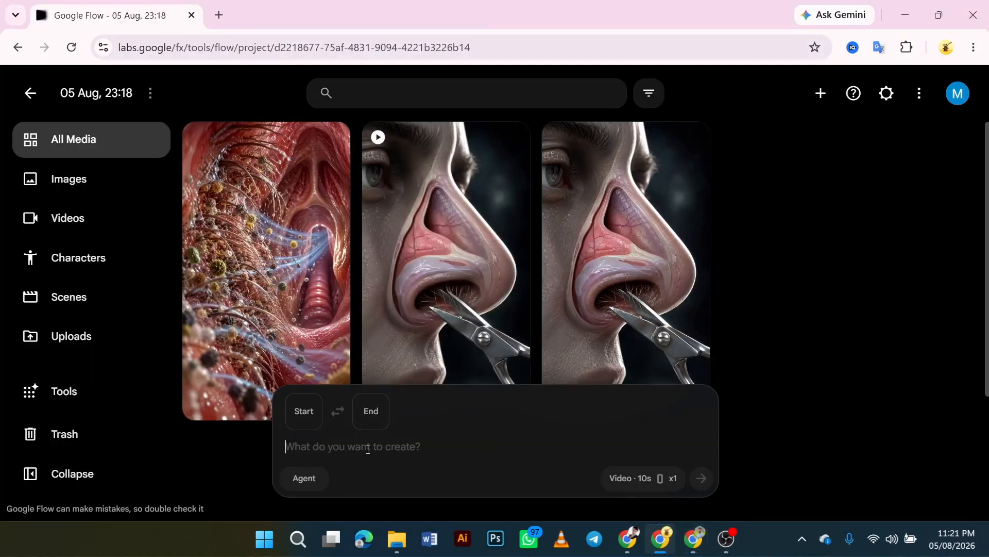
key("ctrl+v")
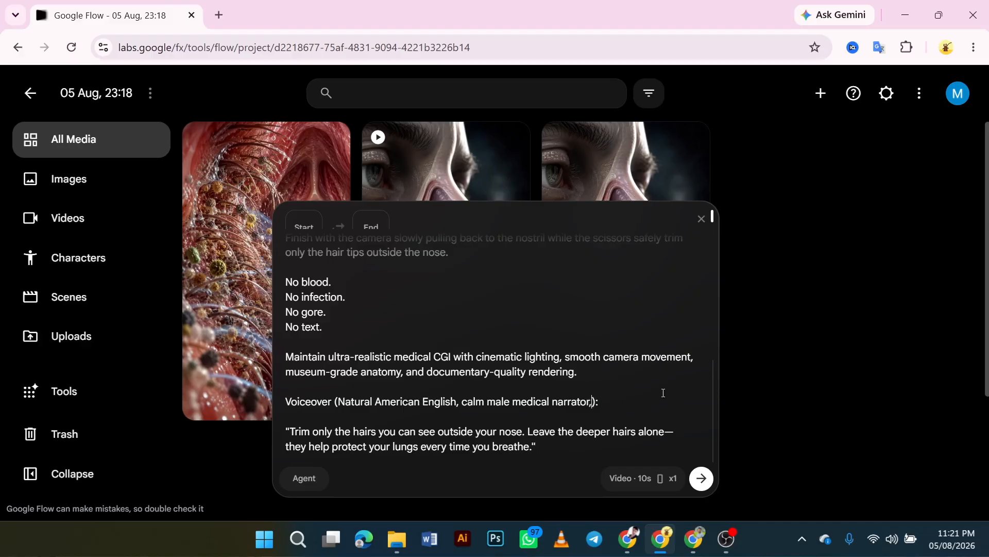
type("Fat")
scroll(415, 293, "up", 10)
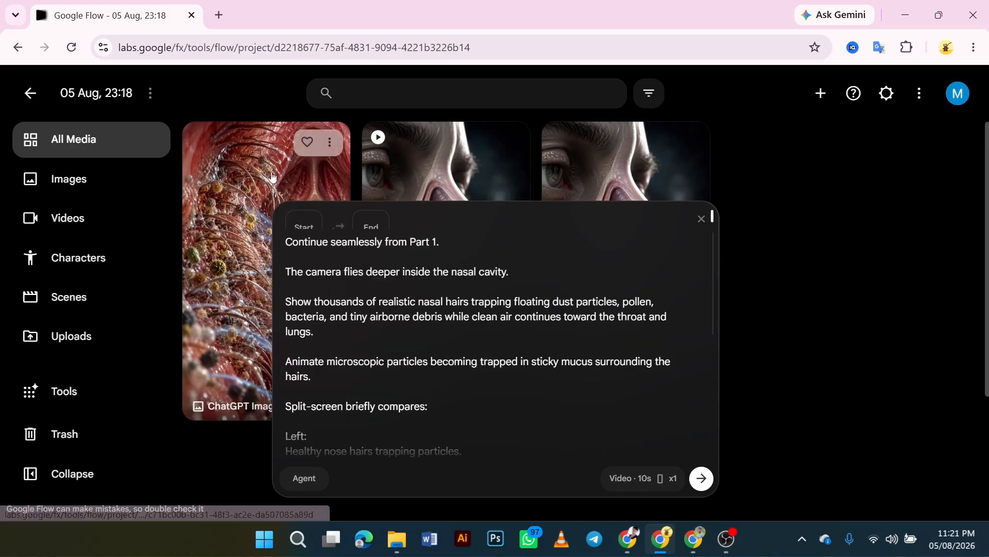
left_click_drag(253, 175, 371, 330)
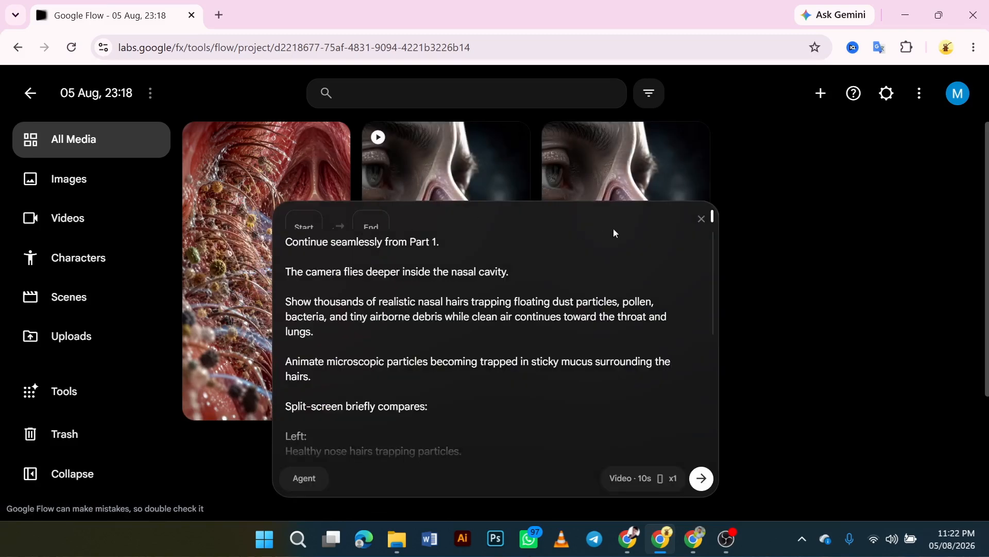
left_click(702, 219)
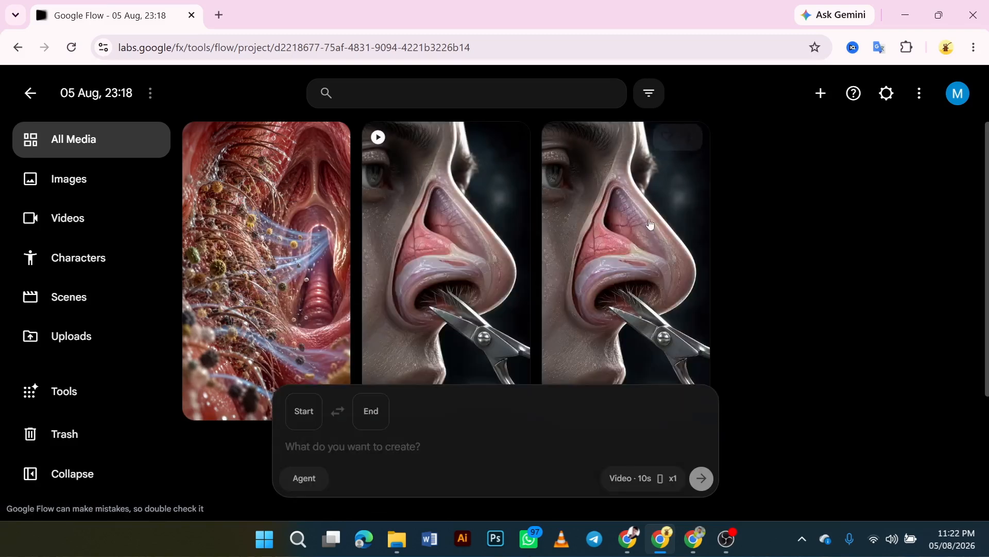
Play the generated Part 1 video in full screen to its end and return to the project's media.
left_click(471, 269)
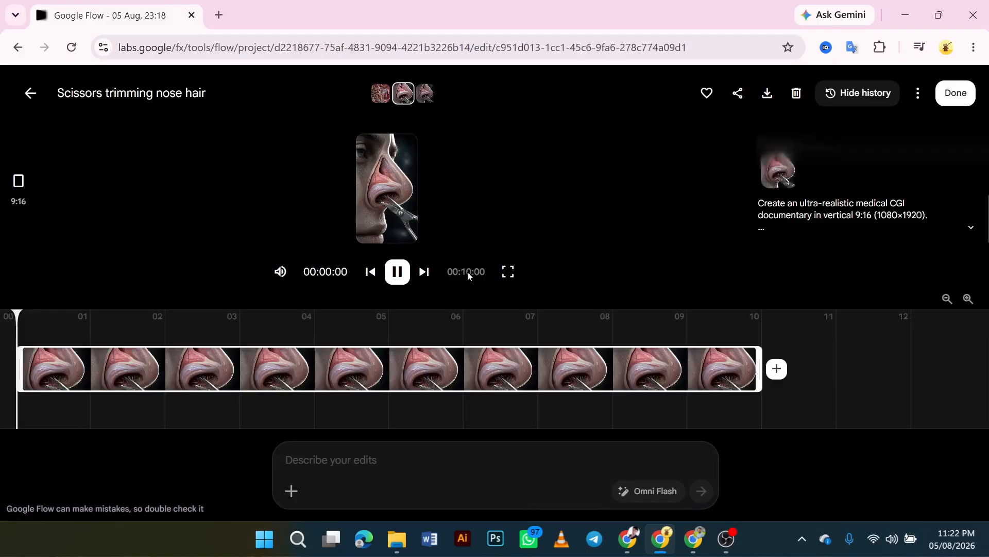
left_click(509, 272)
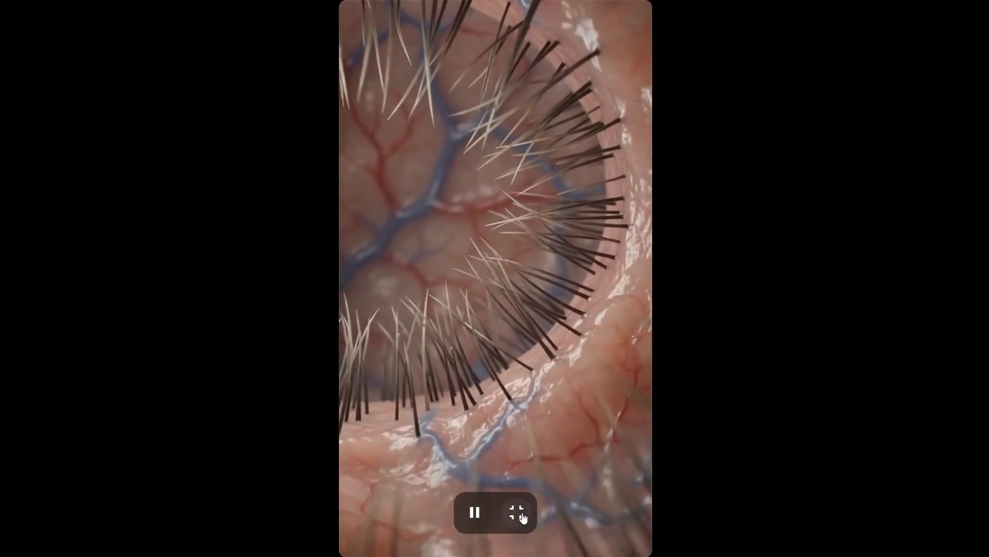
key("space")
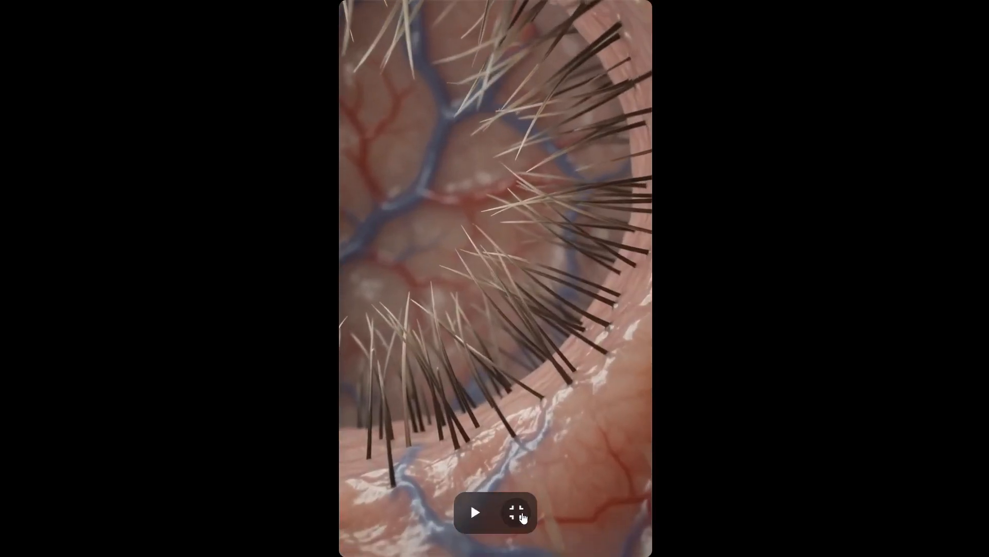
left_click(517, 513)
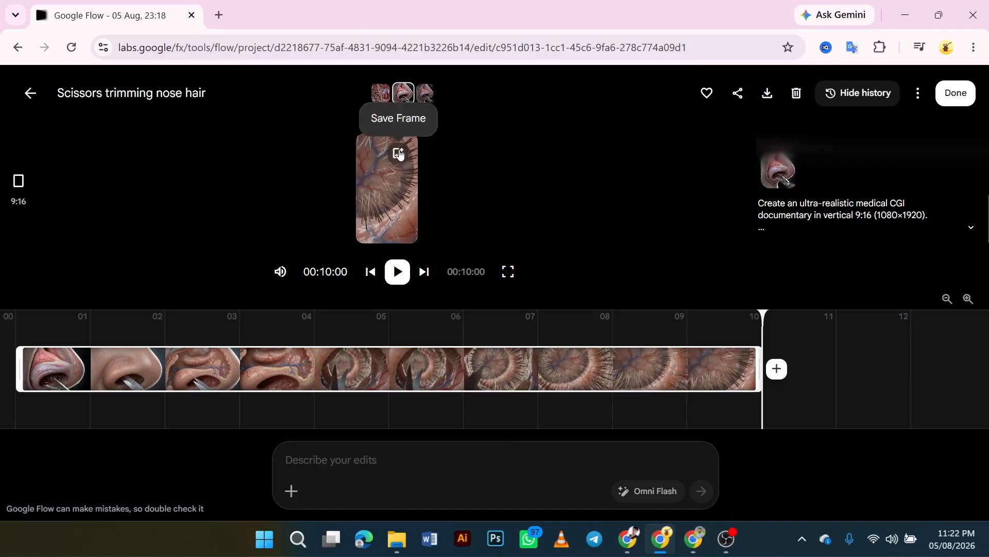
left_click(29, 93)
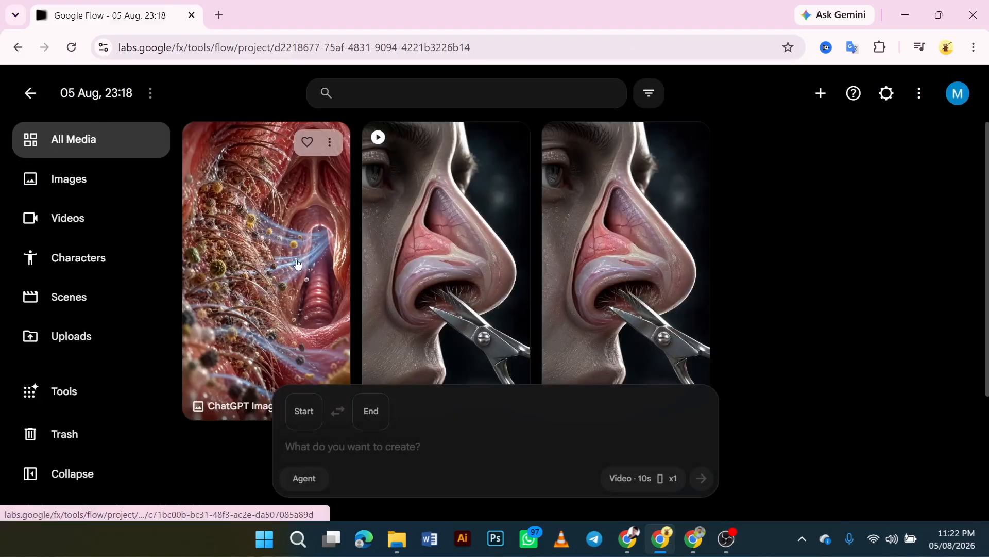
Paste the Part 2 video prompt and add "fast" after "calm male medical narrator" in its voiceover line.
left_click(361, 448)
key("ctrl+v")
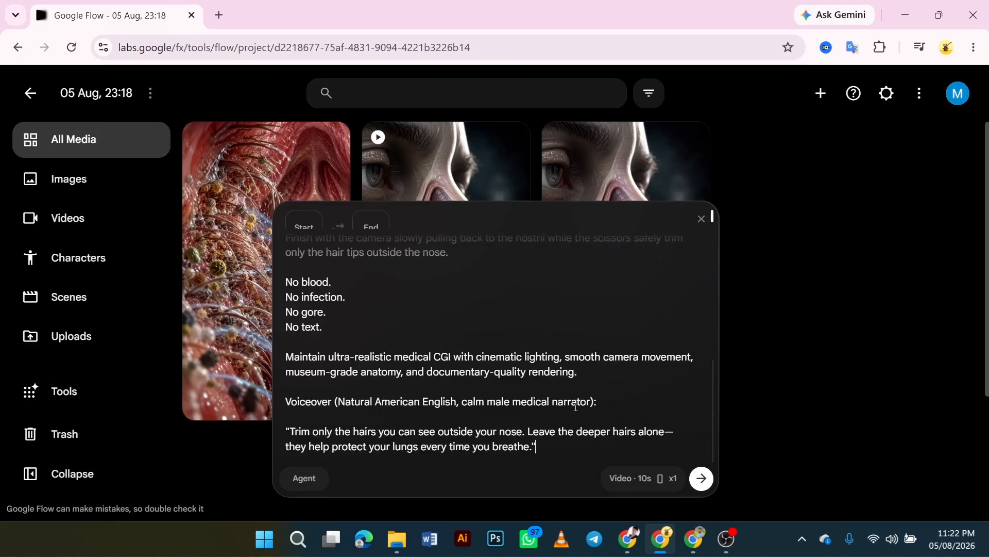
type("fa")
type("st")
Generate the Part 2 video from the pasted prompt, using the nasal-cavity particle image as the start frame and an 8-second duration.
left_click(304, 221)
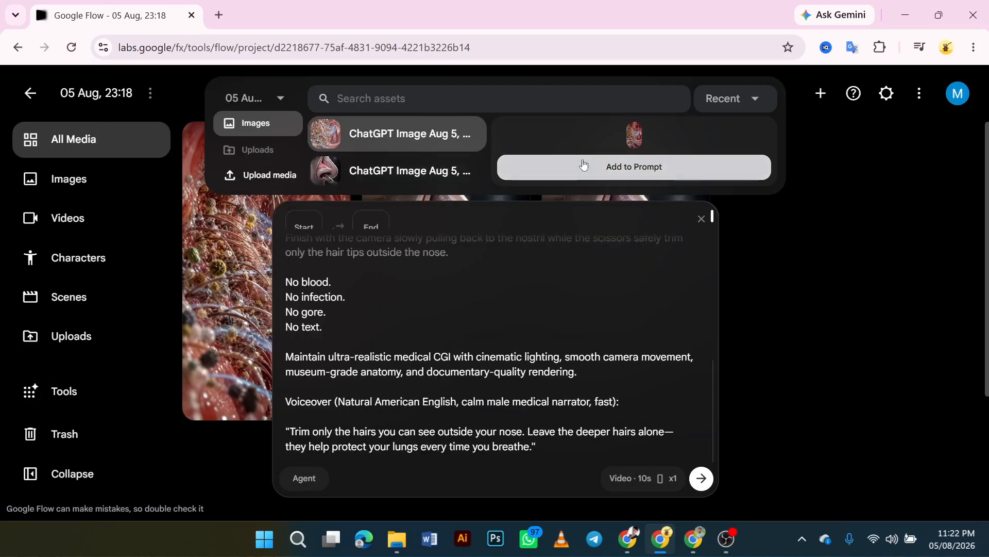
left_click(410, 132)
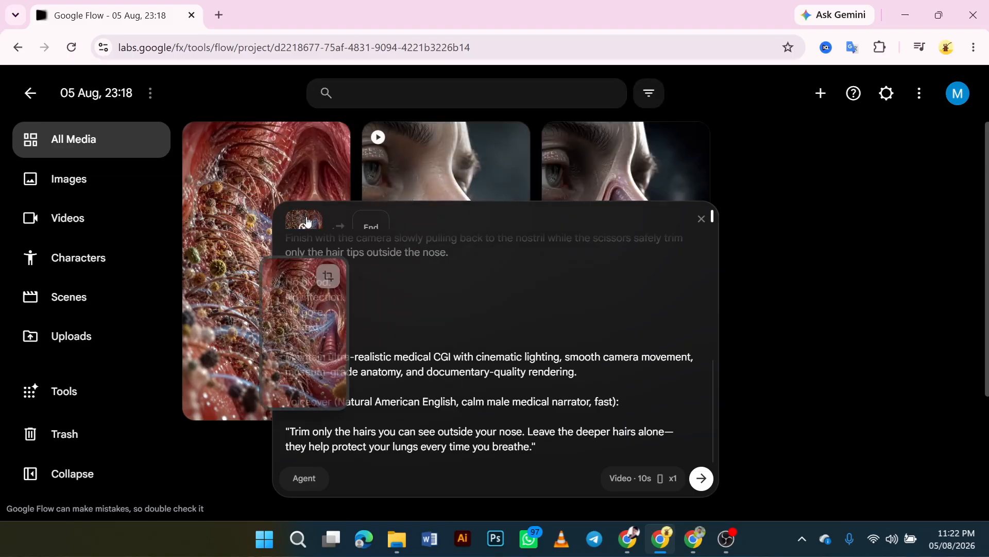
left_click(670, 479)
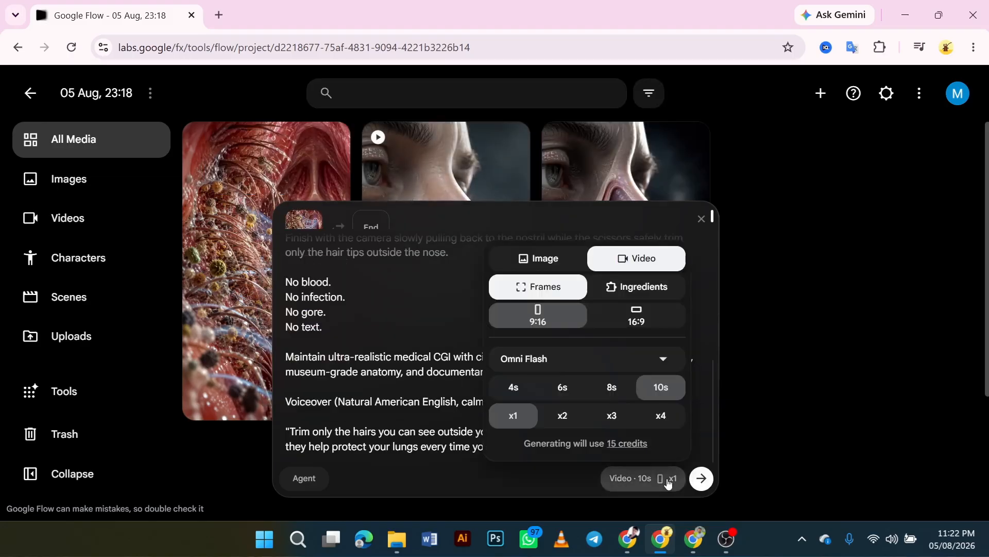
left_click(612, 397)
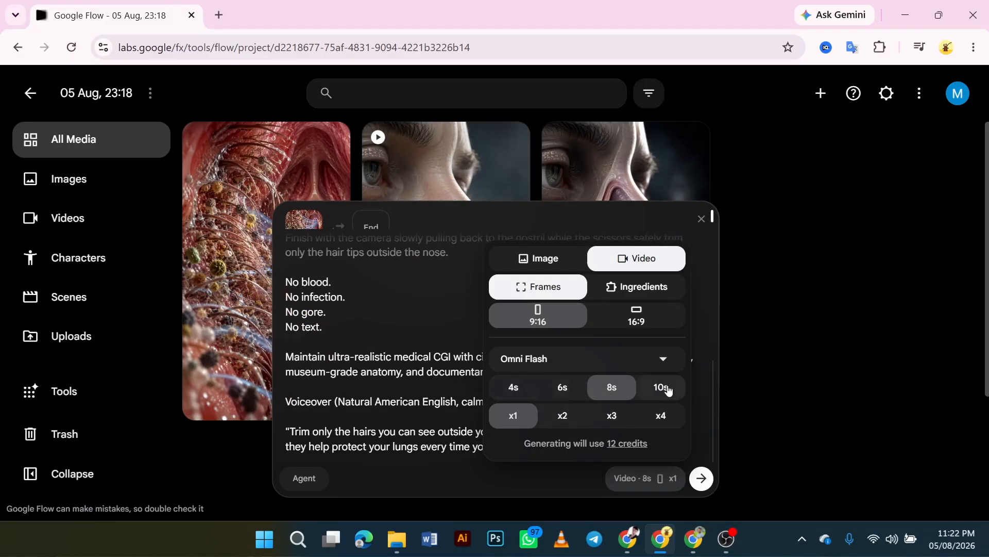
left_click(663, 359)
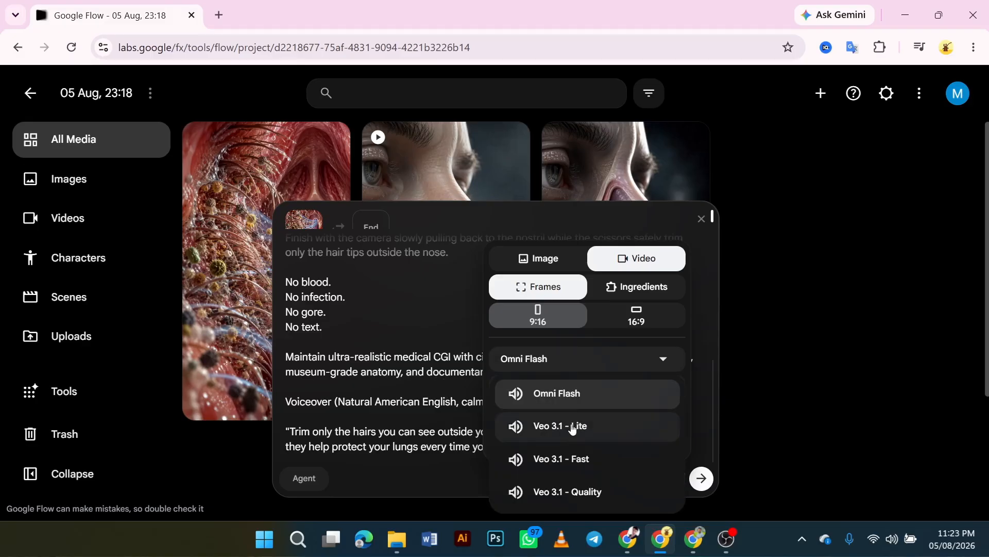
left_click(434, 386)
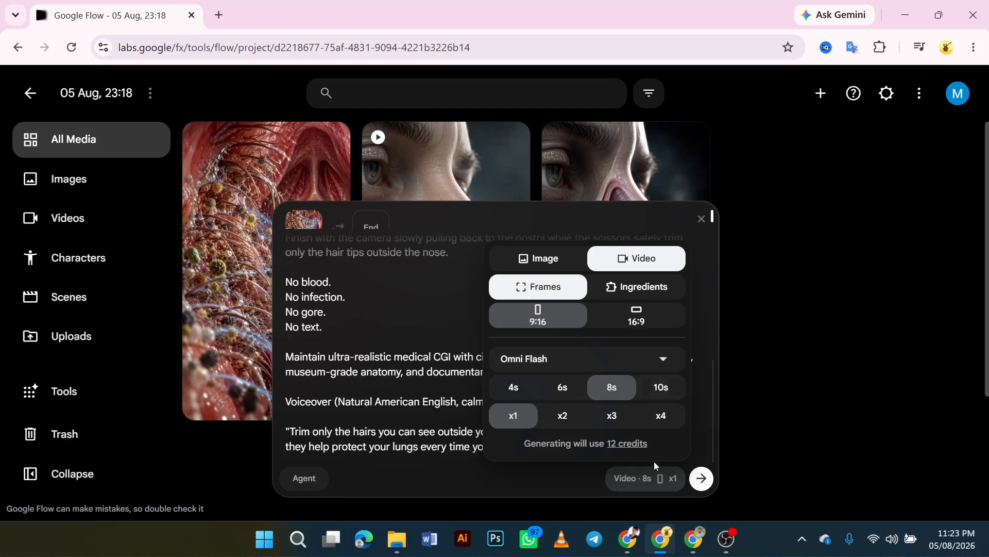
left_click(701, 477)
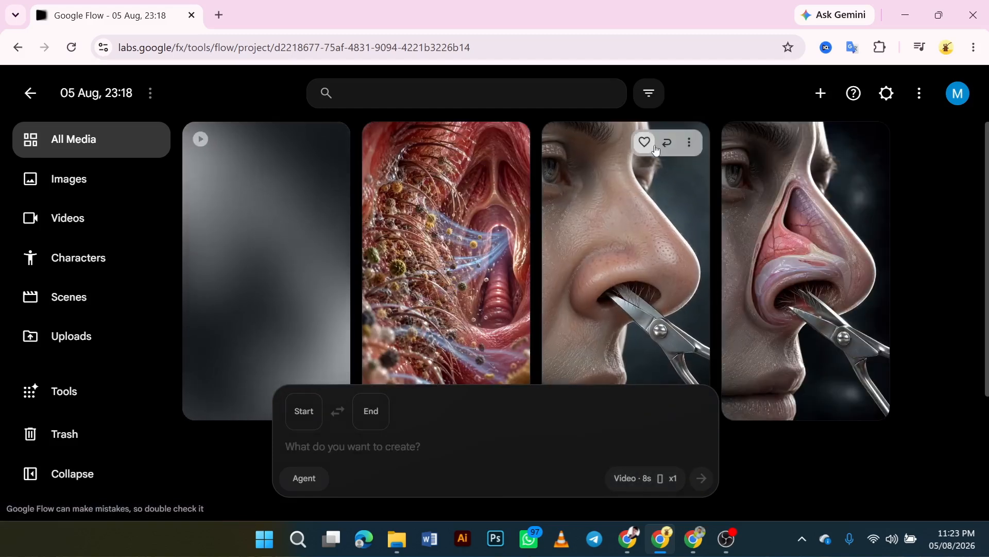
Download the generated Part 1 video at 720p original size.
left_click(690, 142)
mouse_move(674, 312)
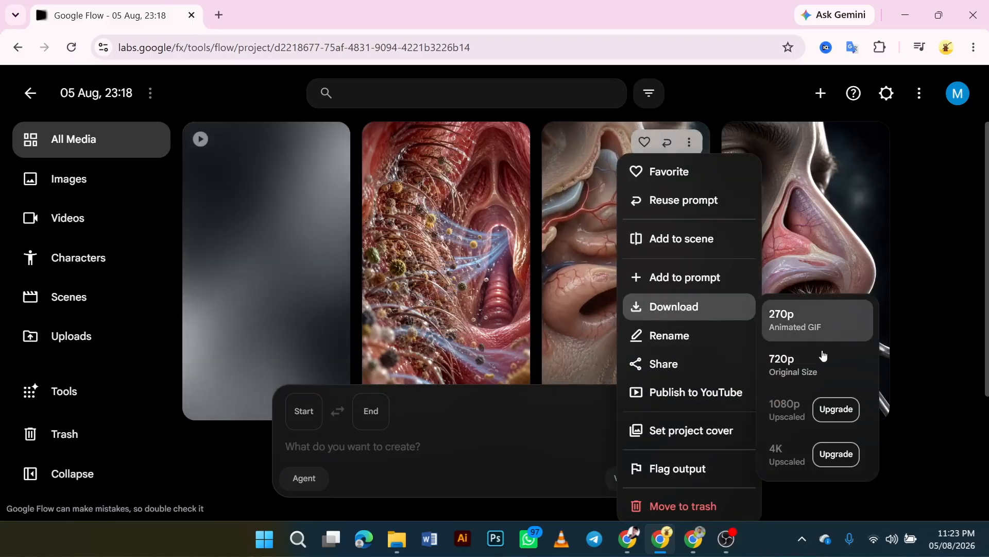
left_click(789, 367)
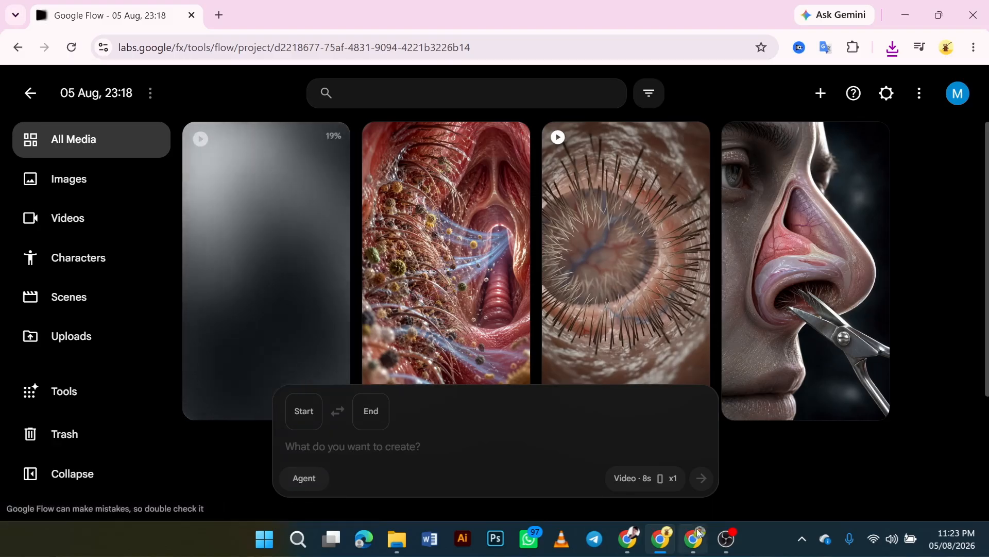
Switch to the ChatGPT project chat and send "fb reels ar jonno seo package dao,, title, short des with descliamer, max 3 hastags".
mouse_move(697, 530)
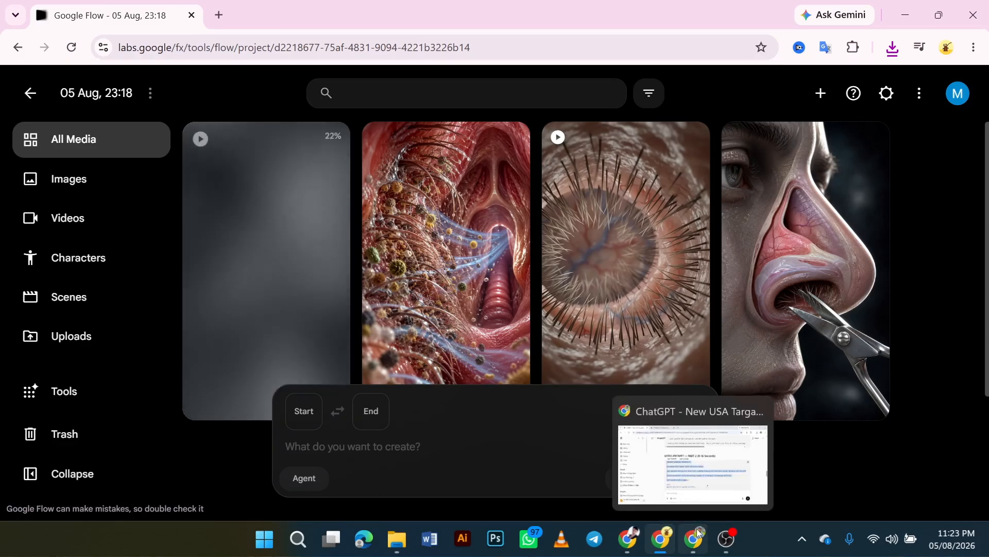
left_click(695, 531)
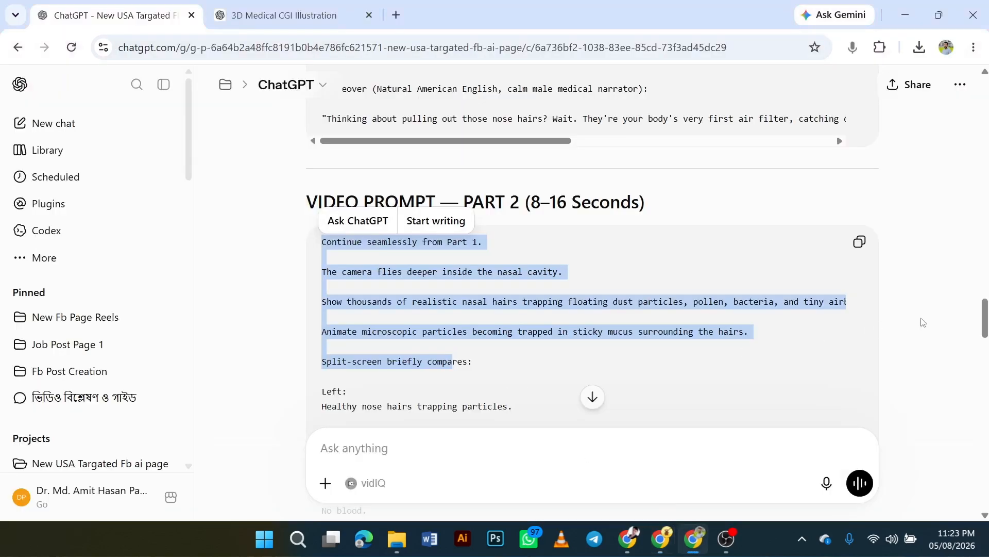
left_click(923, 322)
left_click(592, 397)
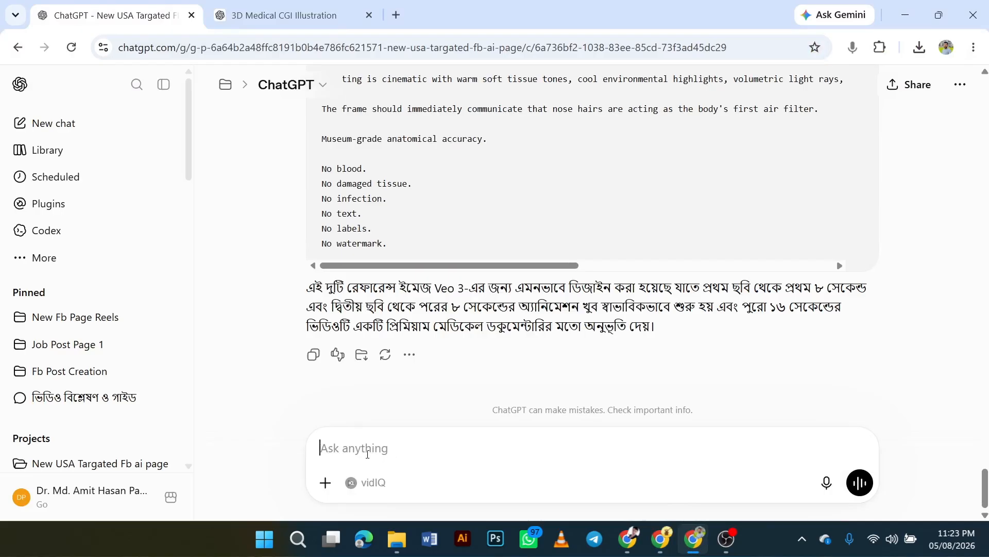
type("fb ")
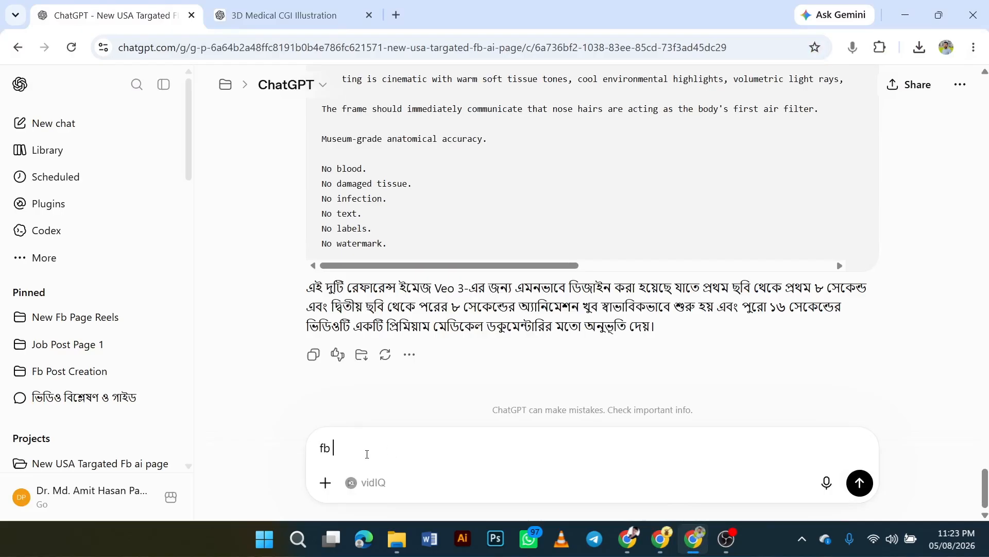
type("reels ar jonno seo")
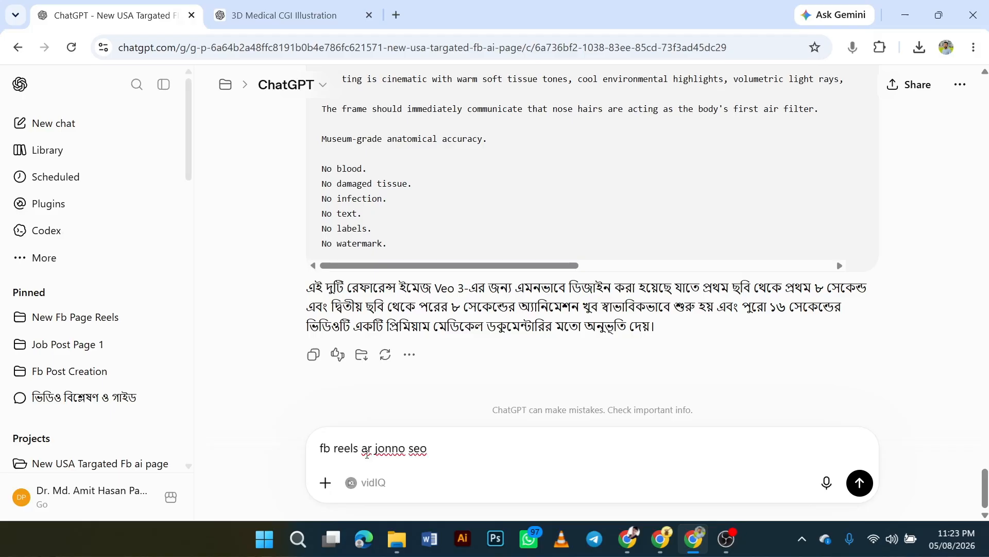
type(" package dao,, t")
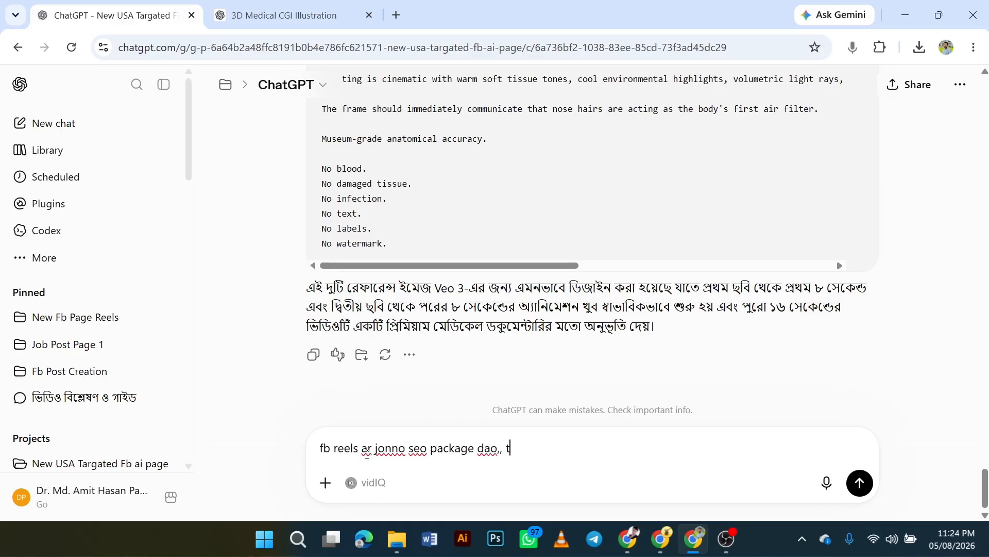
type("itle, shoert des with de")
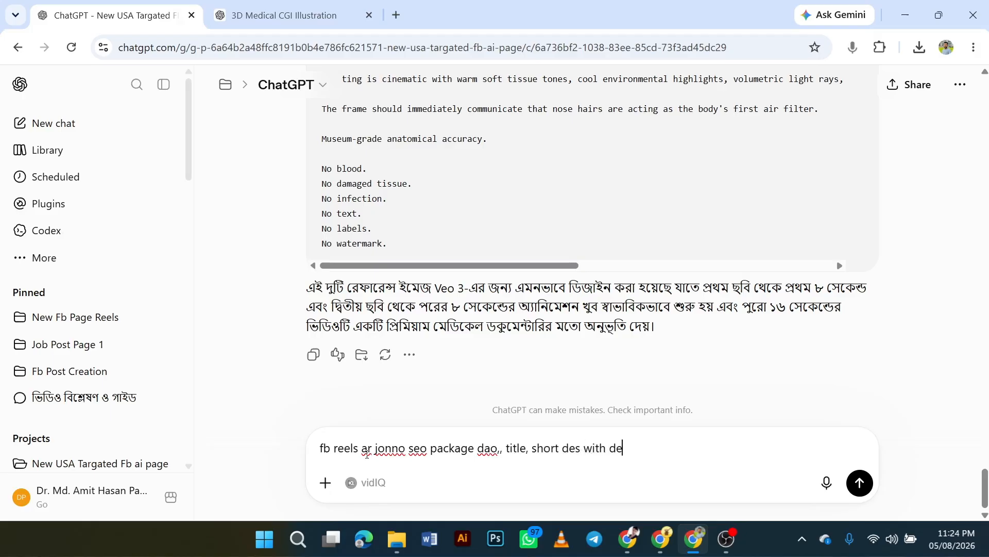
type("scliamer, max")
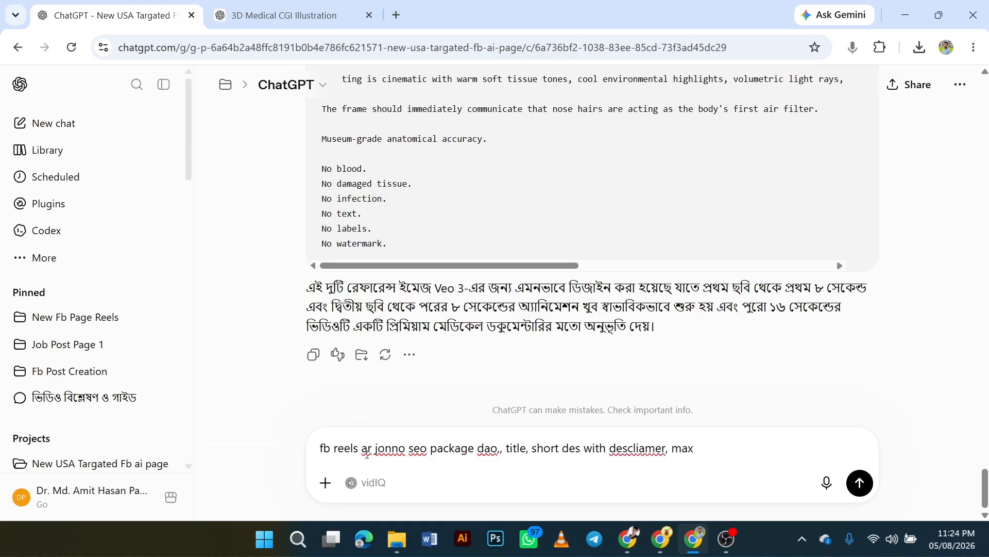
type(" 3 ta")
type("tags")
key("Return")
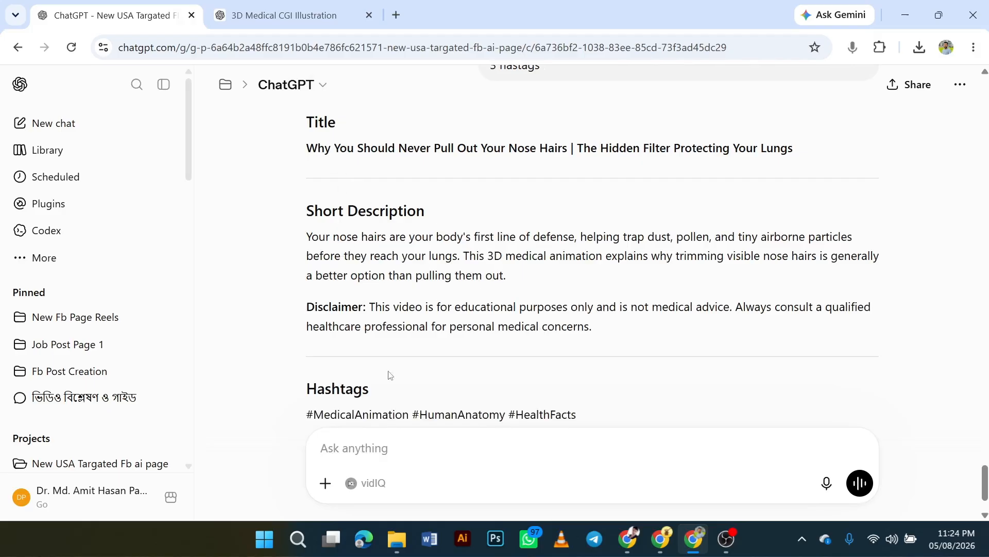
Send "aksathe chassi,,ak click copy korbo" to get the SEO package as one block, and copy that block.
scroll(549, 329, "up", 2)
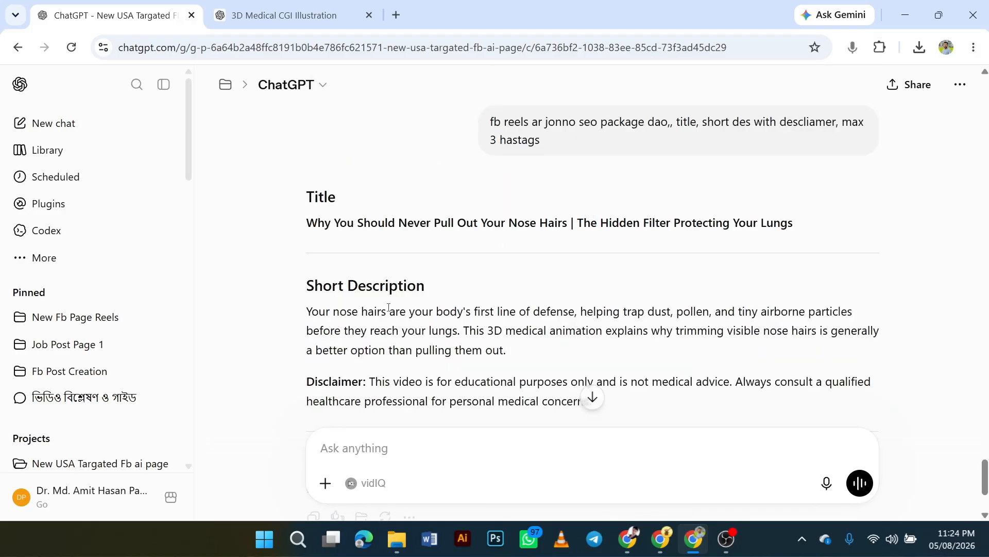
scroll(443, 361, "down", 4)
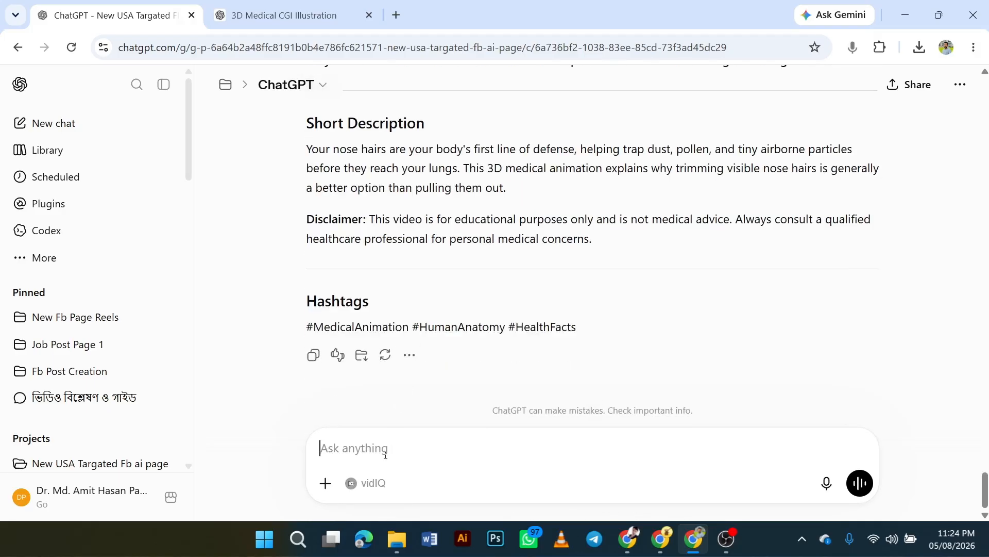
type("aksathe cha")
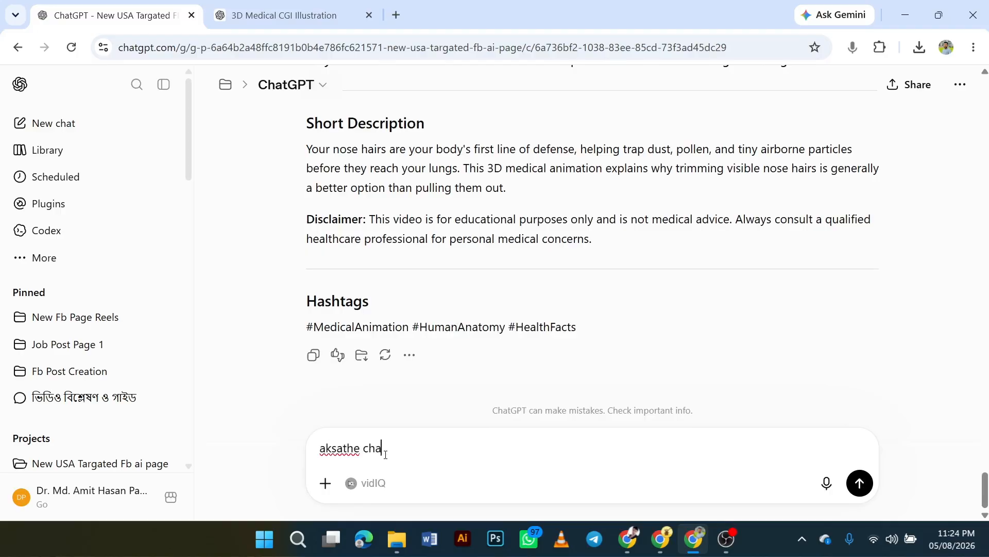
type("ssi,,ak click copy korbo")
key("Return")
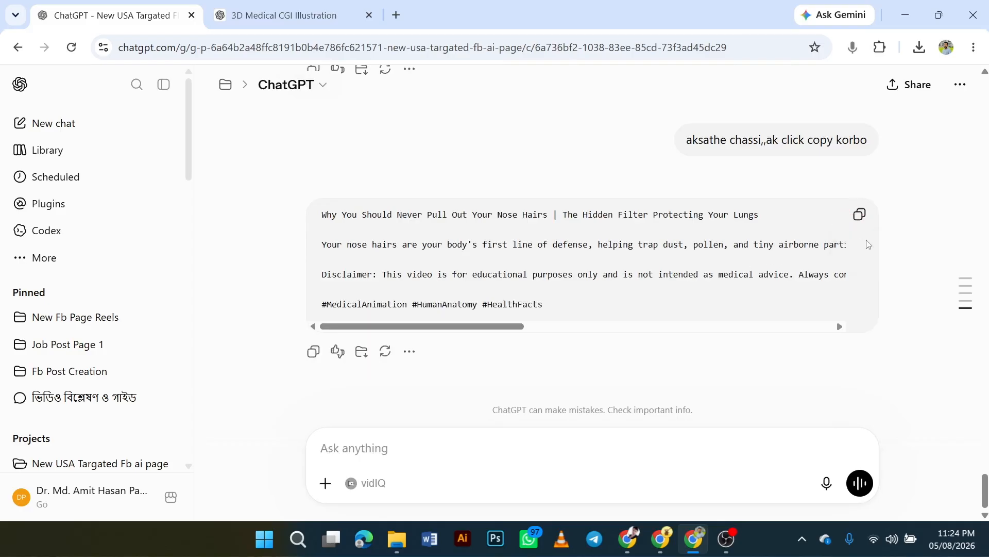
left_click(859, 214)
scroll(672, 265, "up", 5)
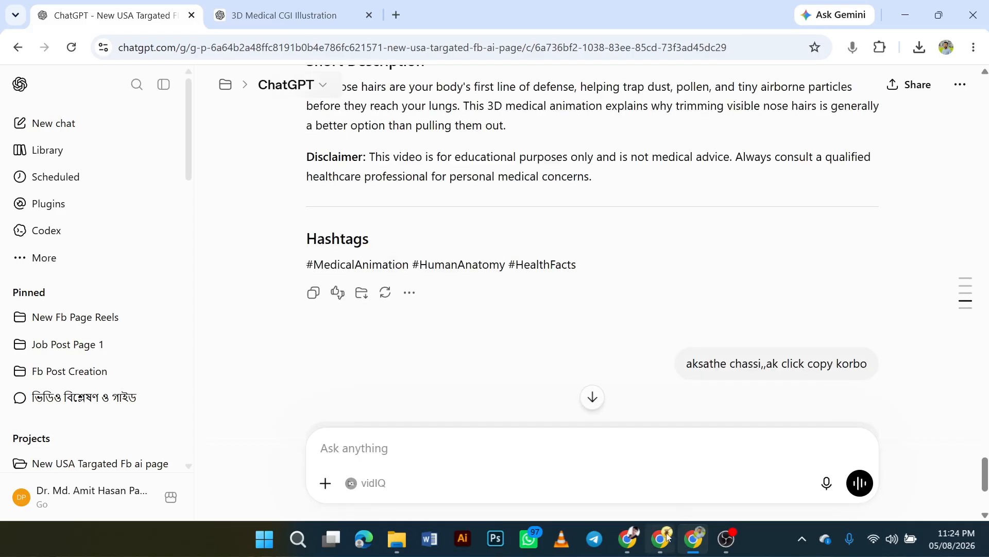
Switch back to Google Flow, play the generated Part 2 video in full screen to its end and return to the project's media.
left_click(663, 539)
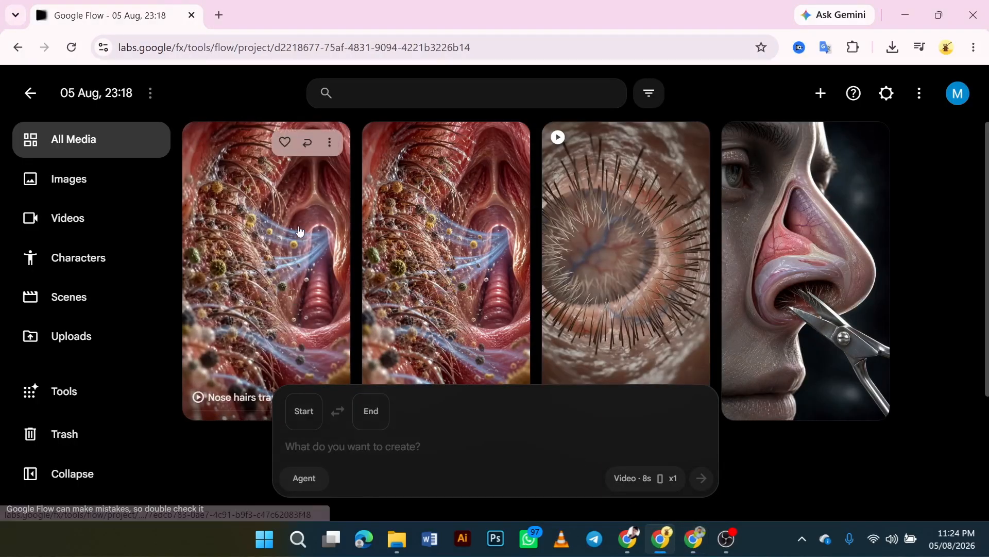
left_click(299, 230)
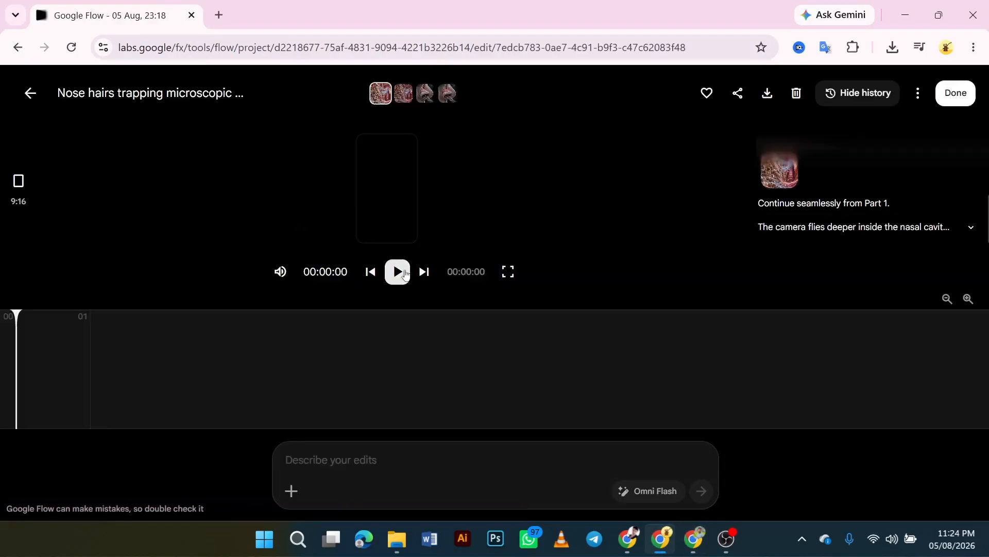
left_click(509, 273)
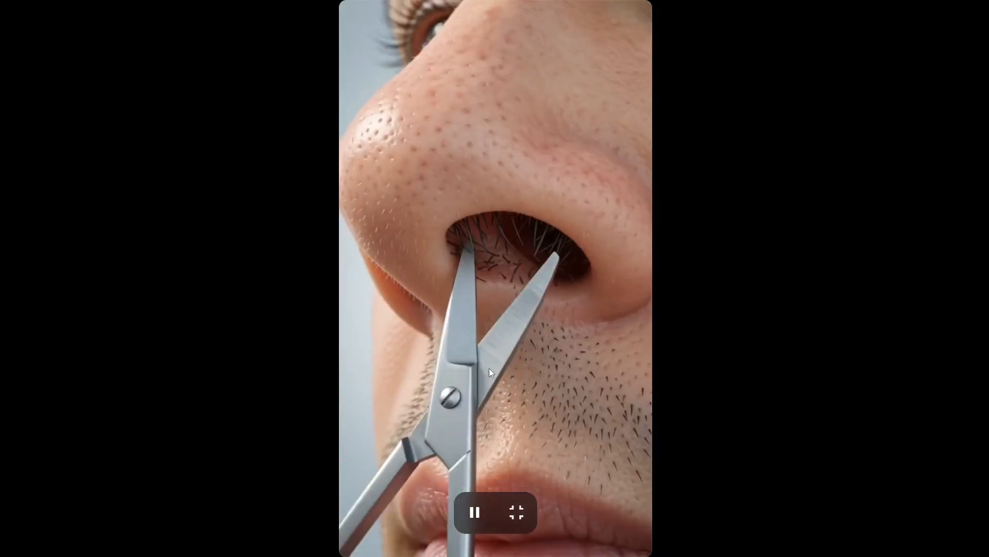
left_click(487, 394)
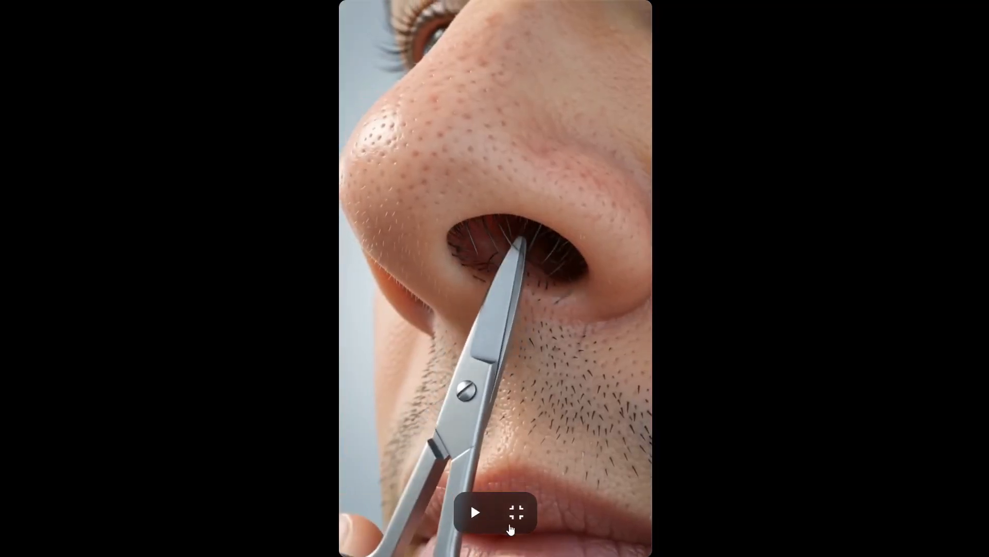
left_click(517, 512)
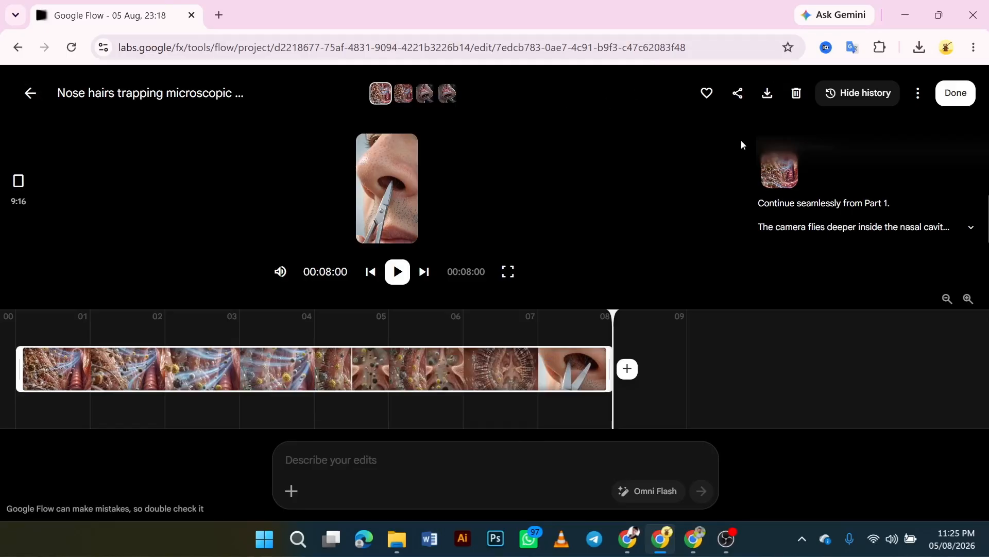
left_click(30, 93)
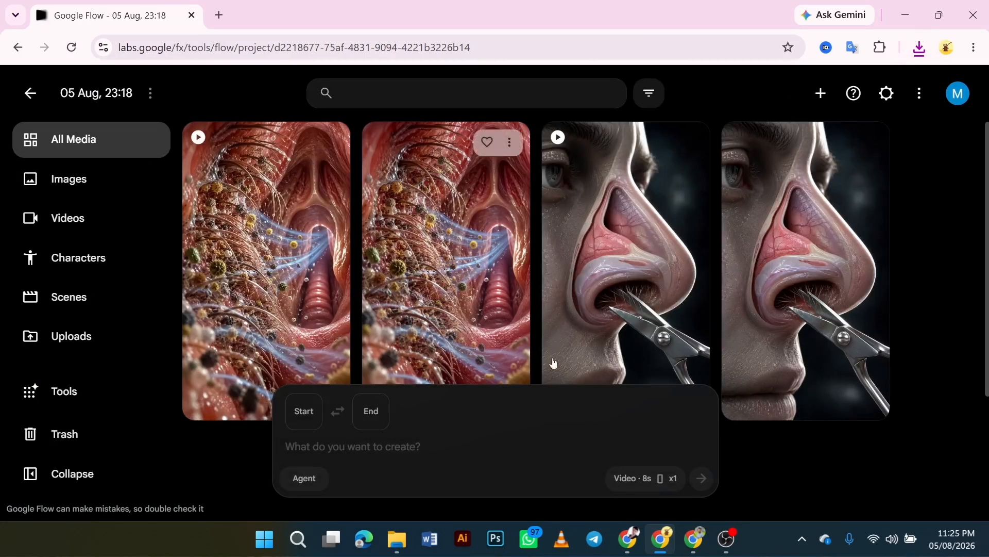